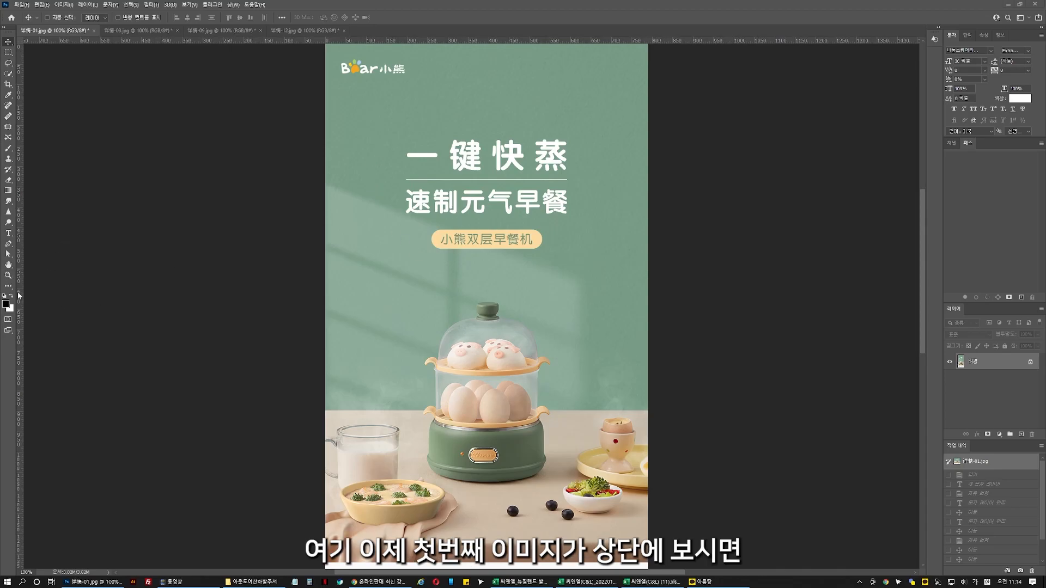
Examine the headline, the pill-shaped label and the feature texts on white in the 01 image at 200% zoom.
{"action": "left_click", "coordinate": [8, 275]}
{"action": "left_click", "coordinate": [484, 138]}
{"action": "left_click_drag", "start_coordinate": [496, 128], "coordinate": [479, 276]}
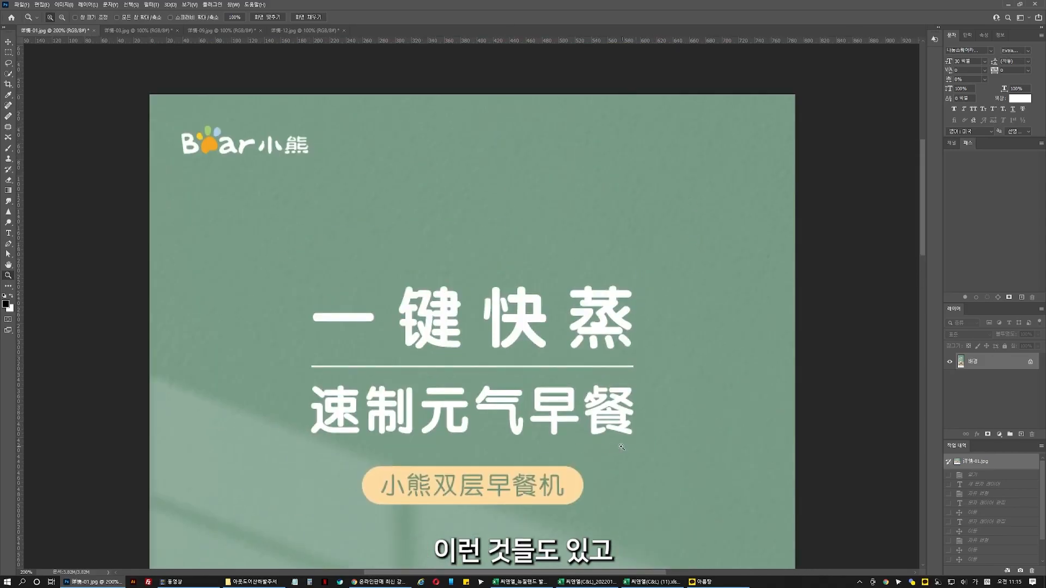
{"action": "left_click_drag", "start_coordinate": [578, 446], "coordinate": [589, 321]}
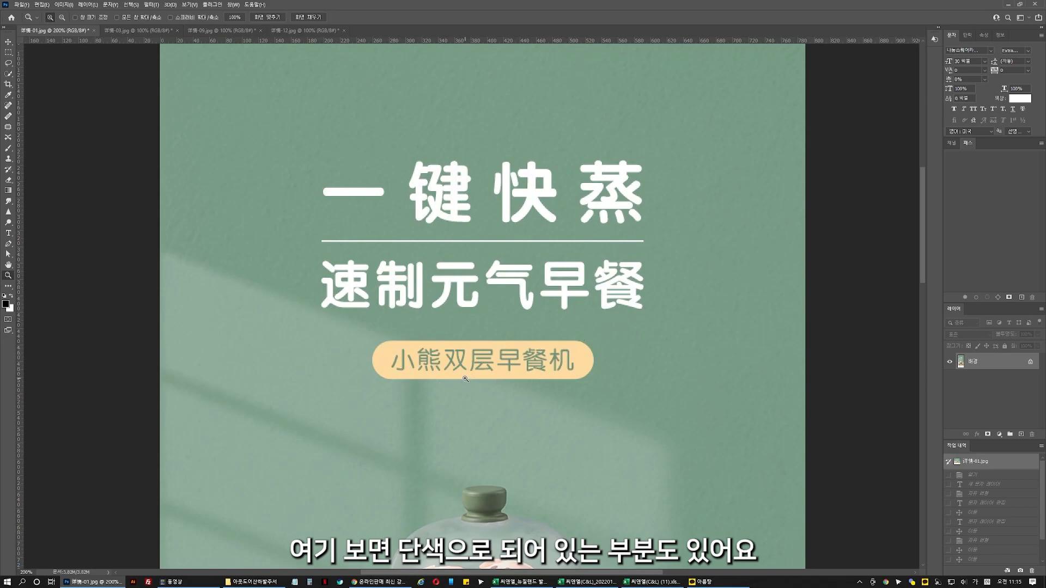
{"action": "left_click_drag", "start_coordinate": [493, 461], "coordinate": [502, 242]}
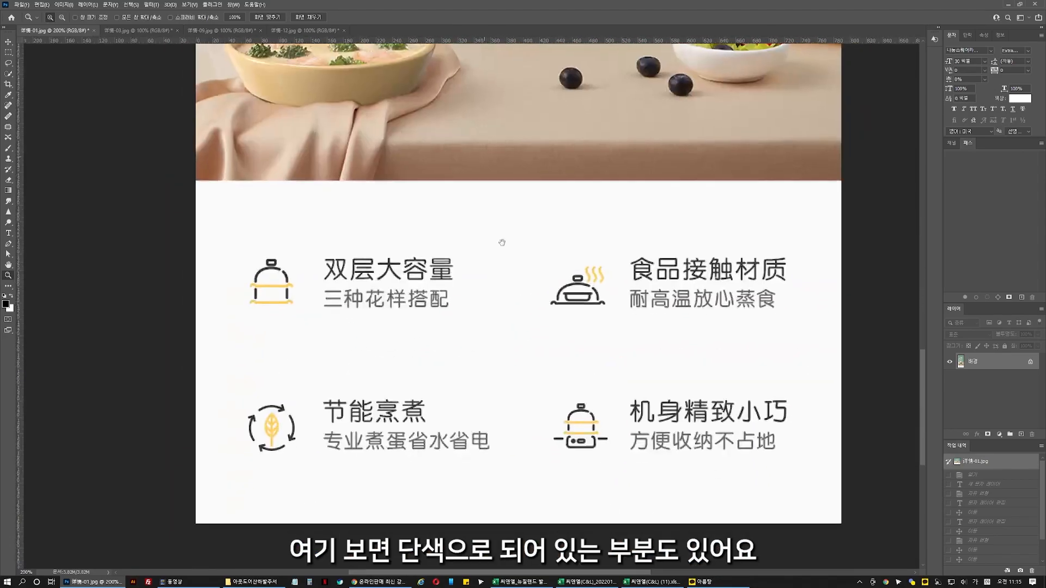
{"action": "left_click_drag", "start_coordinate": [573, 169], "coordinate": [573, 430]}
{"action": "left_click_drag", "start_coordinate": [563, 163], "coordinate": [550, 436]}
{"action": "left_click_drag", "start_coordinate": [561, 163], "coordinate": [557, 344]}
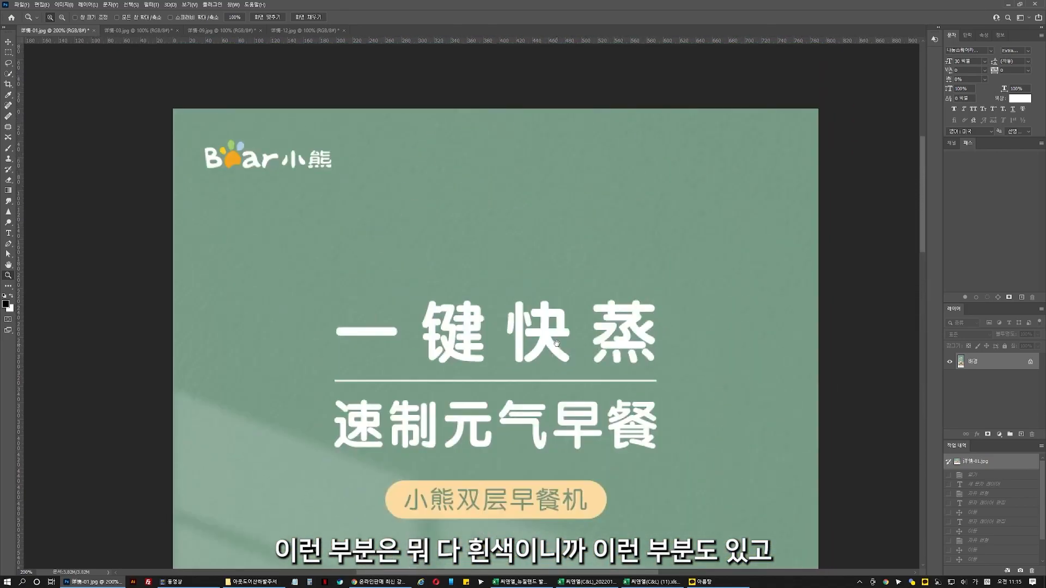
Examine the semi-transparent text labels above the halved eggs in the 03 image at 300% zoom.
{"action": "left_click", "coordinate": [138, 30]}
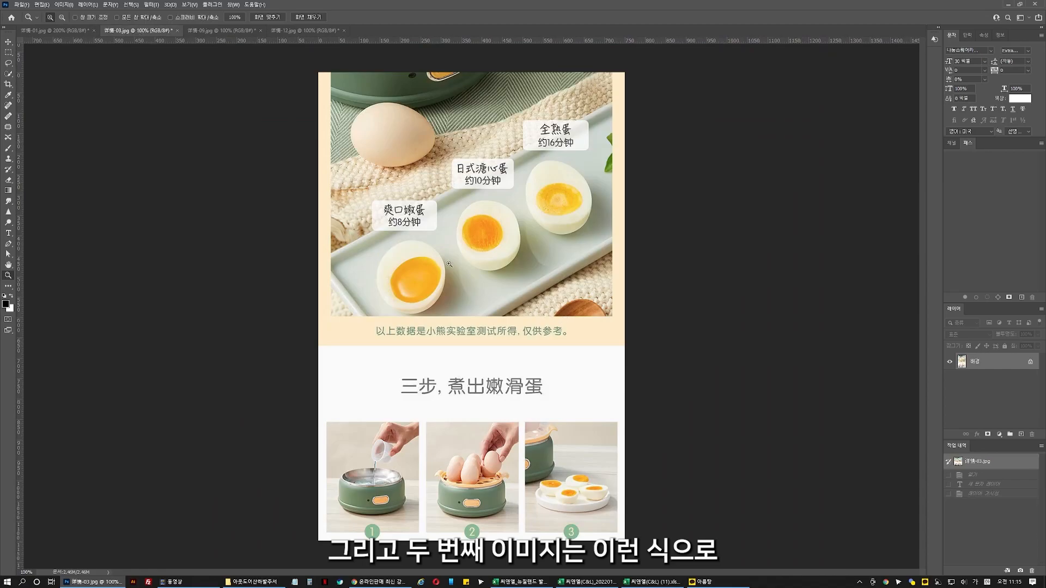
{"action": "left_click", "coordinate": [397, 210]}
{"action": "left_click", "coordinate": [397, 210]}
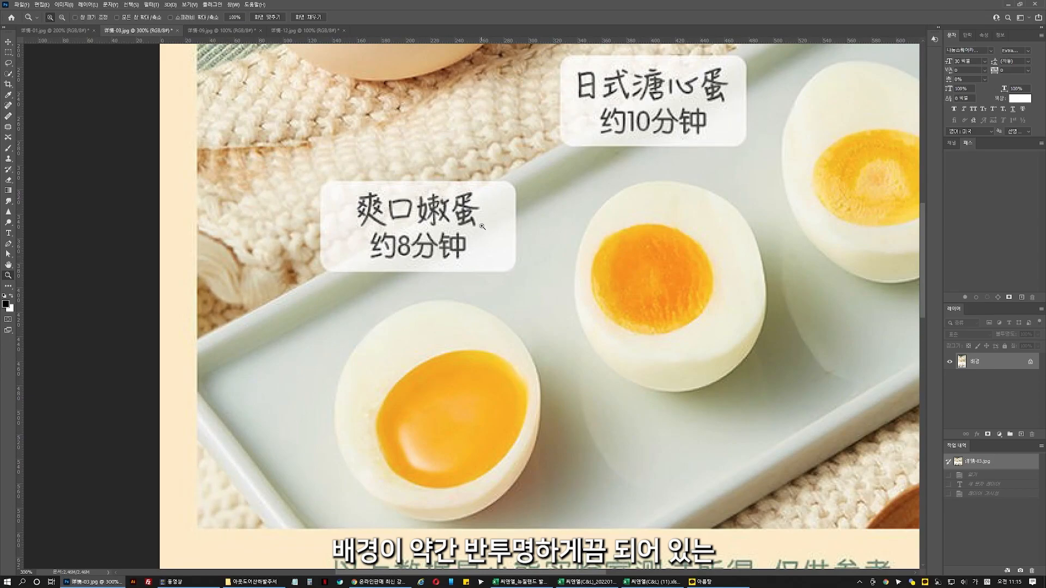
{"action": "left_click_drag", "start_coordinate": [511, 186], "coordinate": [439, 316]}
{"action": "left_click_drag", "start_coordinate": [603, 233], "coordinate": [494, 346]}
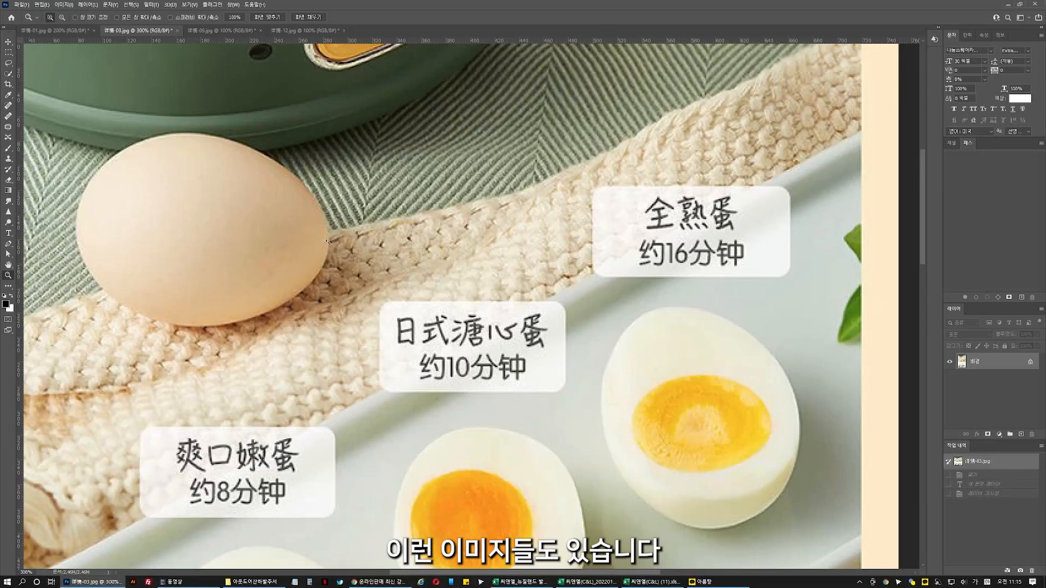
Examine the handwritten dish captions overlapping the photo in the 09 image at 300% zoom, and view the 12 image.
{"action": "left_click", "coordinate": [222, 31]}
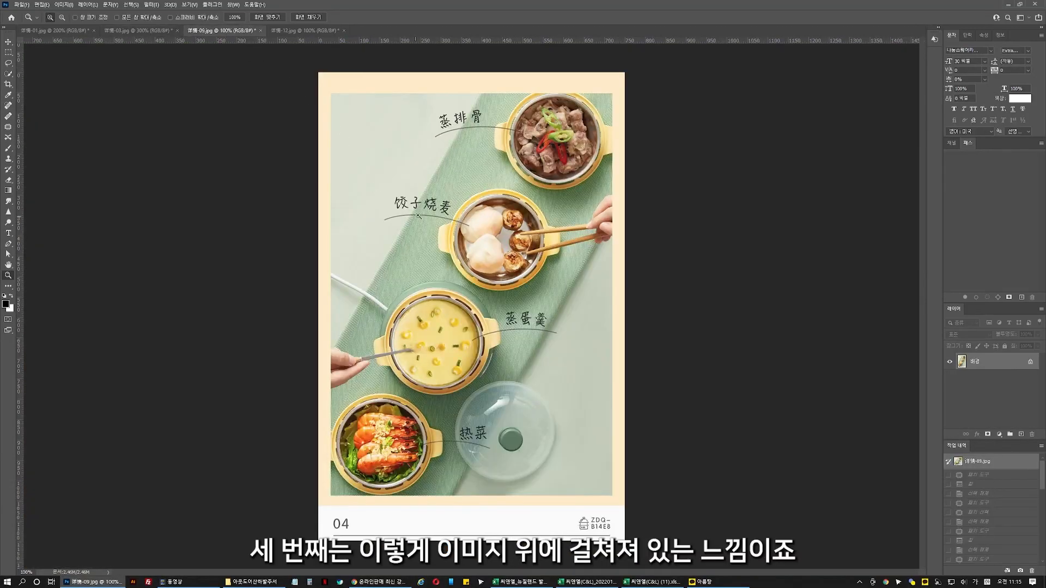
{"action": "left_click", "coordinate": [426, 214]}
{"action": "left_click", "coordinate": [427, 213]}
{"action": "left_click_drag", "start_coordinate": [428, 214], "coordinate": [395, 274]}
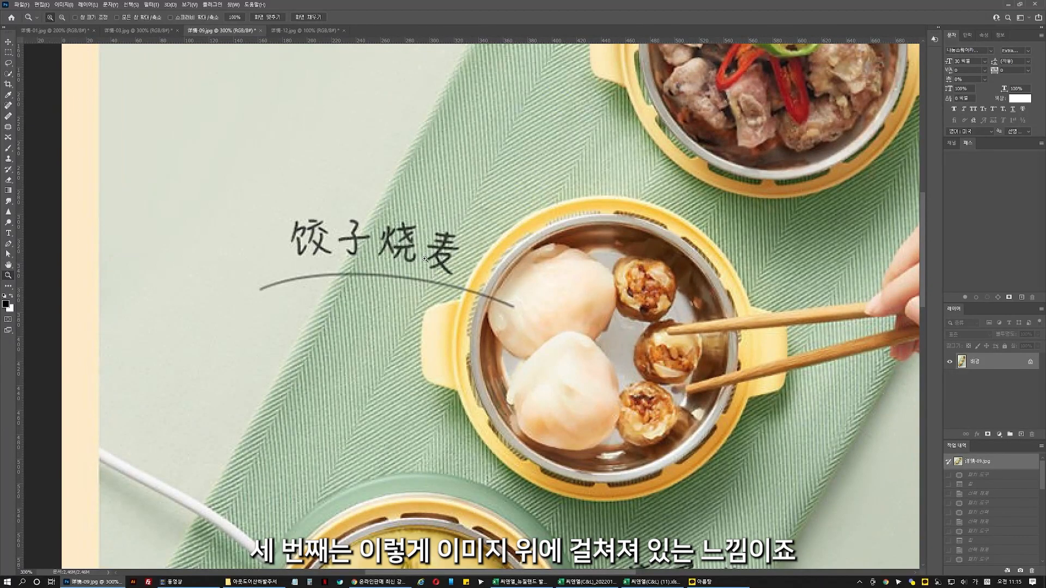
{"action": "left_click_drag", "start_coordinate": [454, 197], "coordinate": [421, 170]}
{"action": "left_click_drag", "start_coordinate": [423, 378], "coordinate": [429, 218]}
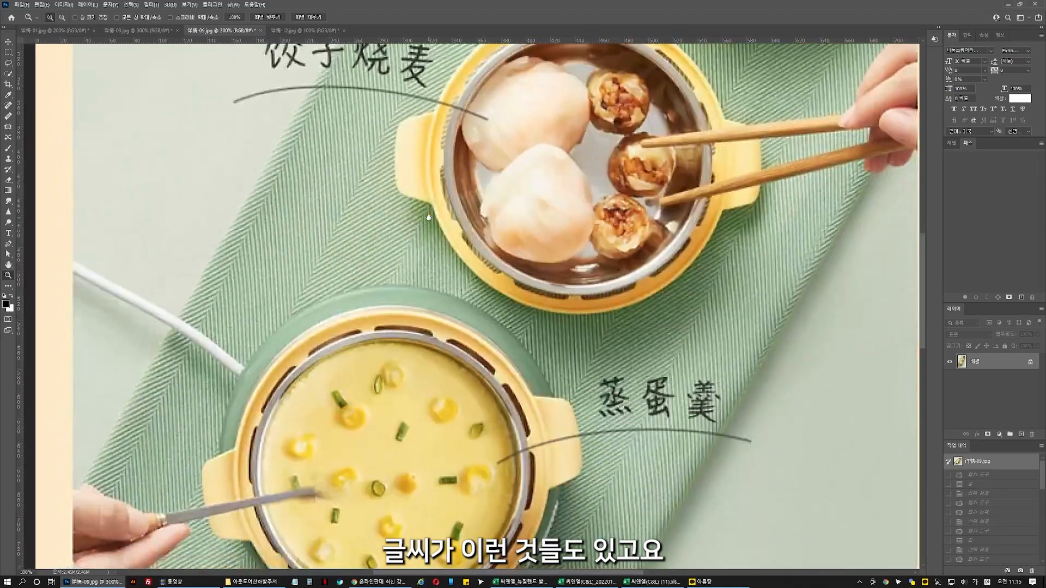
{"action": "left_click_drag", "start_coordinate": [419, 421], "coordinate": [434, 235]}
{"action": "left_click_drag", "start_coordinate": [406, 445], "coordinate": [416, 294]}
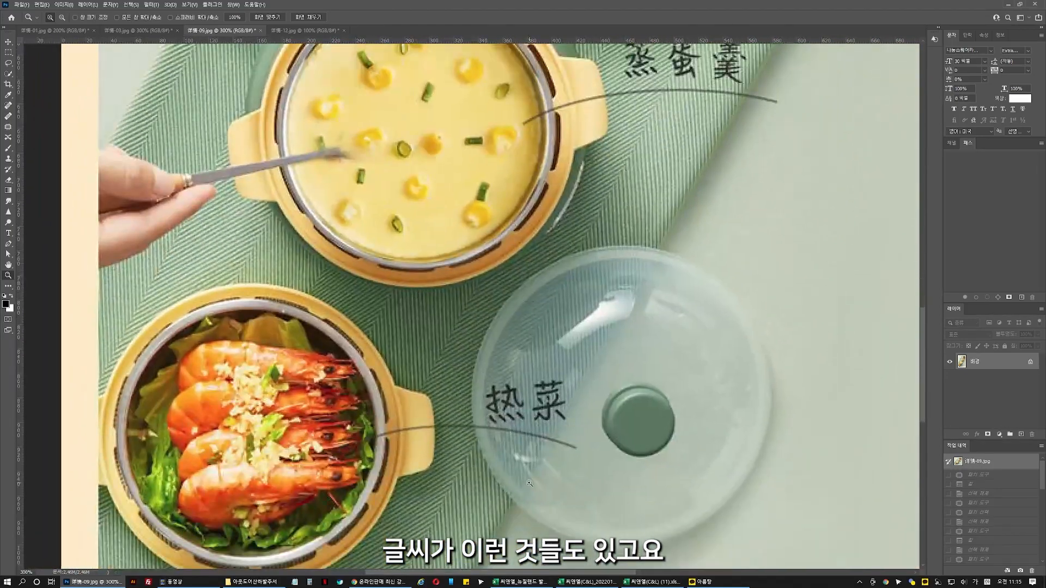
{"action": "left_click_drag", "start_coordinate": [362, 202], "coordinate": [362, 272]}
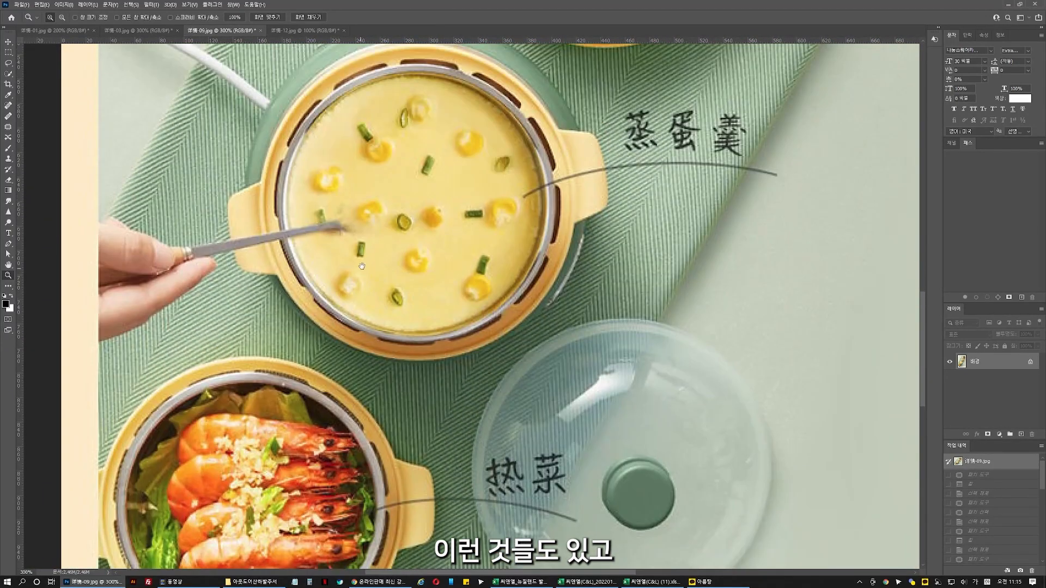
{"action": "left_click", "coordinate": [297, 30]}
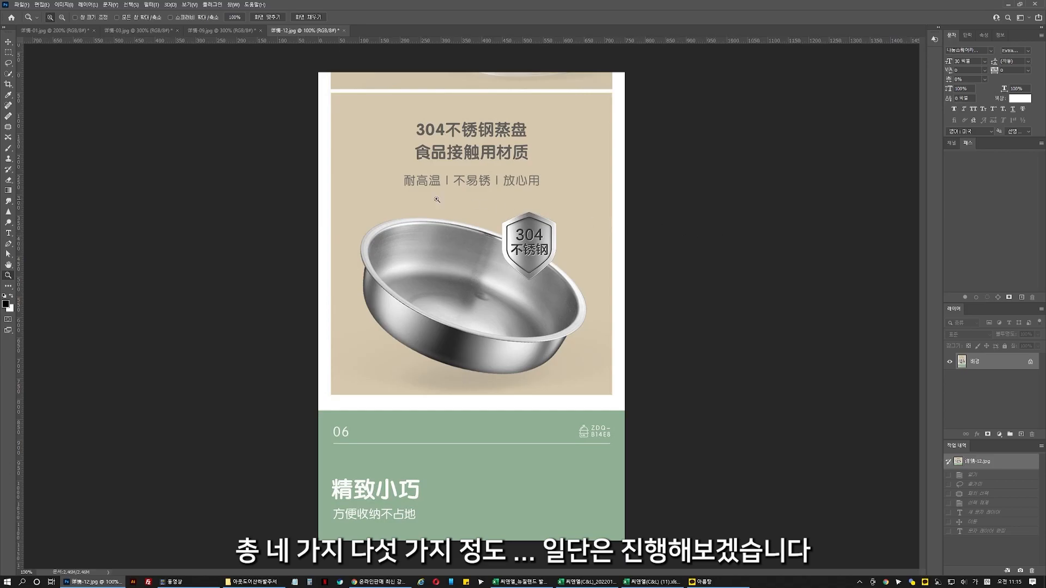
Remove the headline line 一键快蒸 from the 01 image with a Content-Aware fill of a rectangular selection, and deselect.
{"action": "left_click", "coordinate": [52, 32]}
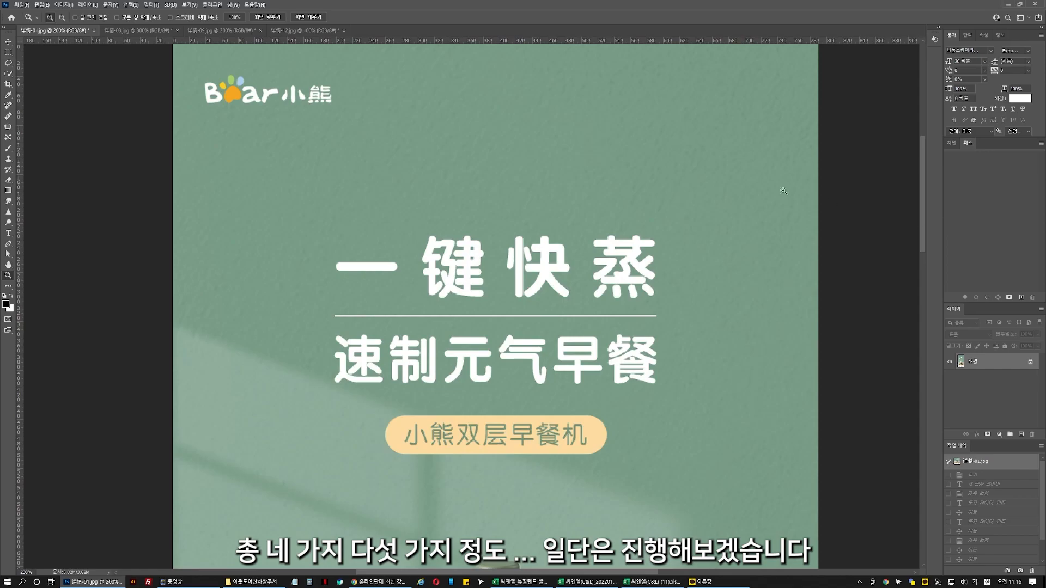
{"action": "left_click", "coordinate": [8, 42]}
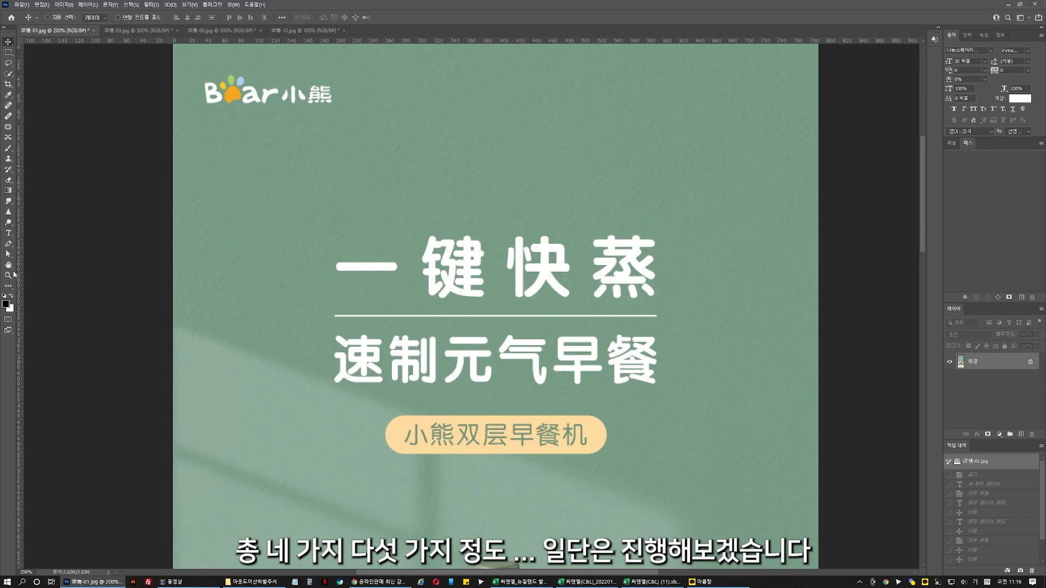
{"action": "left_click", "coordinate": [8, 53]}
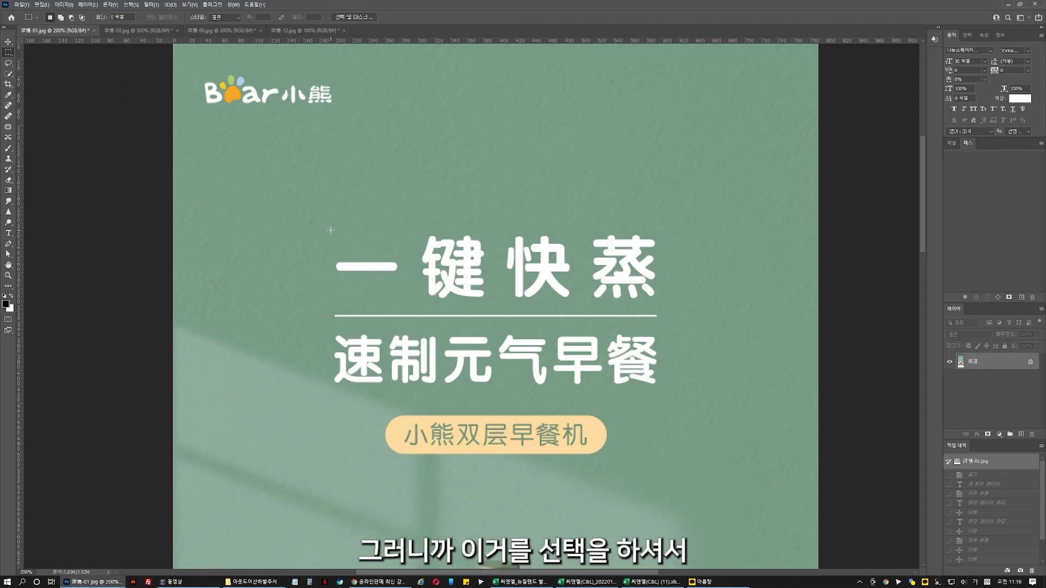
{"action": "left_click_drag", "start_coordinate": [331, 228], "coordinate": [656, 302]}
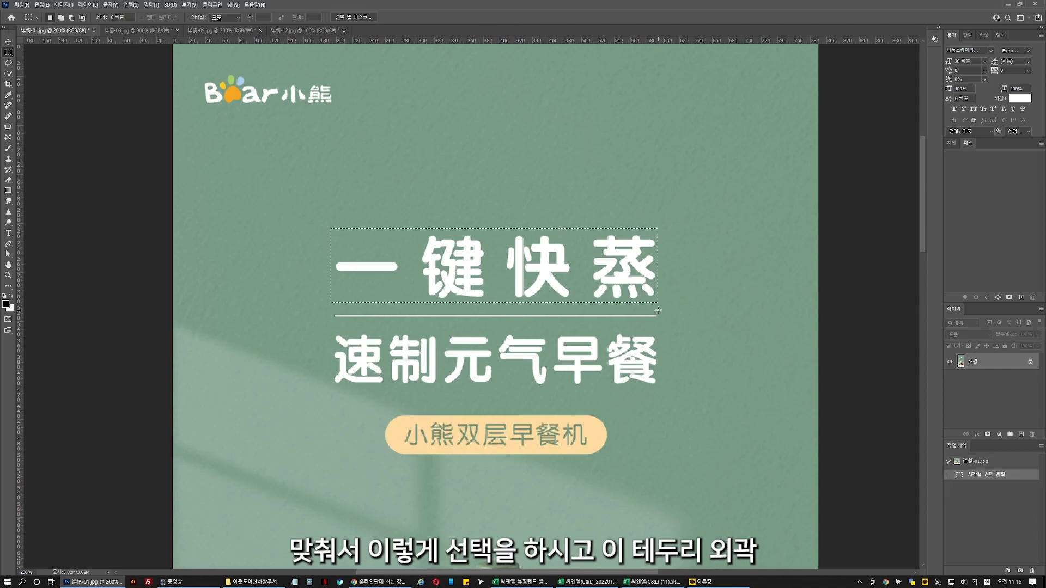
{"action": "right_click", "coordinate": [670, 266]}
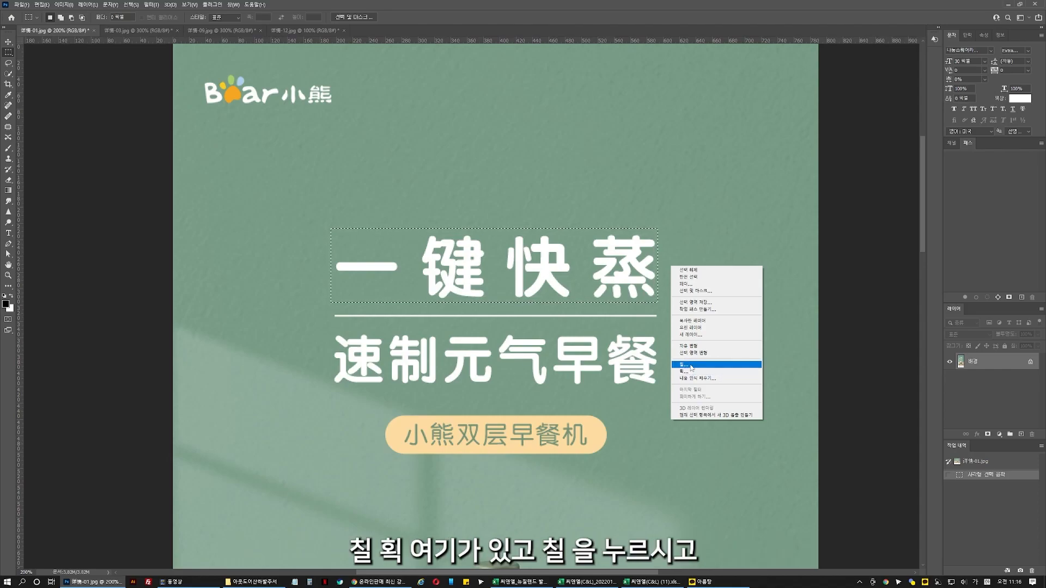
{"action": "left_click", "coordinate": [690, 365]}
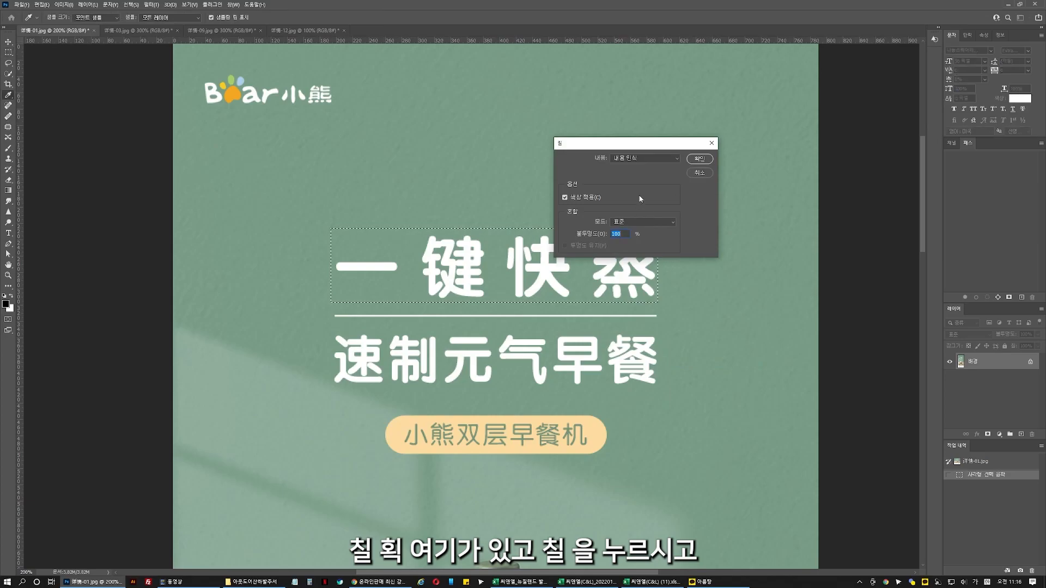
{"action": "left_click", "coordinate": [658, 158]}
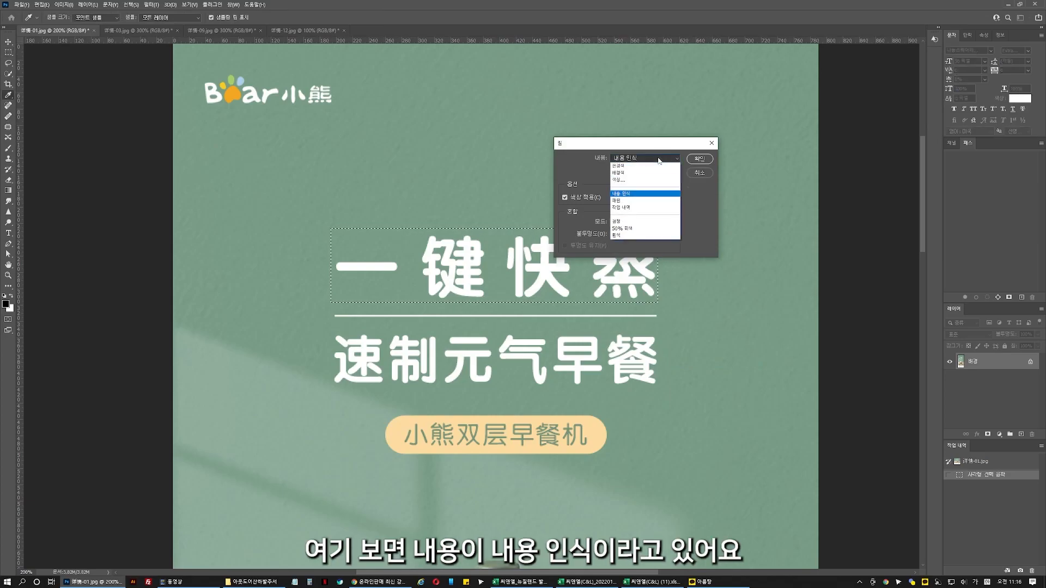
{"action": "left_click", "coordinate": [634, 194]}
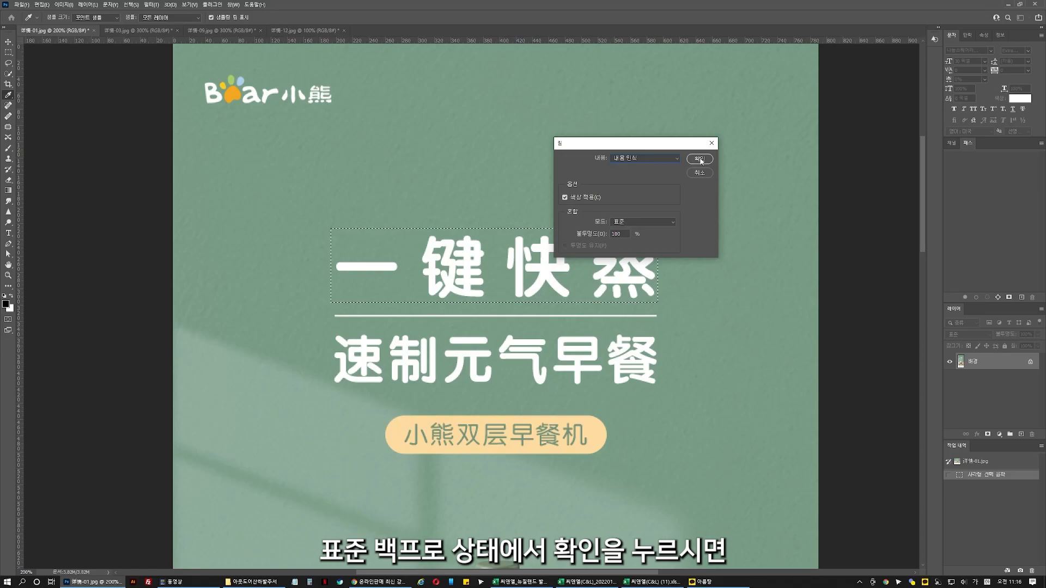
{"action": "left_click", "coordinate": [701, 160]}
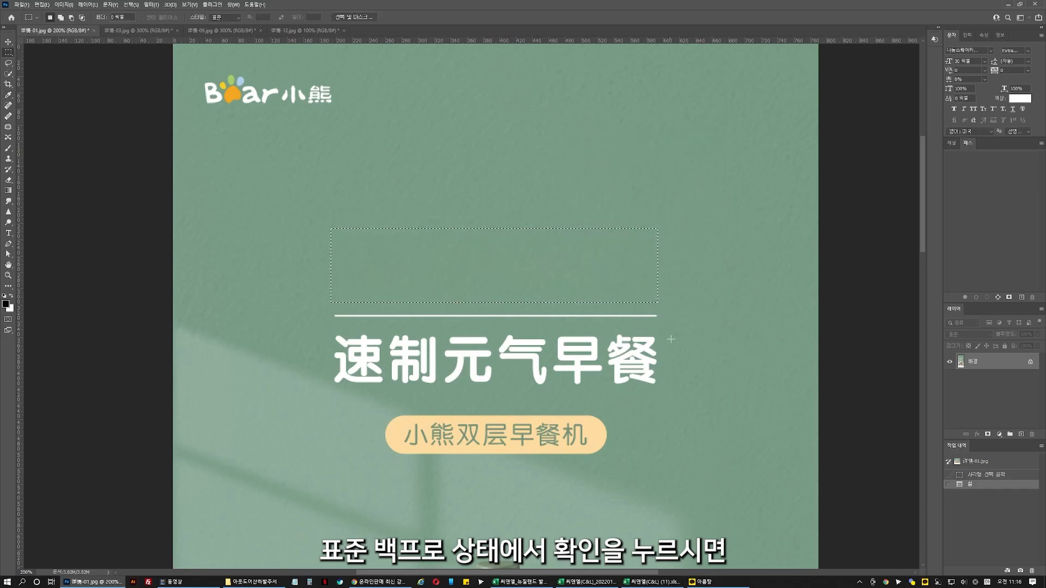
{"action": "key", "text": "ctrl+d"}
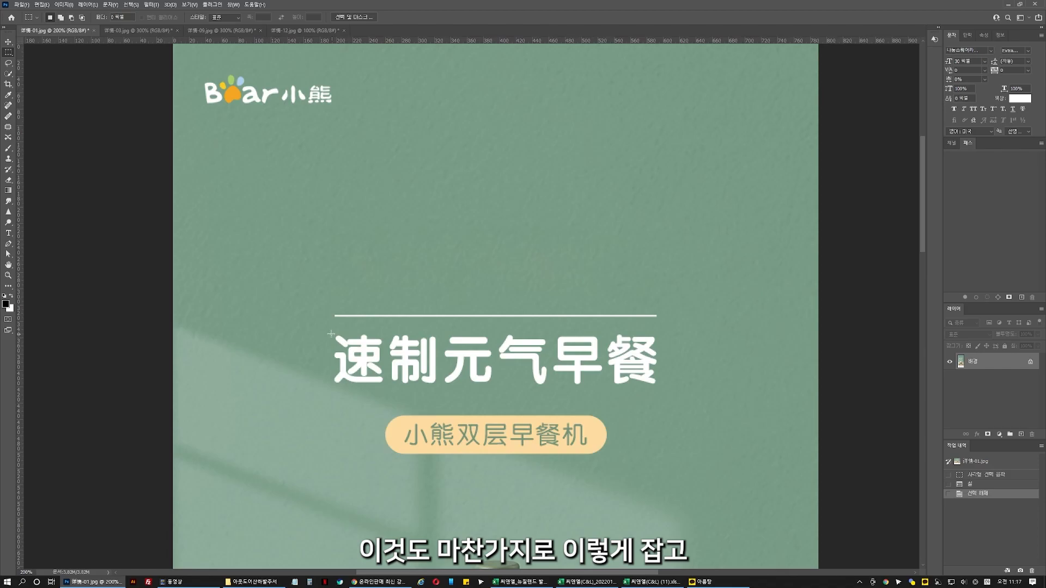
Try to remove the line 速制元气早餐 with a Content-Aware fill of a loose rectangular selection, and undo the fill.
{"action": "left_click_drag", "start_coordinate": [329, 331], "coordinate": [660, 388]}
{"action": "right_click", "coordinate": [677, 386]}
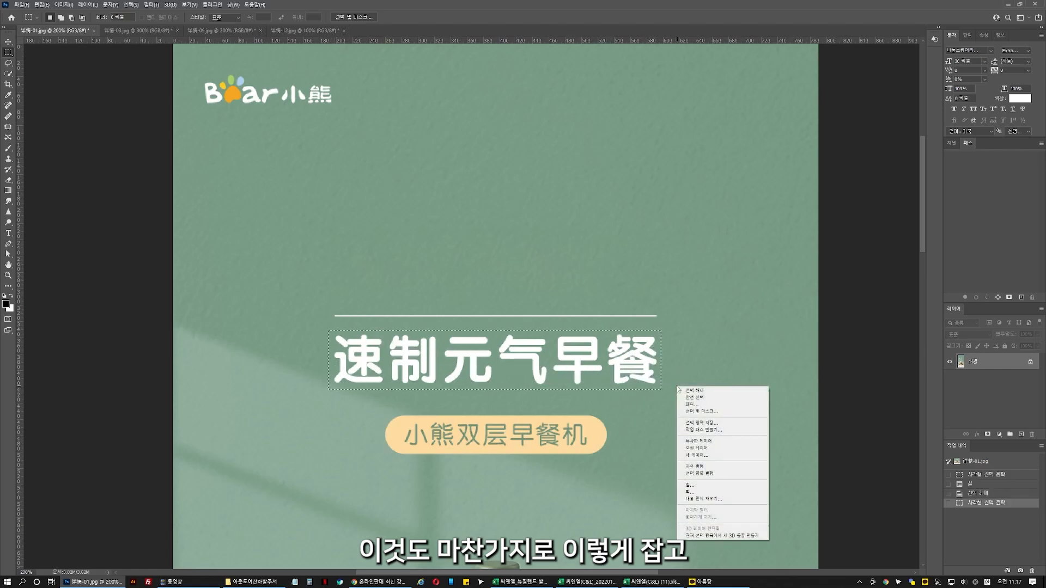
{"action": "left_click", "coordinate": [694, 483]}
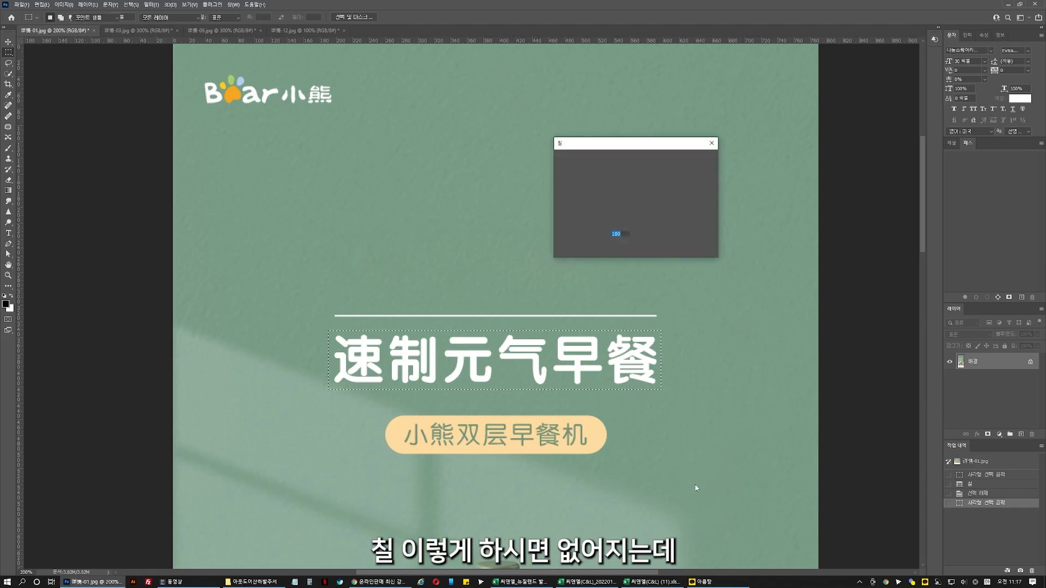
{"action": "left_click", "coordinate": [699, 158]}
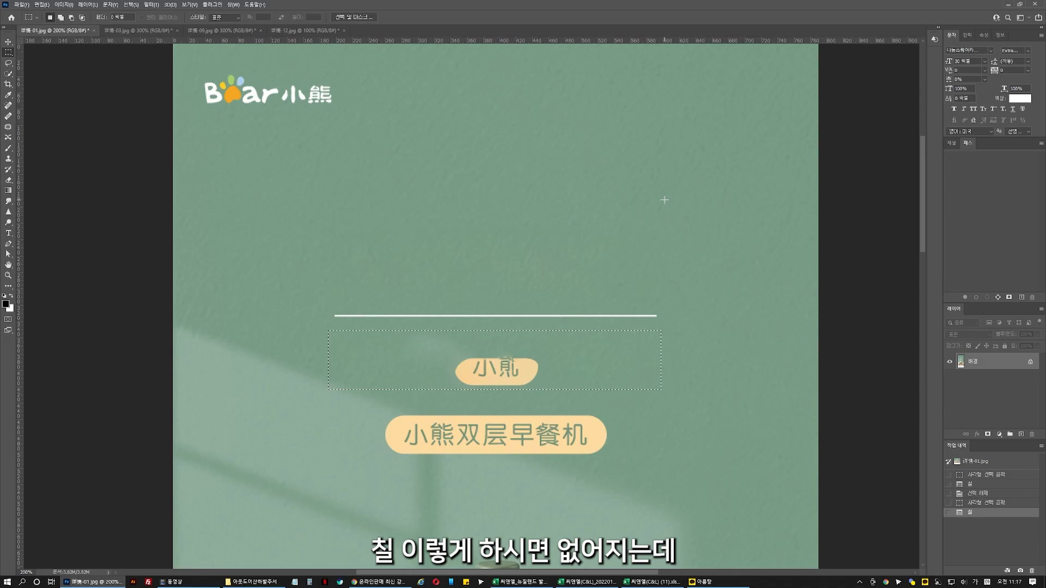
{"action": "key", "text": "ctrl+d"}
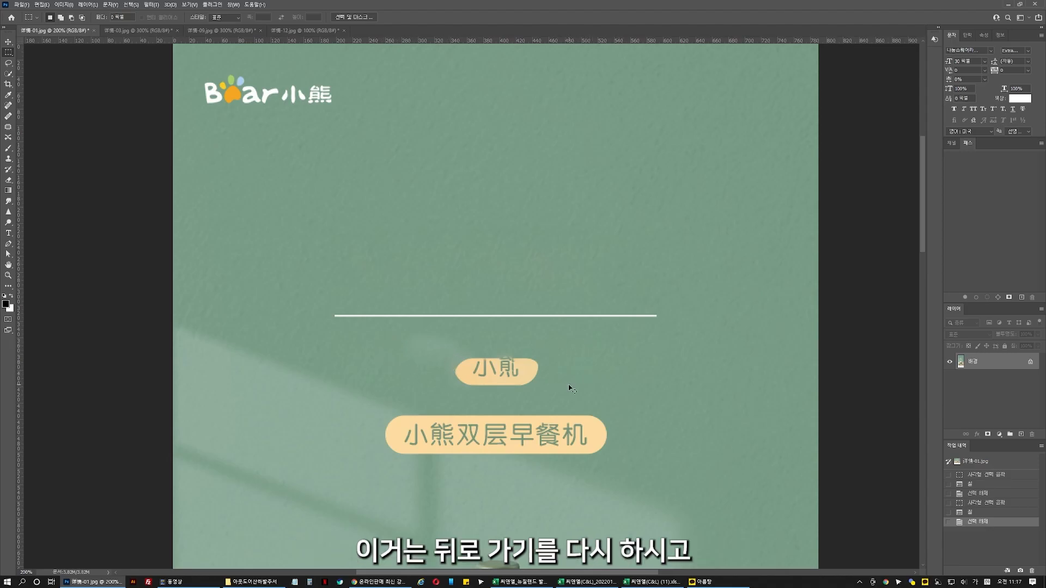
{"action": "key", "text": "ctrl+z"}
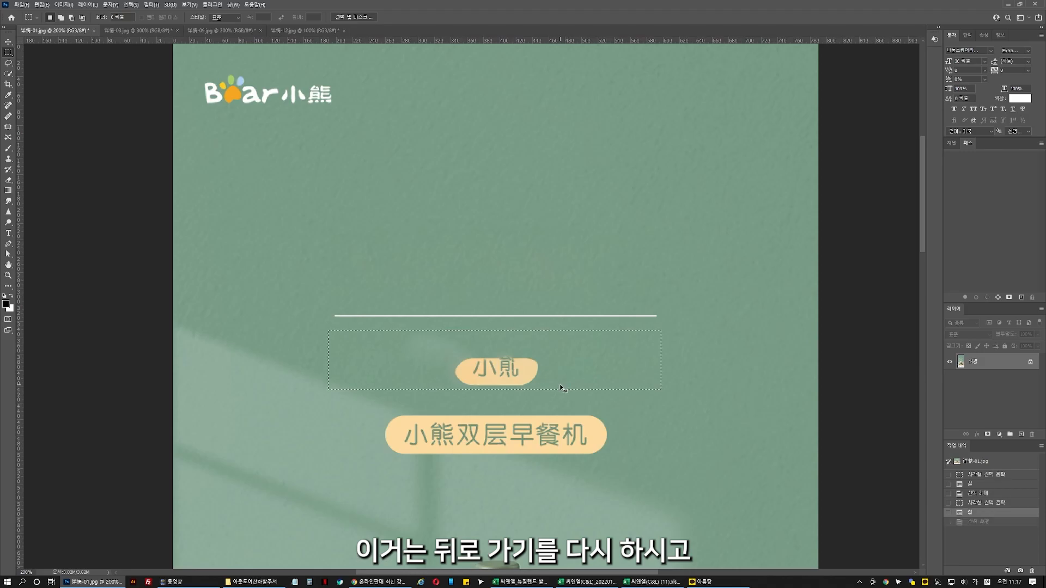
{"action": "key", "text": "ctrl+z"}
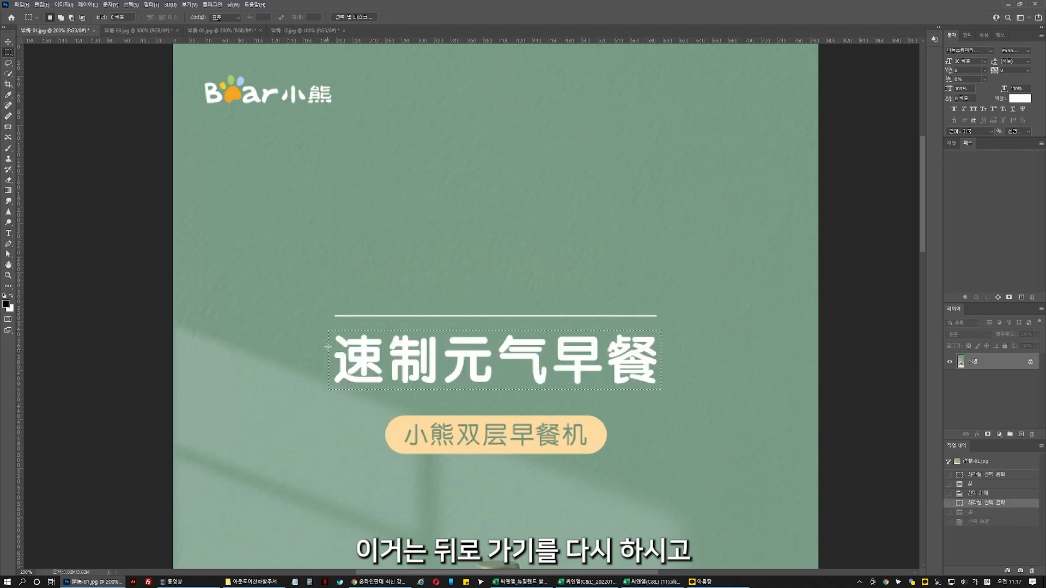
Remove the line 速制元气早餐 with a Content-Aware fill of a rectangular selection fitted tightly around the text, and deselect.
{"action": "left_click", "coordinate": [334, 333]}
{"action": "left_click_drag", "start_coordinate": [332, 335], "coordinate": [657, 384]}
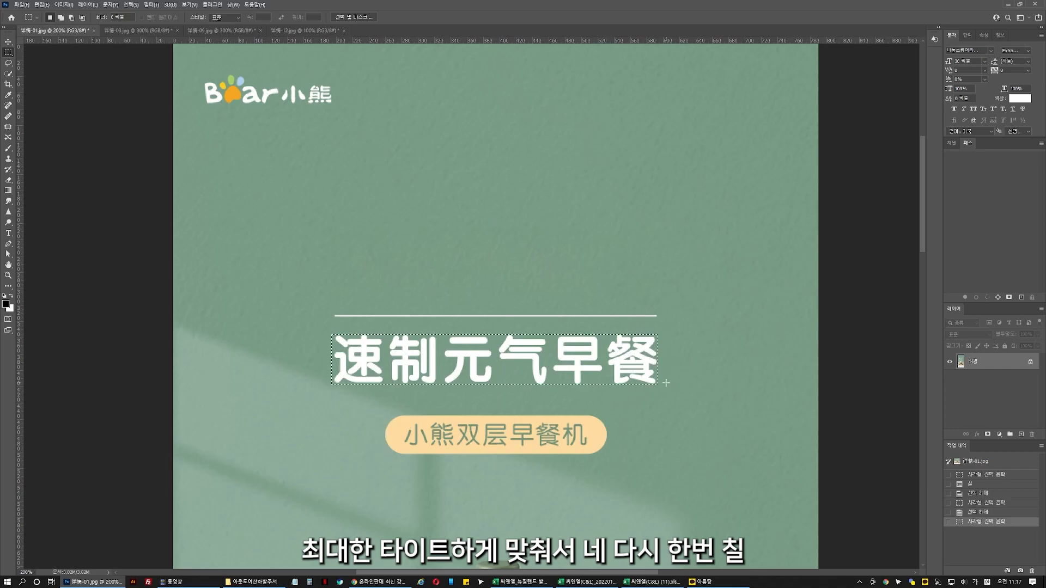
{"action": "right_click", "coordinate": [680, 378]}
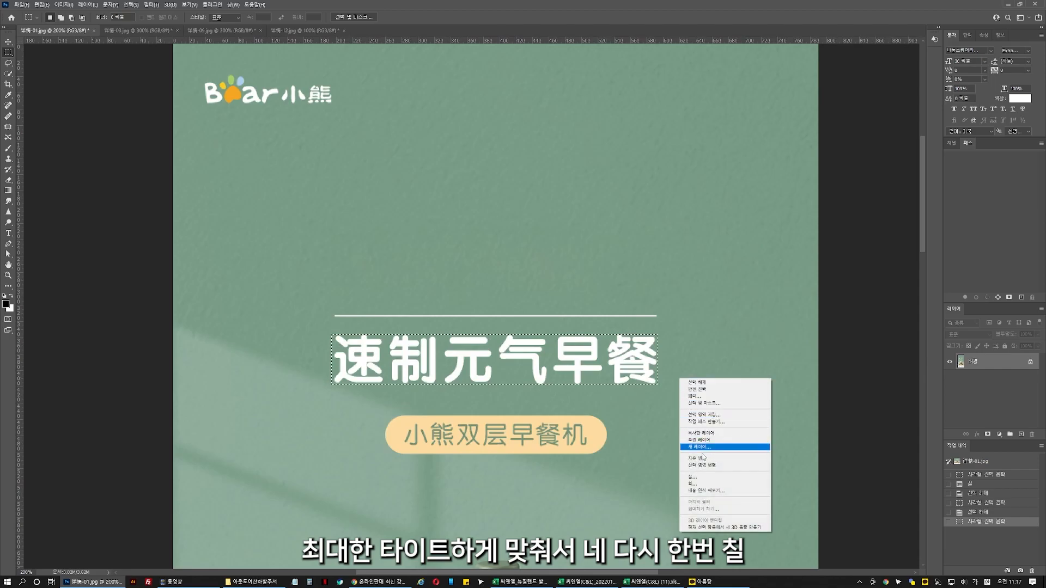
{"action": "left_click", "coordinate": [698, 477]}
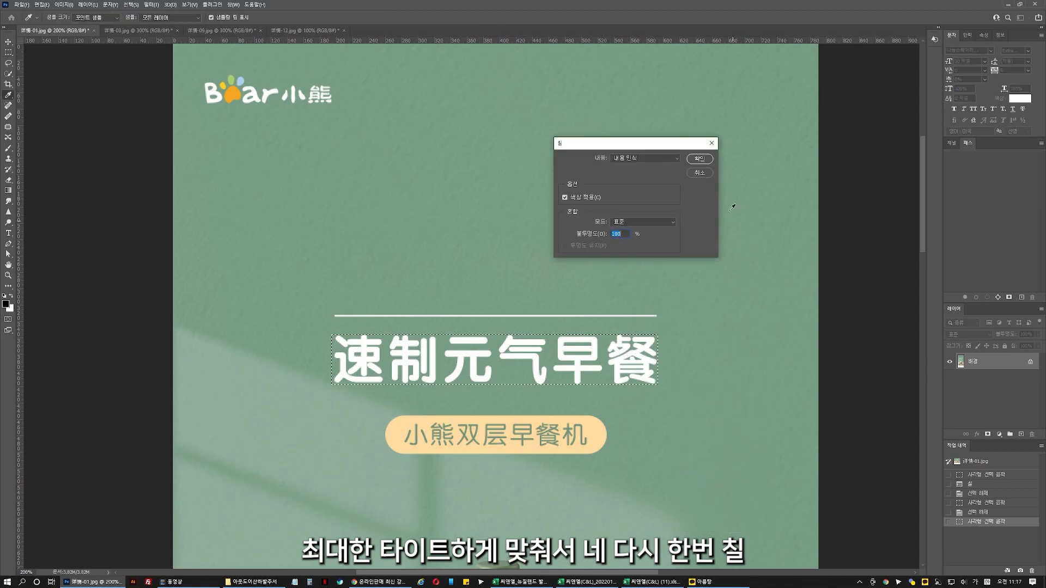
{"action": "left_click", "coordinate": [699, 161]}
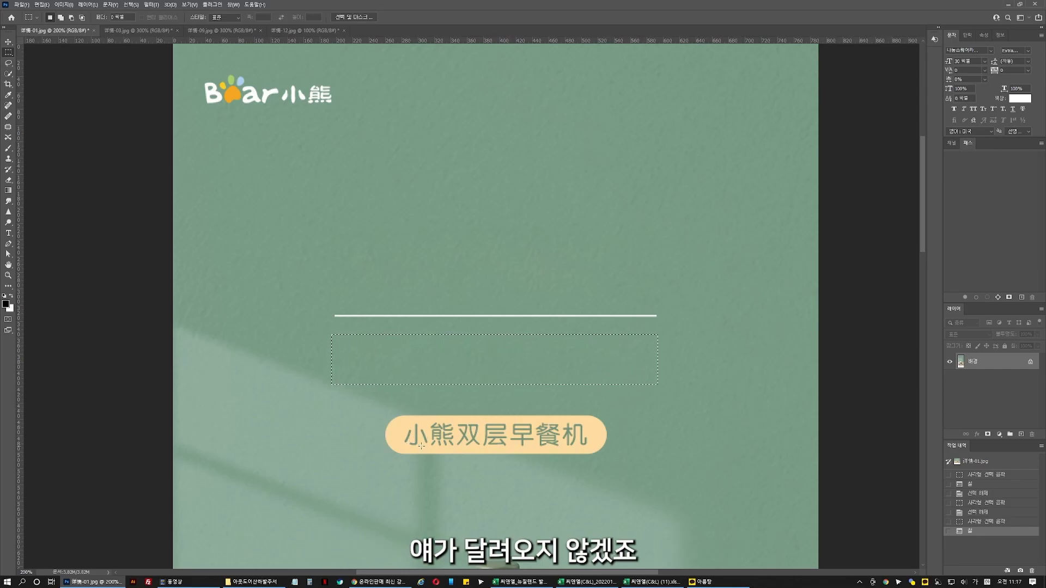
{"action": "key", "text": "ctrl+d"}
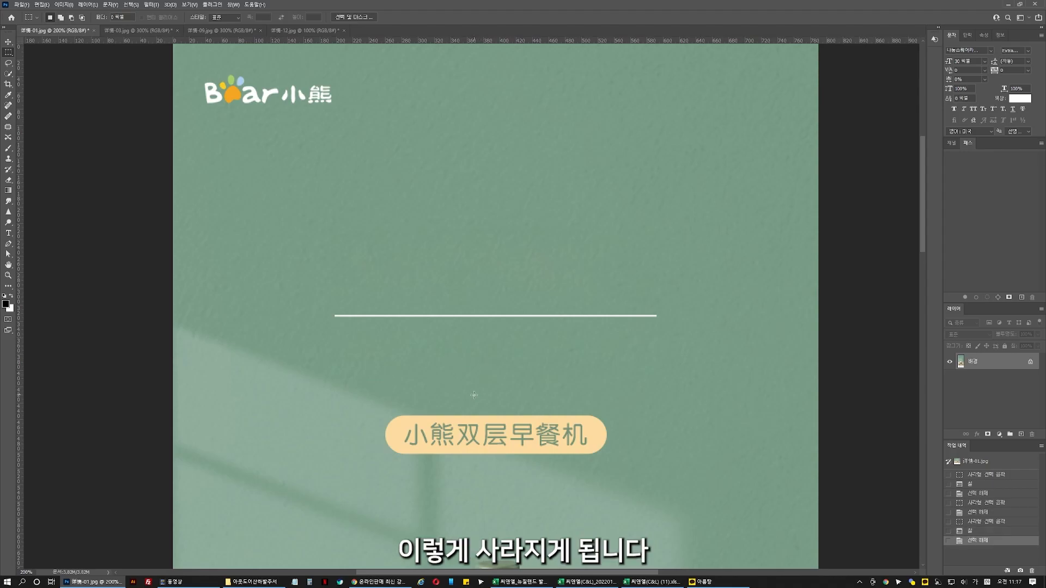
{"action": "scroll", "coordinate": [482, 356], "scroll_direction": "down", "scroll_amount": 3}
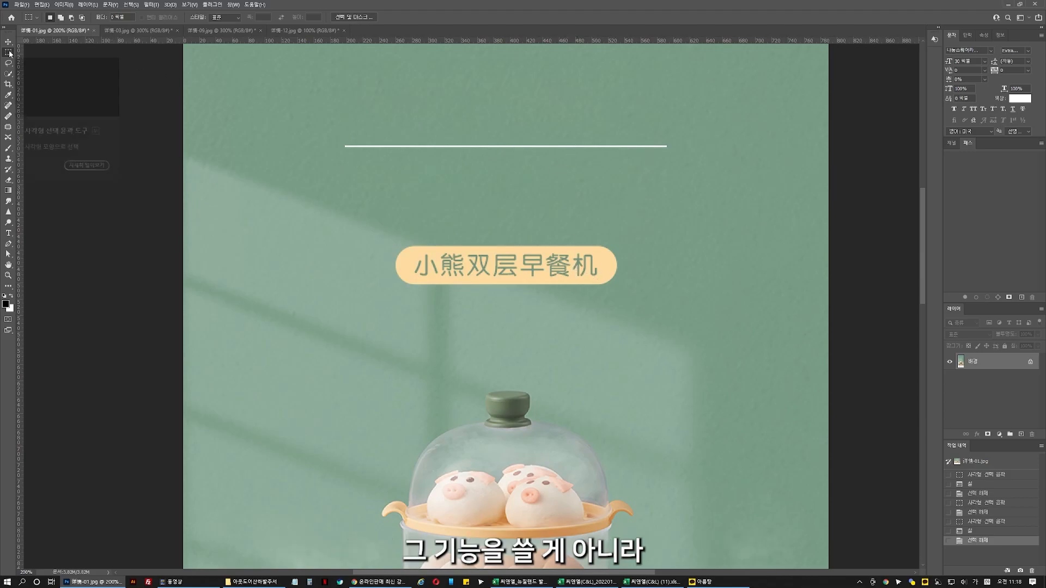
Cover the text 小熊双层早餐机 on the badge by filling a rectangular selection with the badge's sampled cream colour, and deselect.
{"action": "left_click_drag", "start_coordinate": [412, 254], "coordinate": [599, 277]}
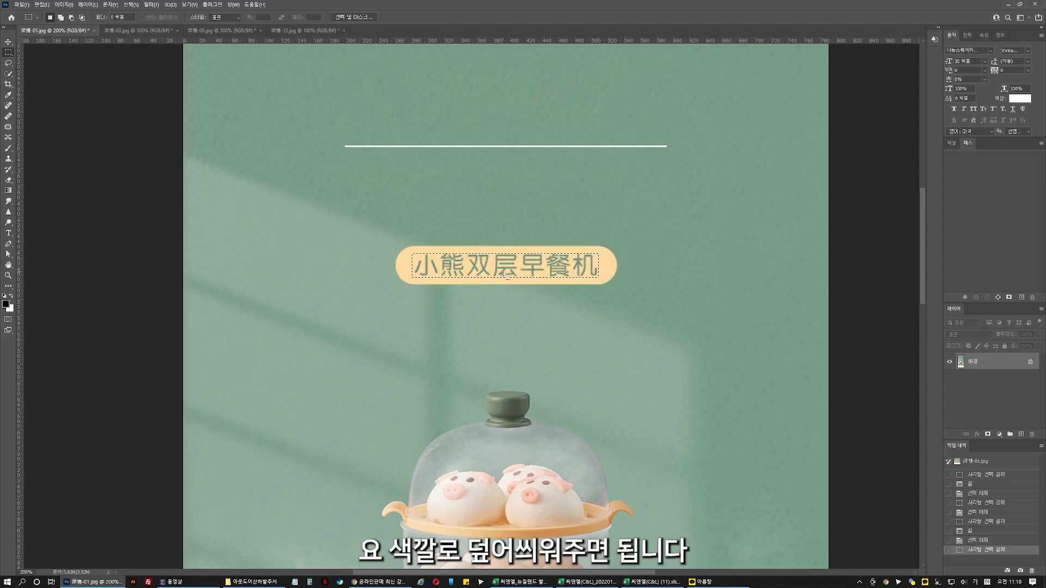
{"action": "left_click", "coordinate": [6, 304]}
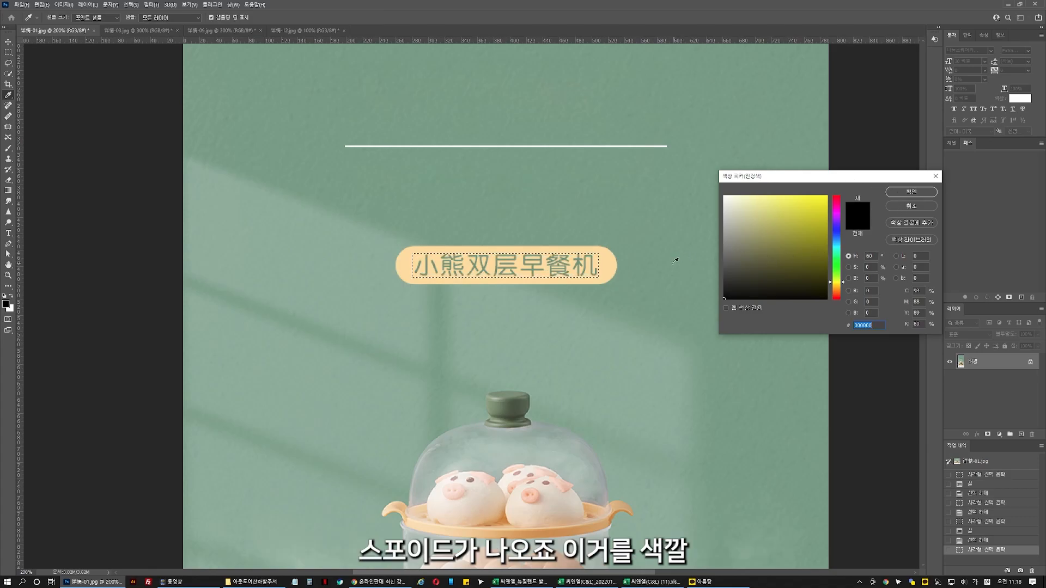
{"action": "left_click", "coordinate": [611, 266]}
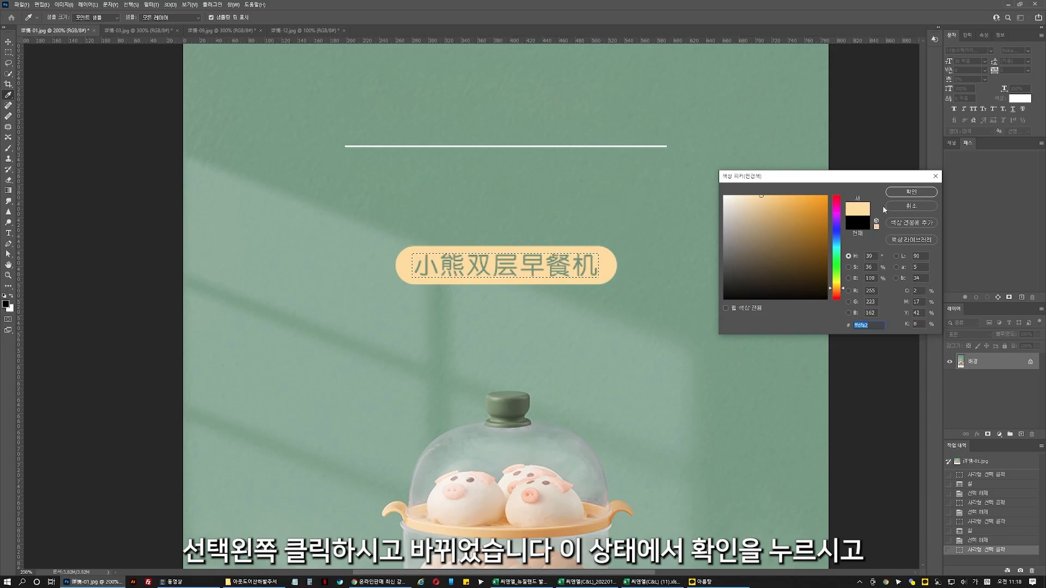
{"action": "left_click", "coordinate": [910, 192]}
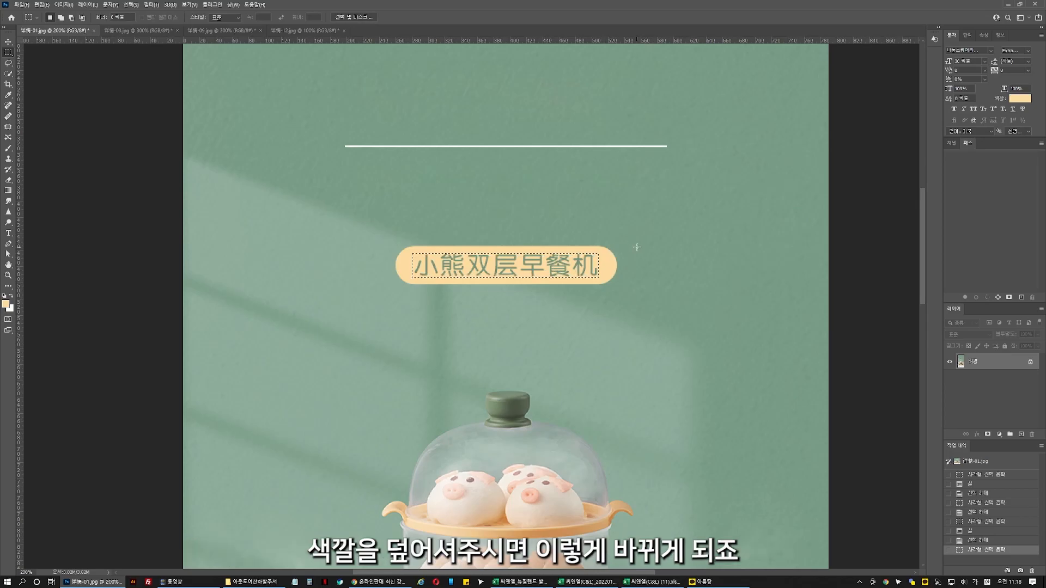
{"action": "key", "text": "alt+BackSpace"}
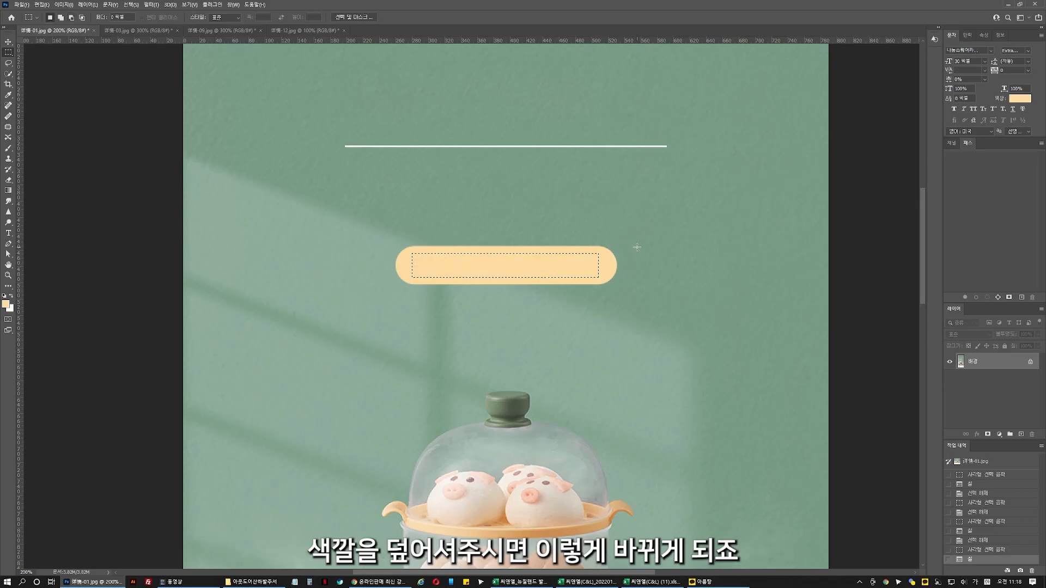
{"action": "key", "text": "ctrl+d"}
Select the four Chinese text blocks beside the feature icons below the photo together, using added rectangular selections.
{"action": "key", "text": "z"}
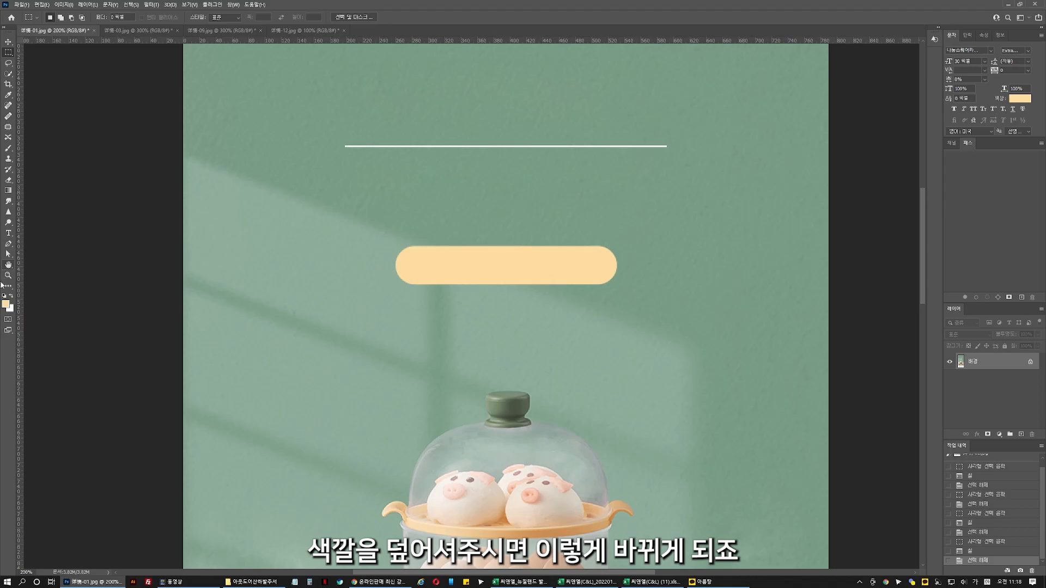
{"action": "left_click", "coordinate": [143, 291], "text": "alt"}
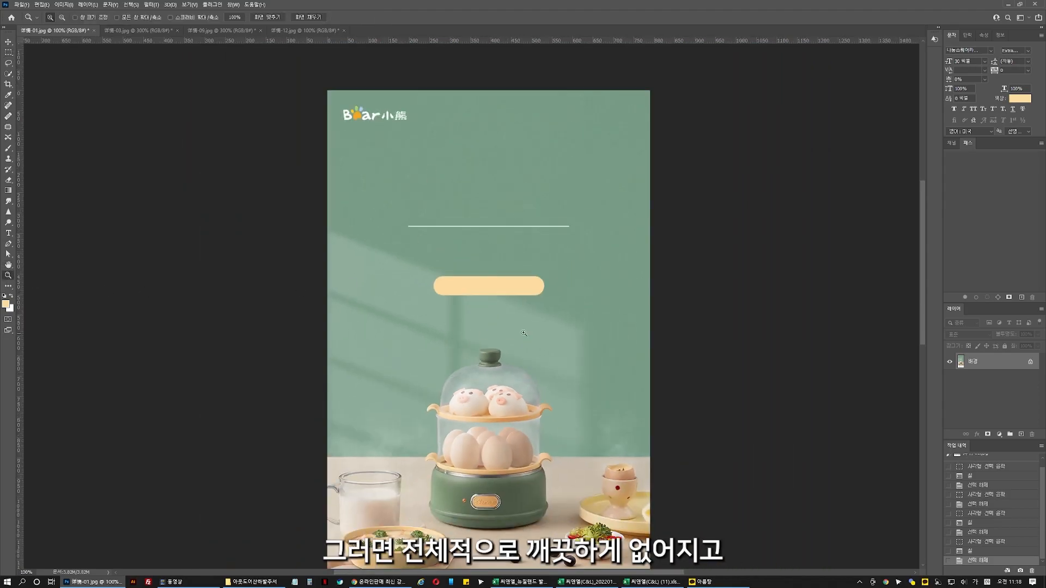
{"action": "scroll", "coordinate": [512, 333], "scroll_direction": "down", "scroll_amount": 5}
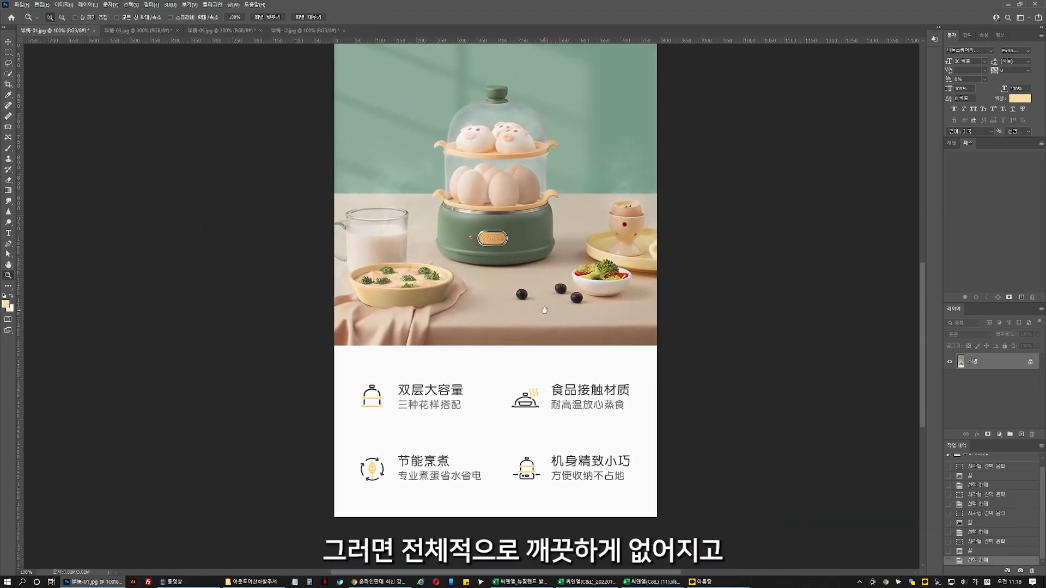
{"action": "key", "text": "m"}
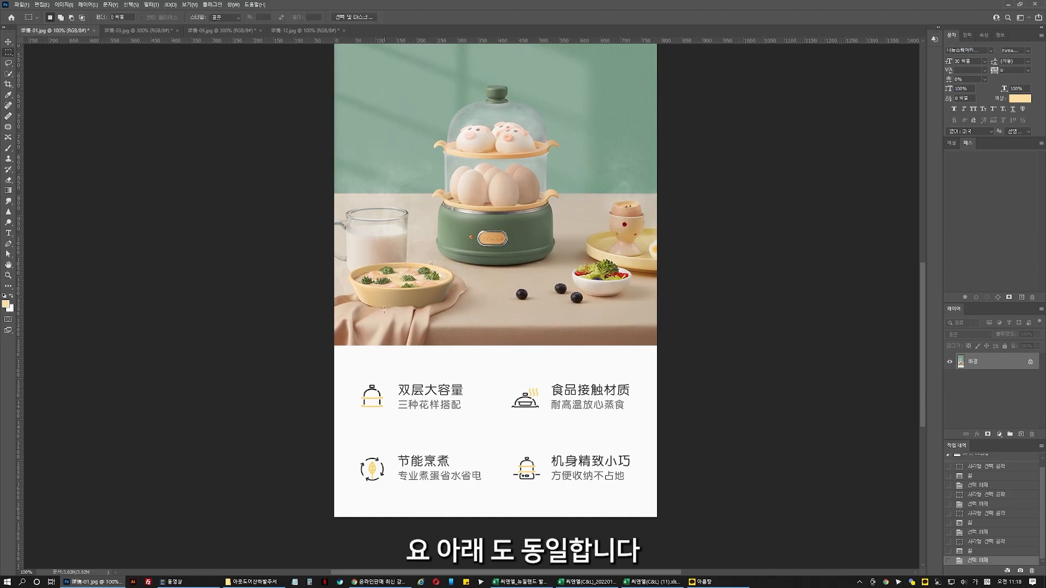
{"action": "left_click_drag", "start_coordinate": [391, 379], "coordinate": [467, 412]}
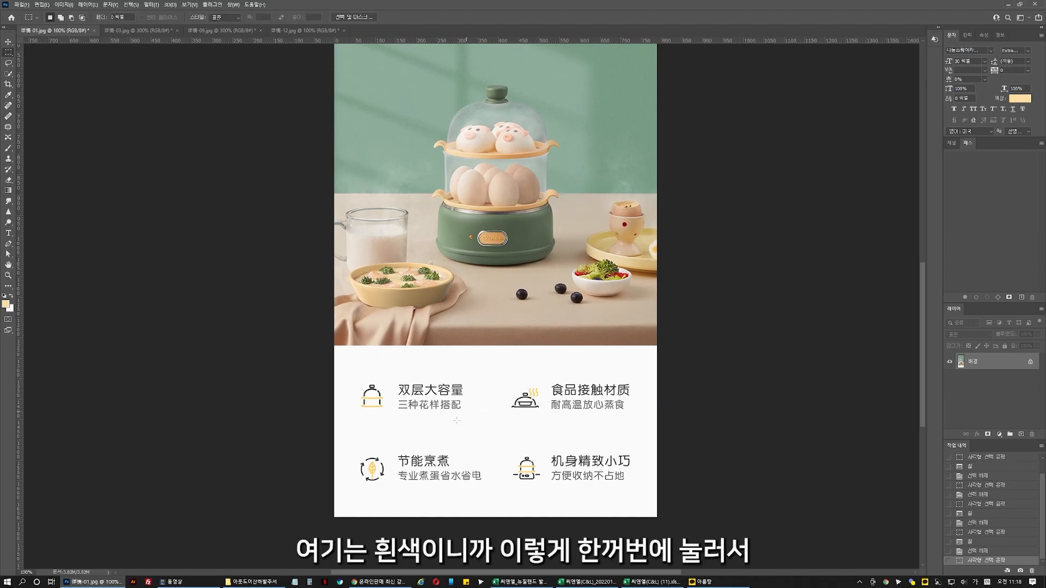
{"action": "left_click_drag", "start_coordinate": [392, 450], "coordinate": [483, 483]}
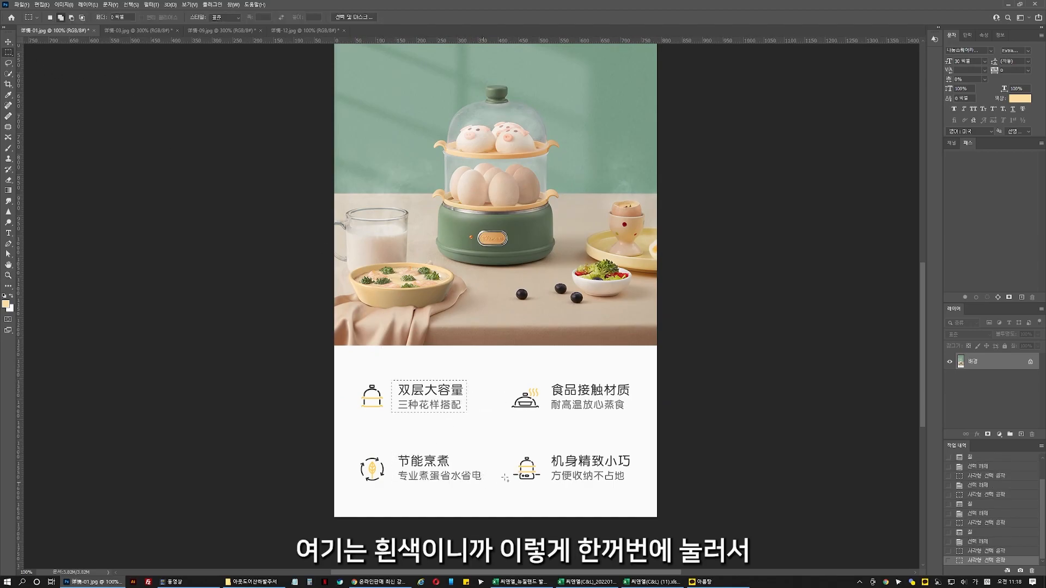
{"action": "left_click_drag", "start_coordinate": [549, 380], "coordinate": [636, 413]}
{"action": "left_click_drag", "start_coordinate": [547, 452], "coordinate": [634, 484]}
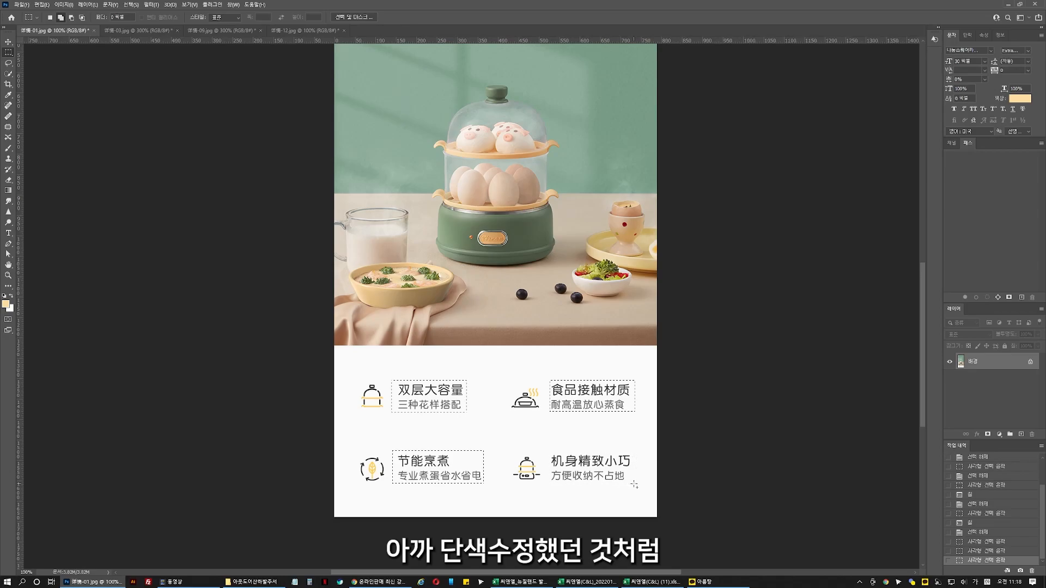
Fill the four selected text blocks with the near-white fafafa sampled from the surrounding background, and deselect.
{"action": "left_click", "coordinate": [6, 305]}
{"action": "left_click", "coordinate": [634, 420]}
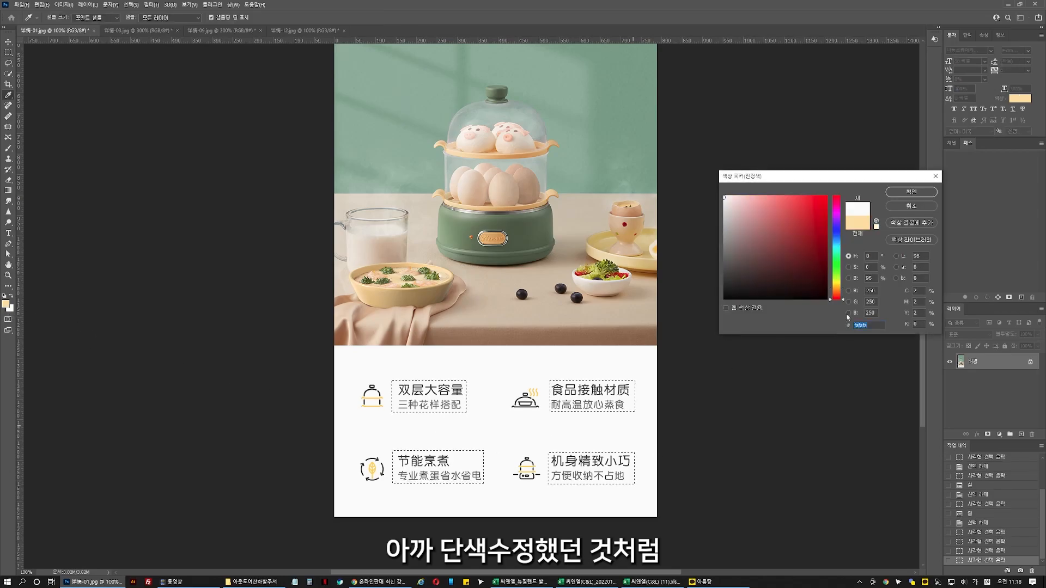
{"action": "left_click", "coordinate": [921, 193]}
{"action": "key", "text": "m"}
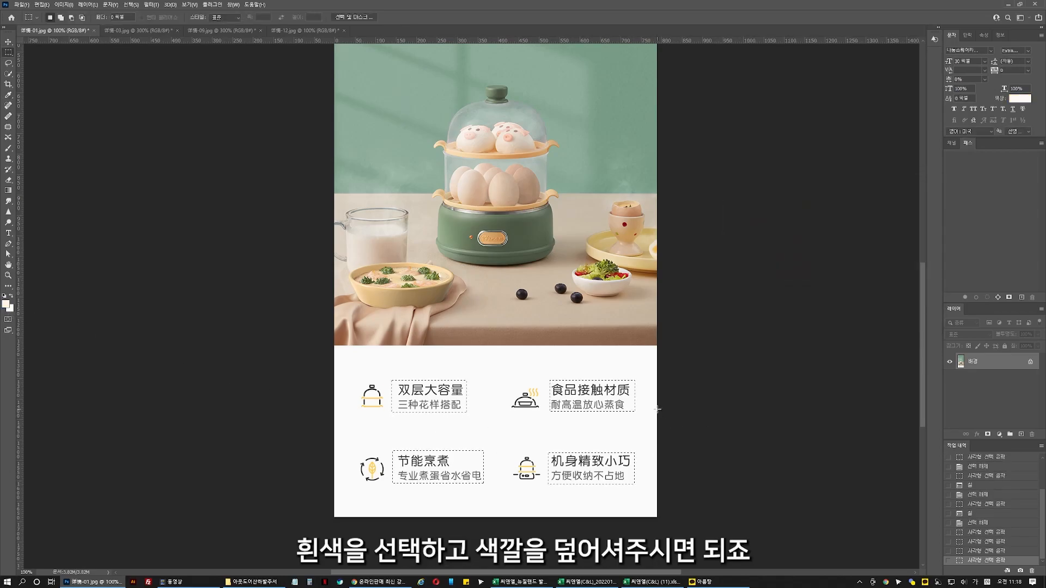
{"action": "key", "text": "alt+Delete"}
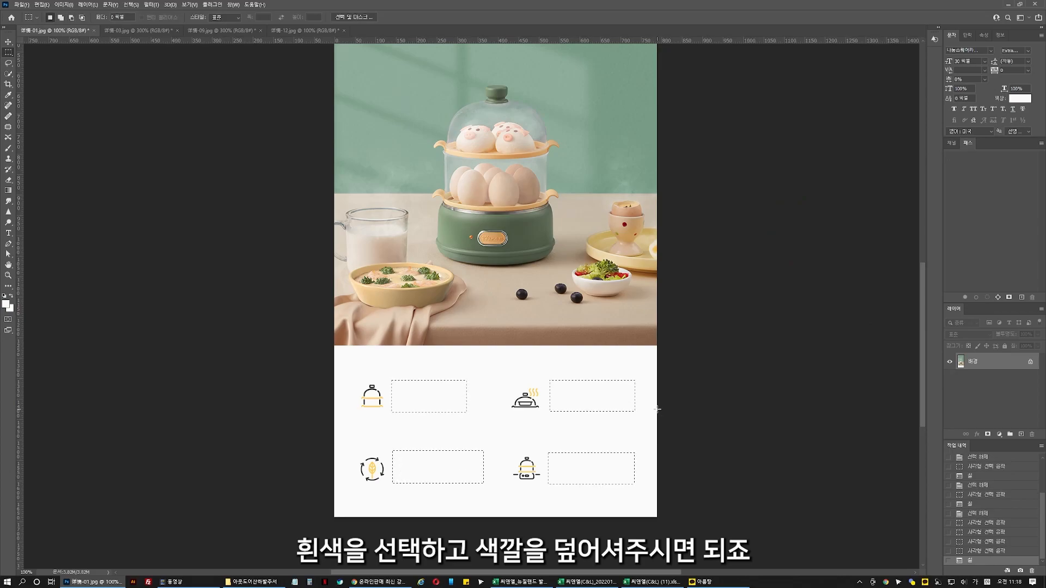
{"action": "key", "text": "ctrl+d"}
Step back in the history to the state before the white fill on the new layer above the background.
{"action": "left_click_drag", "start_coordinate": [614, 355], "coordinate": [620, 461]}
{"action": "left_click_drag", "start_coordinate": [575, 233], "coordinate": [523, 348]}
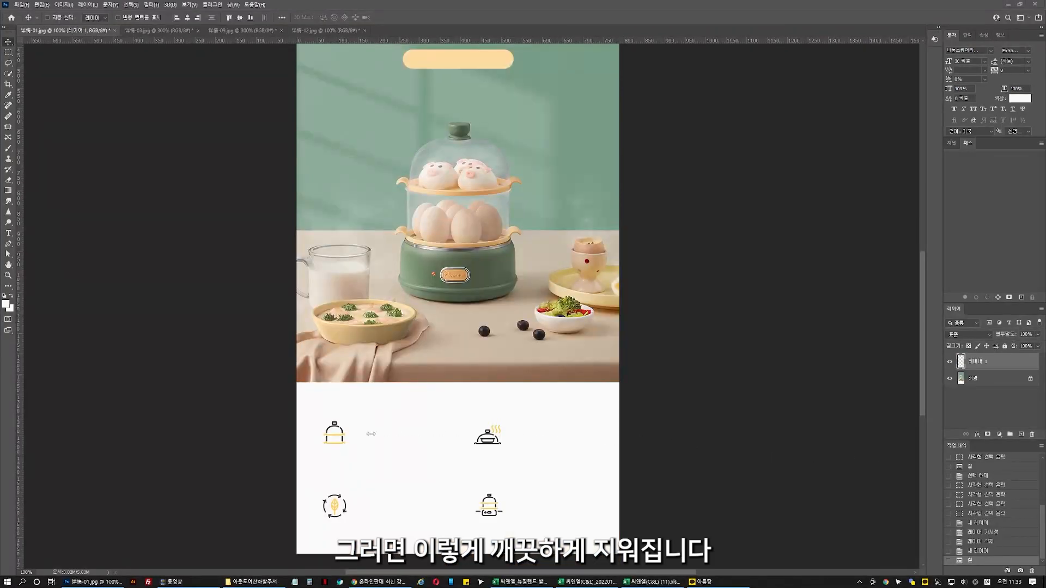
{"action": "left_click", "coordinate": [410, 472]}
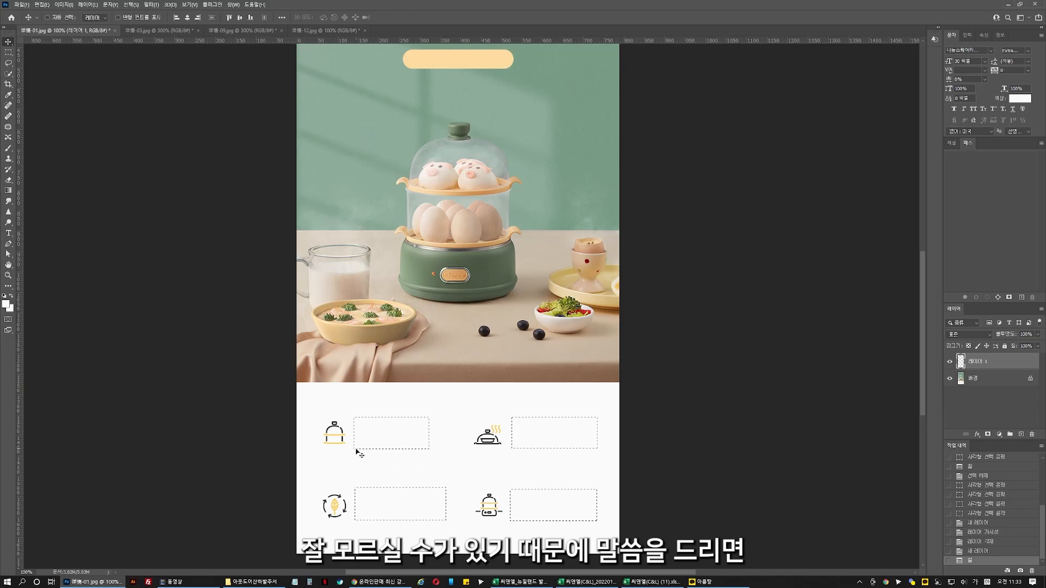
{"action": "left_click", "coordinate": [980, 552]}
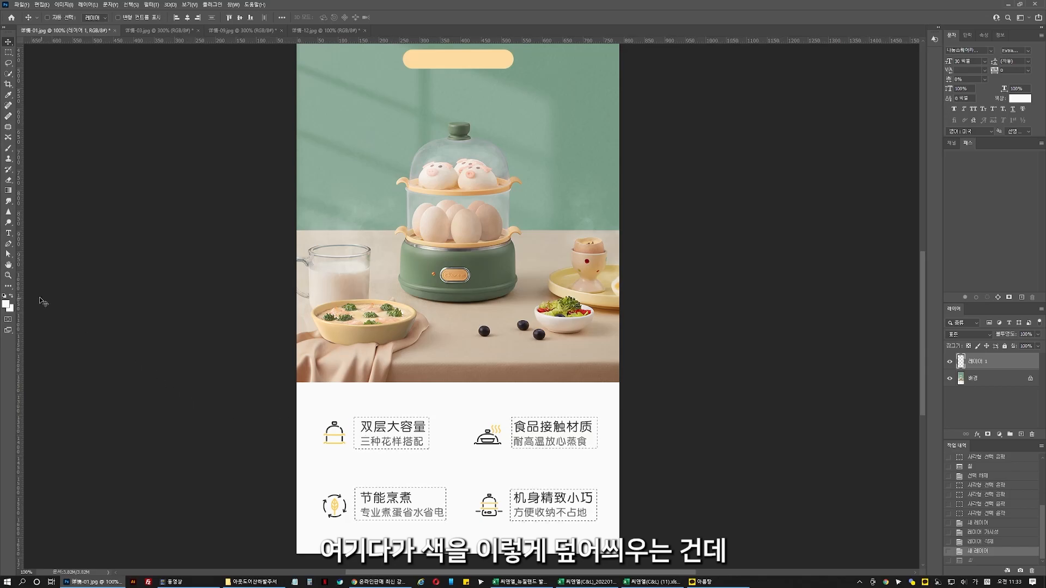
Try covering the selected text blocks with white using the Paint Bucket tool, and undo the fill.
{"action": "key", "text": "g"}
{"action": "left_click", "coordinate": [12, 287]}
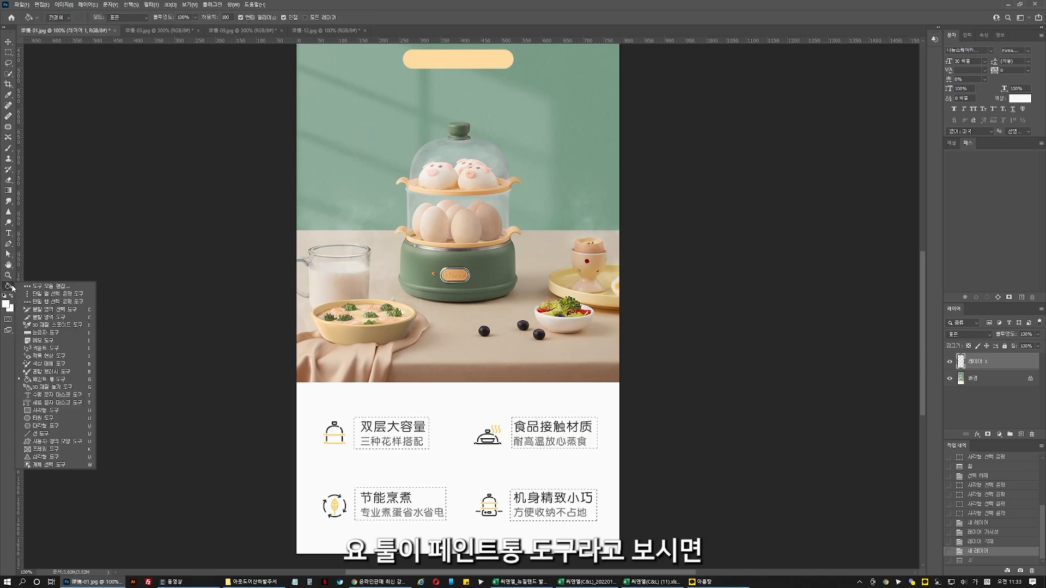
{"action": "left_click", "coordinate": [62, 379]}
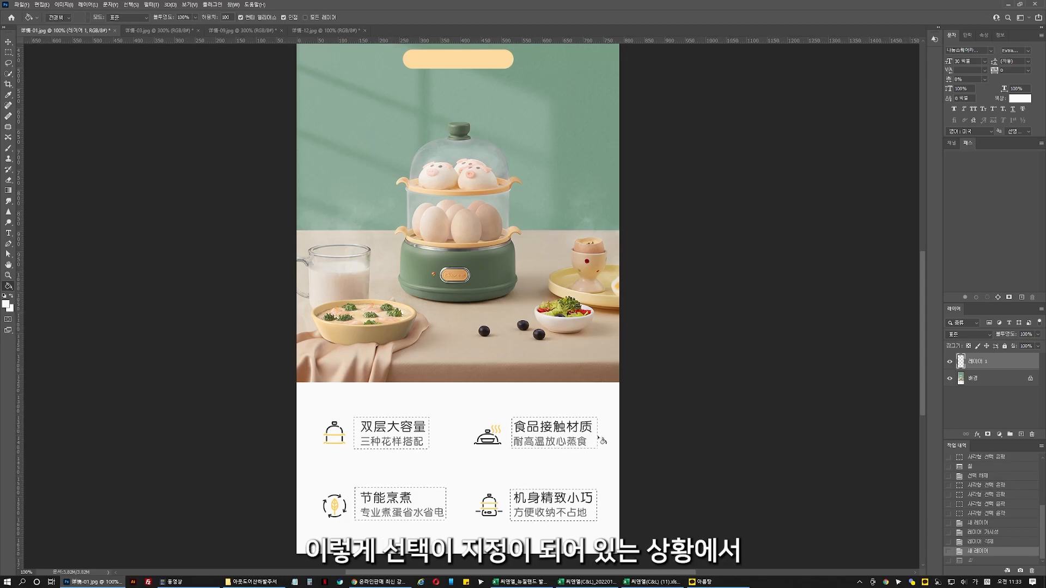
{"action": "left_click", "coordinate": [379, 435]}
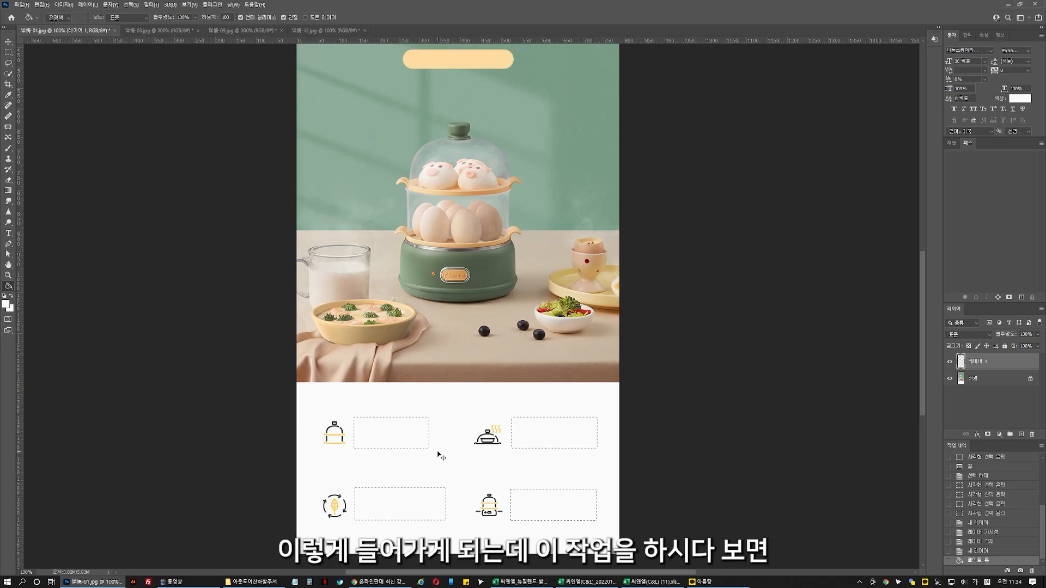
{"action": "key", "text": "ctrl+z"}
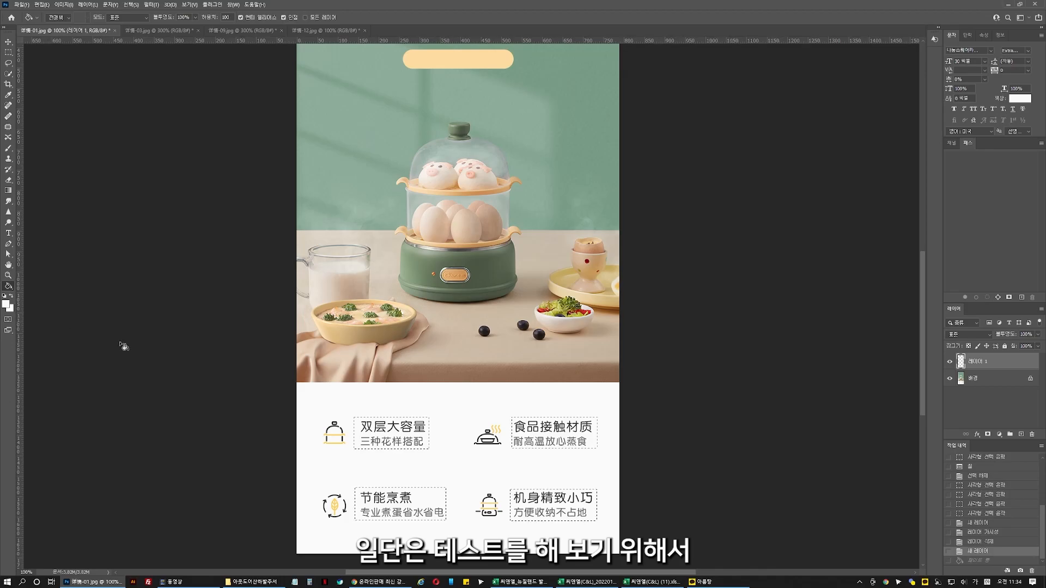
Set the foreground colour to pure red and the background colour to a vivid blue.
{"action": "left_click", "coordinate": [7, 305]}
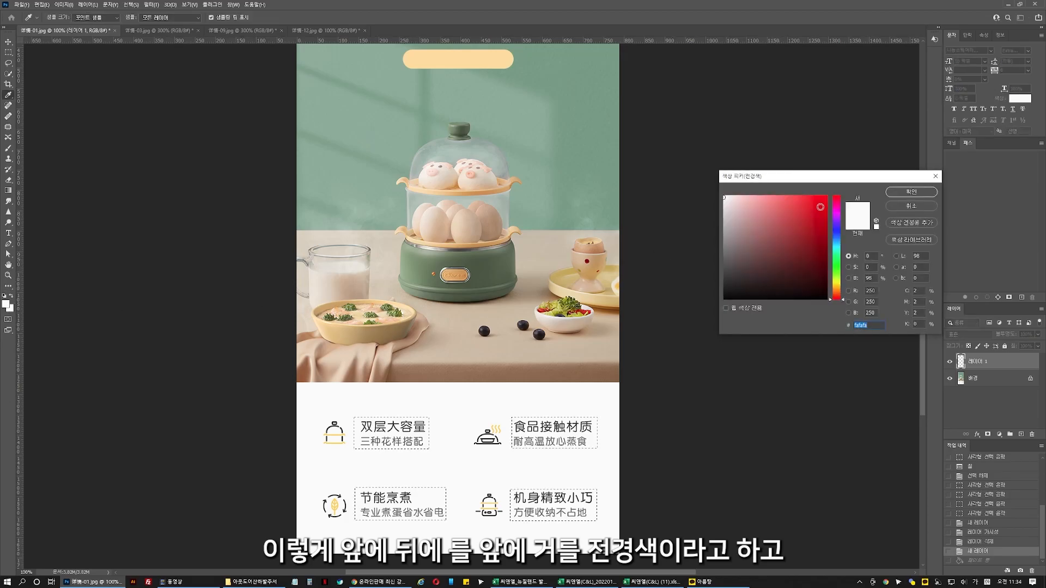
{"action": "left_click", "coordinate": [827, 196]}
{"action": "left_click", "coordinate": [910, 191]}
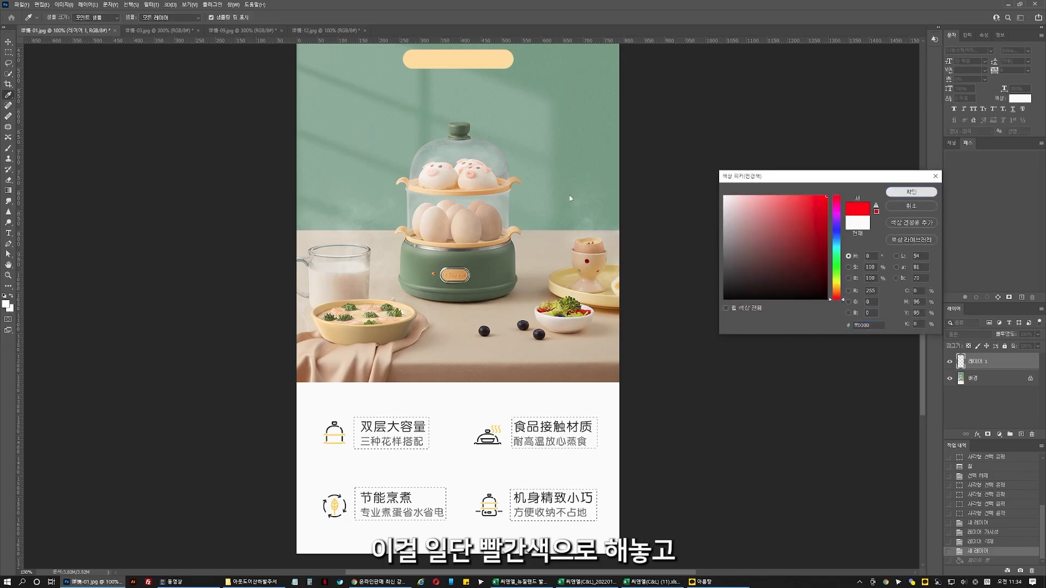
{"action": "key", "text": "g"}
{"action": "left_click", "coordinate": [11, 309]}
{"action": "left_click", "coordinate": [837, 229]}
{"action": "left_click_drag", "start_coordinate": [810, 213], "coordinate": [836, 196]}
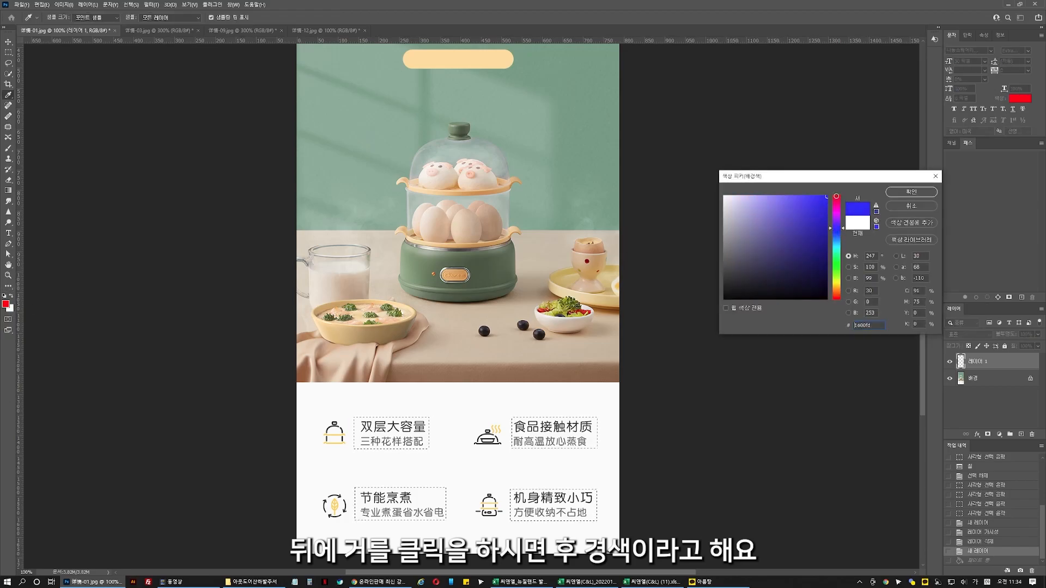
{"action": "left_click", "coordinate": [901, 193]}
{"action": "key", "text": "g"}
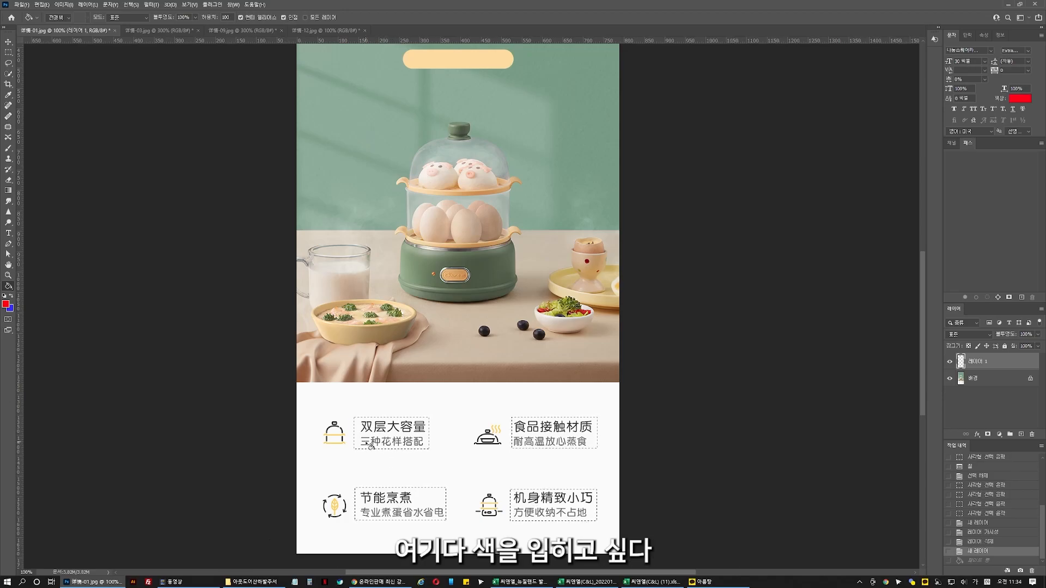
Try filling the four selected text blocks with the red foreground colour and with the blue background colour, and undo both fills.
{"action": "left_click", "coordinate": [7, 42]}
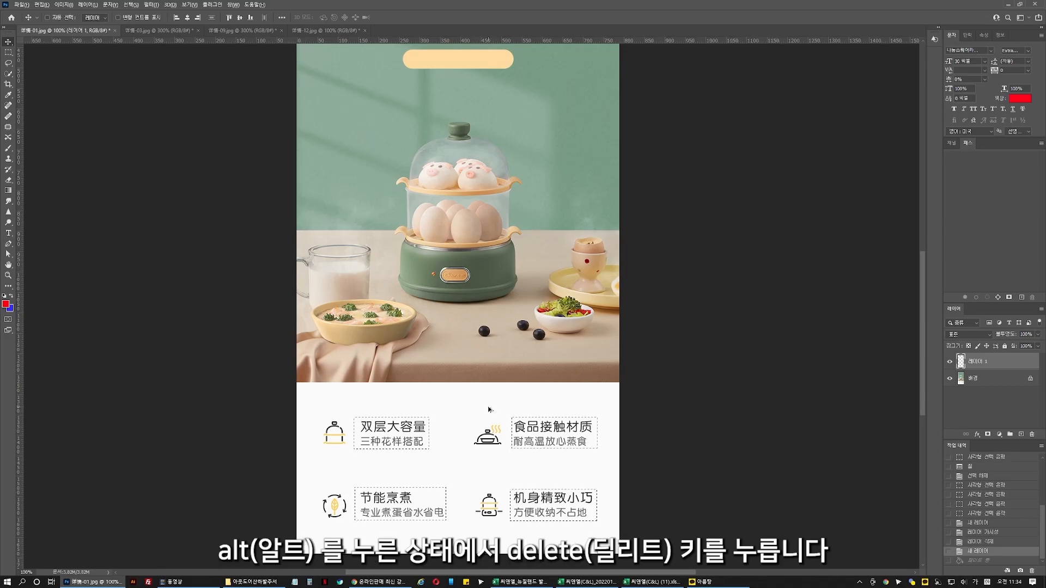
{"action": "key", "text": "alt+Delete"}
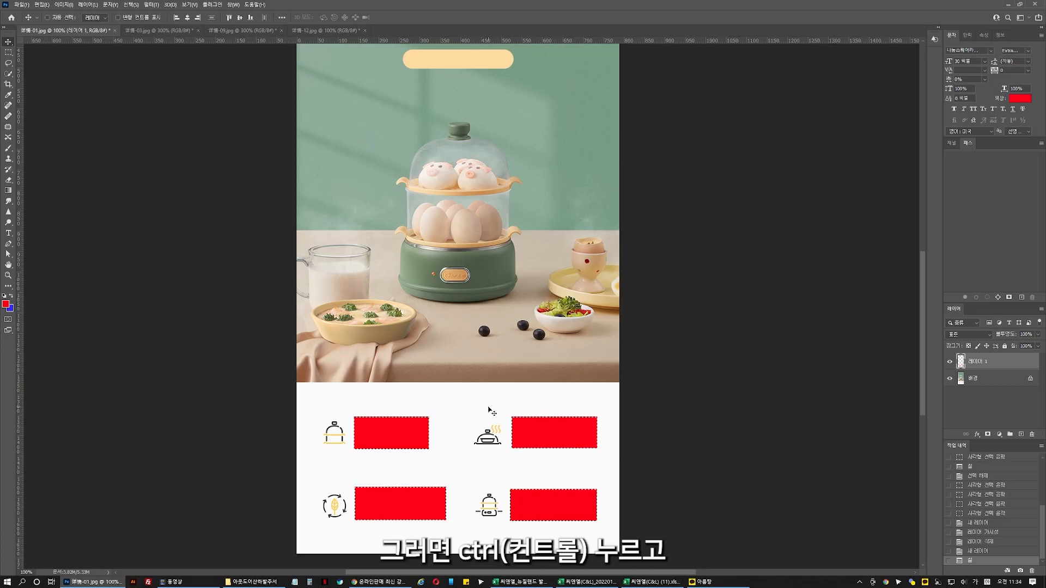
{"action": "key", "text": "ctrl"}
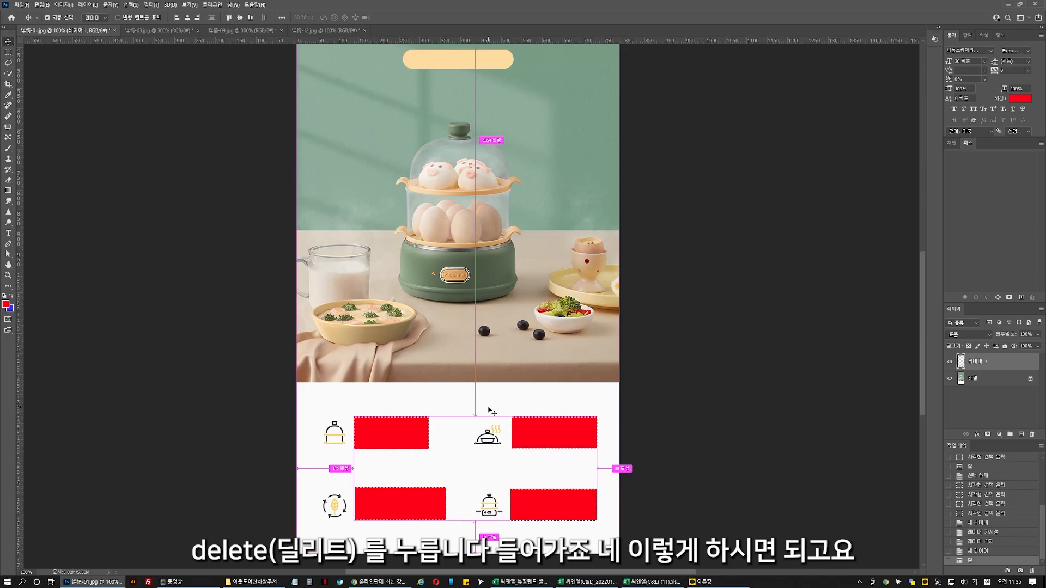
{"action": "key", "text": "ctrl+Delete"}
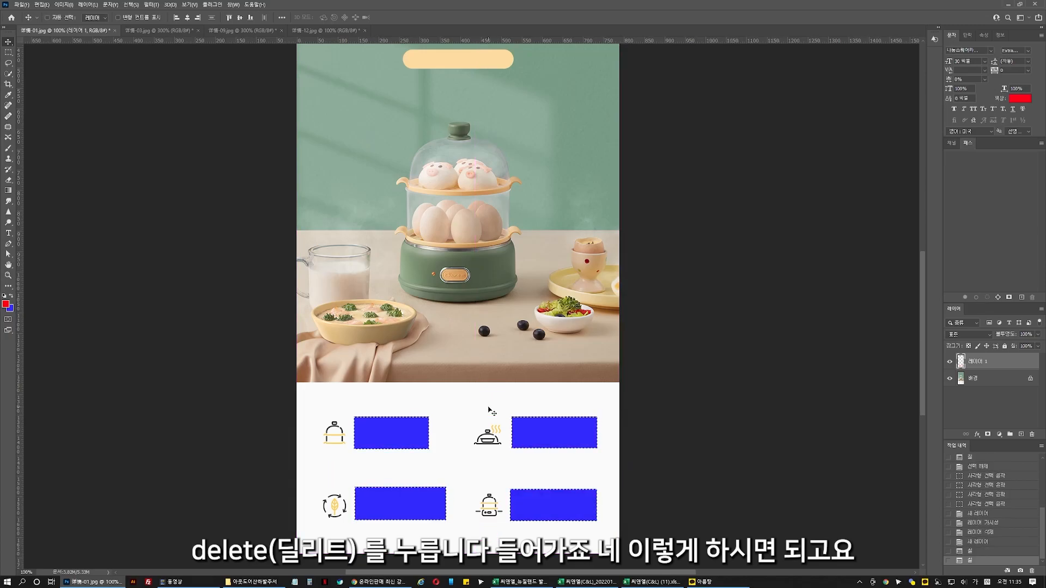
{"action": "key", "text": "ctrl+z"}
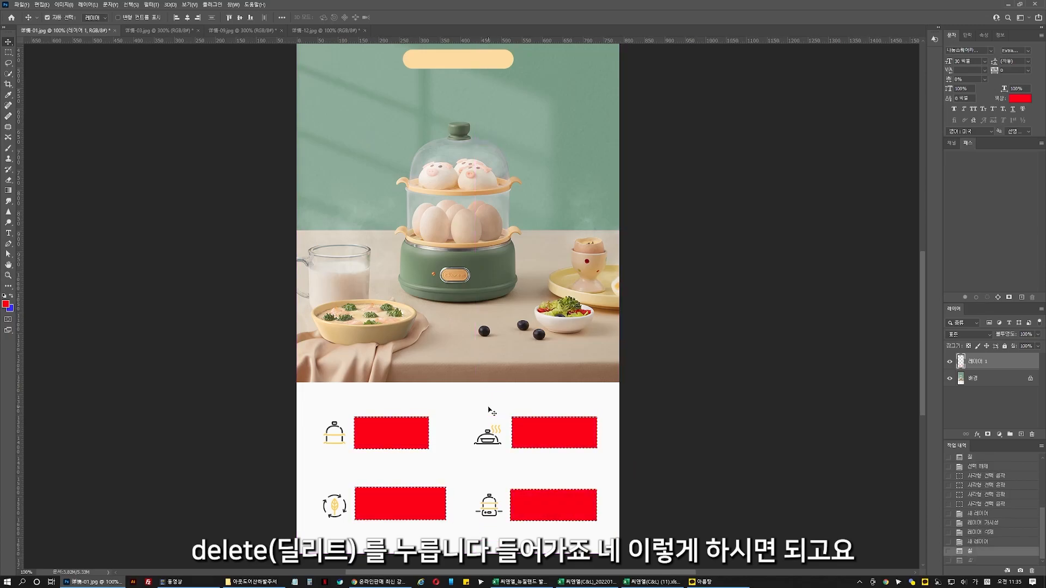
{"action": "key", "text": "ctrl+z"}
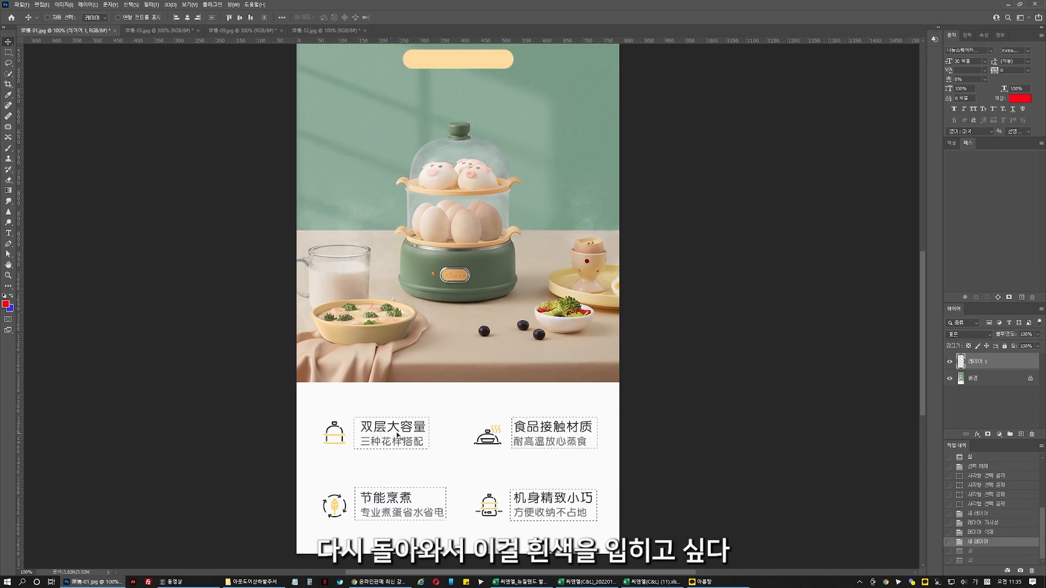
Sample the off-white background (fafafa) beside the text as foreground colour, fill the four selected text blocks with it, and deselect.
{"action": "left_click", "coordinate": [6, 304]}
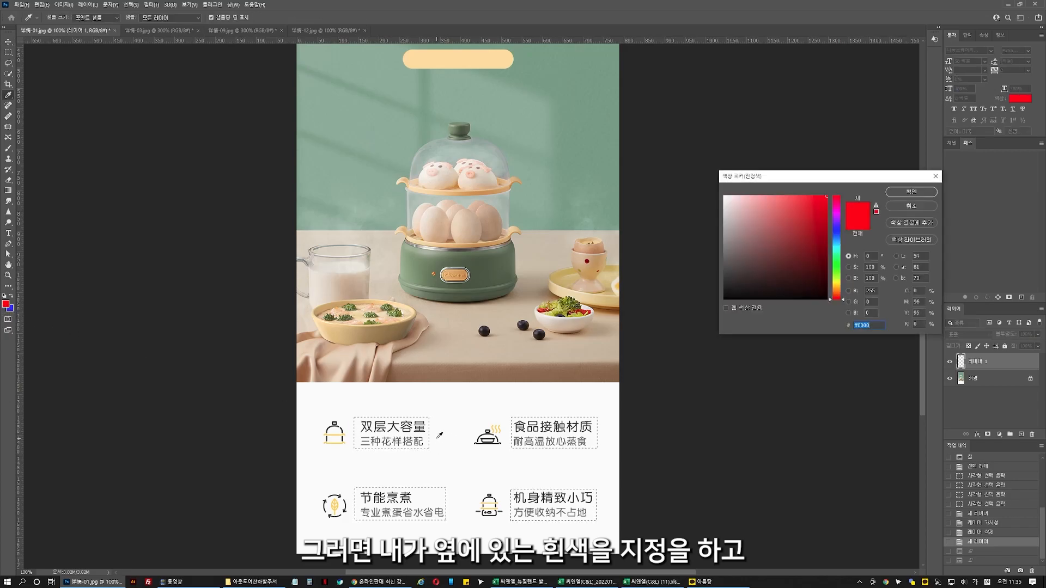
{"action": "left_click", "coordinate": [549, 419]}
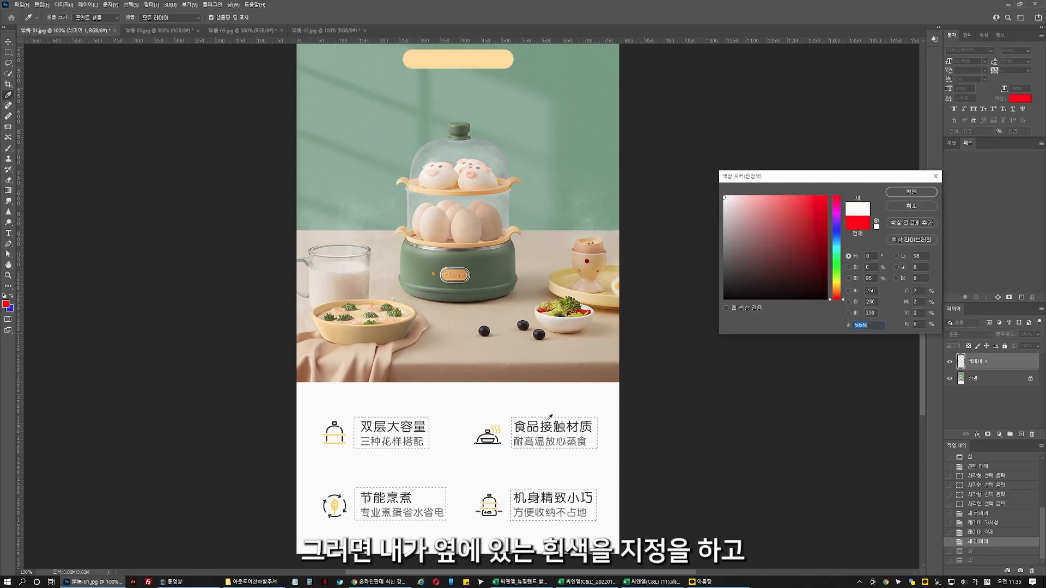
{"action": "left_click", "coordinate": [912, 192]}
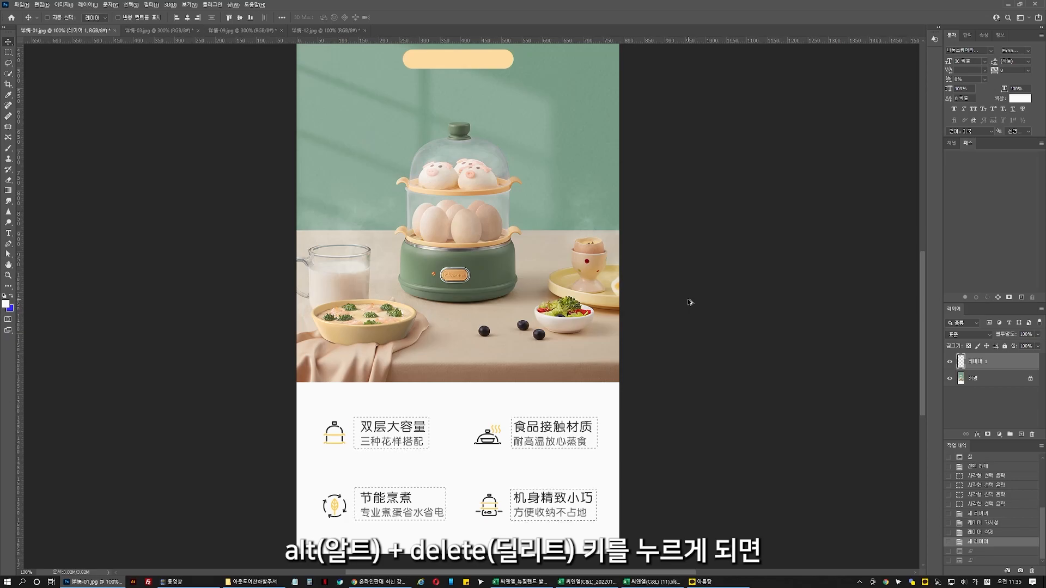
{"action": "key", "text": "alt+Delete"}
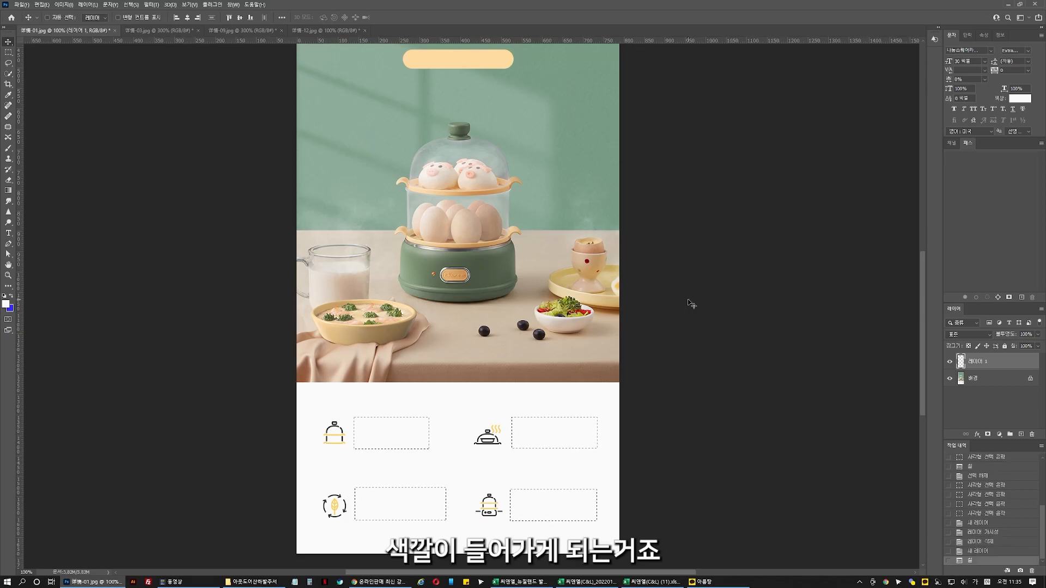
{"action": "key", "text": "m"}
{"action": "left_click", "coordinate": [643, 331]}
{"action": "left_click_drag", "start_coordinate": [491, 311], "coordinate": [483, 437]}
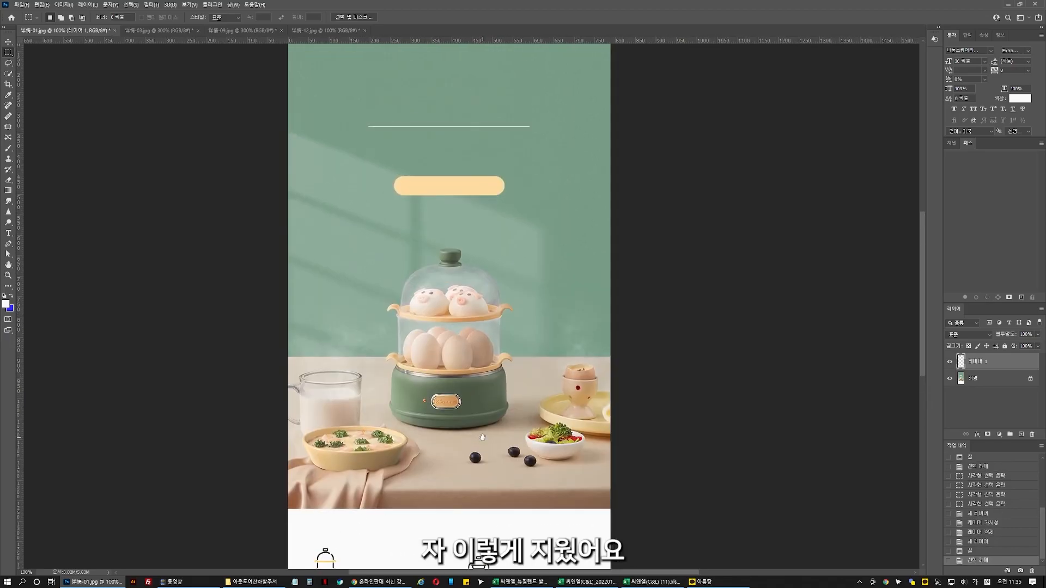
{"action": "left_click_drag", "start_coordinate": [459, 260], "coordinate": [463, 437]}
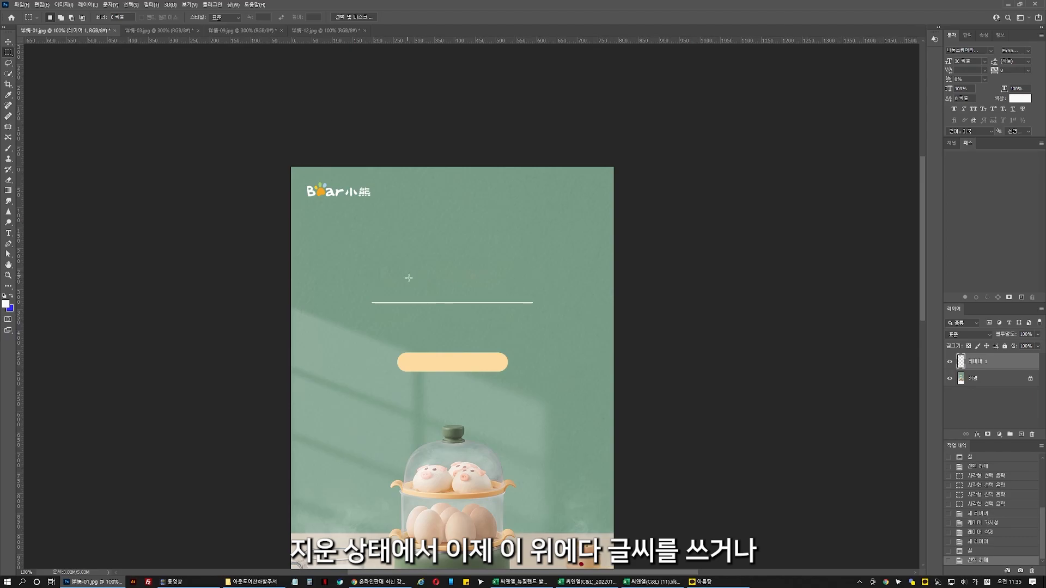
Switch to the page image numbered 03 and bring its three egg cooking-time labels into close view.
{"action": "left_click", "coordinate": [159, 31]}
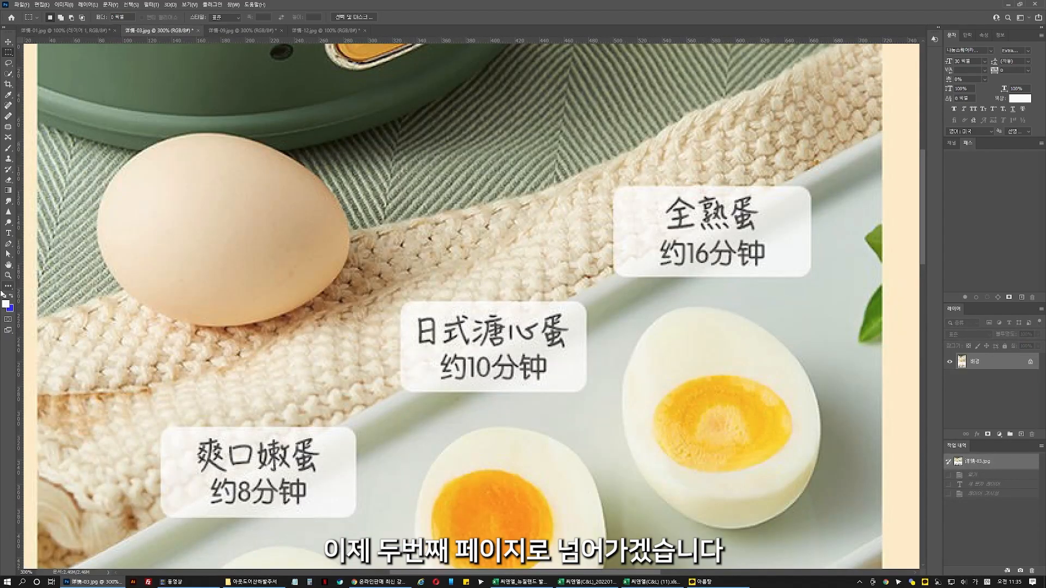
{"action": "double_click", "coordinate": [8, 275]}
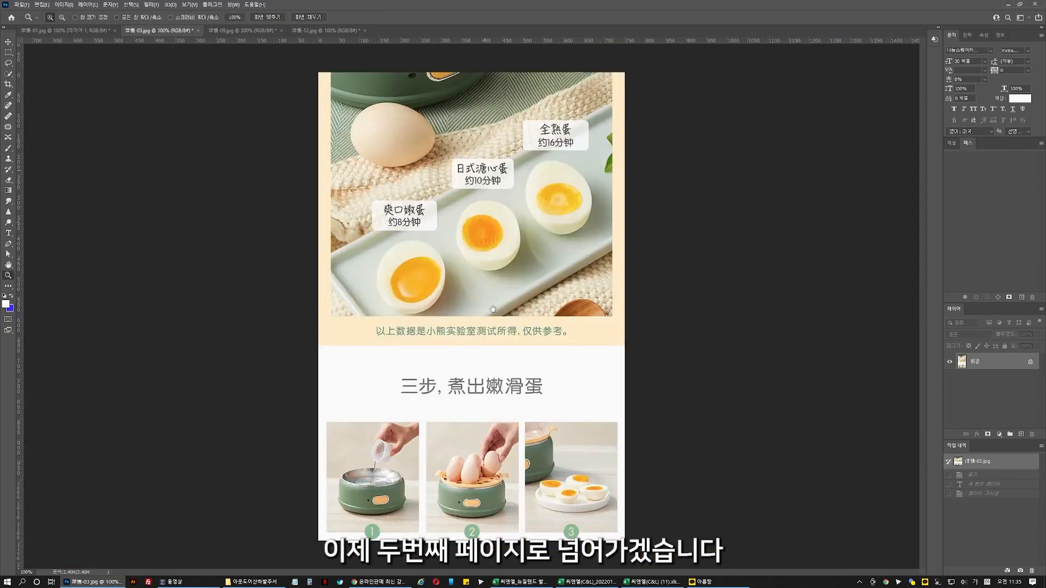
{"action": "left_click", "coordinate": [420, 218]}
{"action": "left_click_drag", "start_coordinate": [506, 245], "coordinate": [516, 328]}
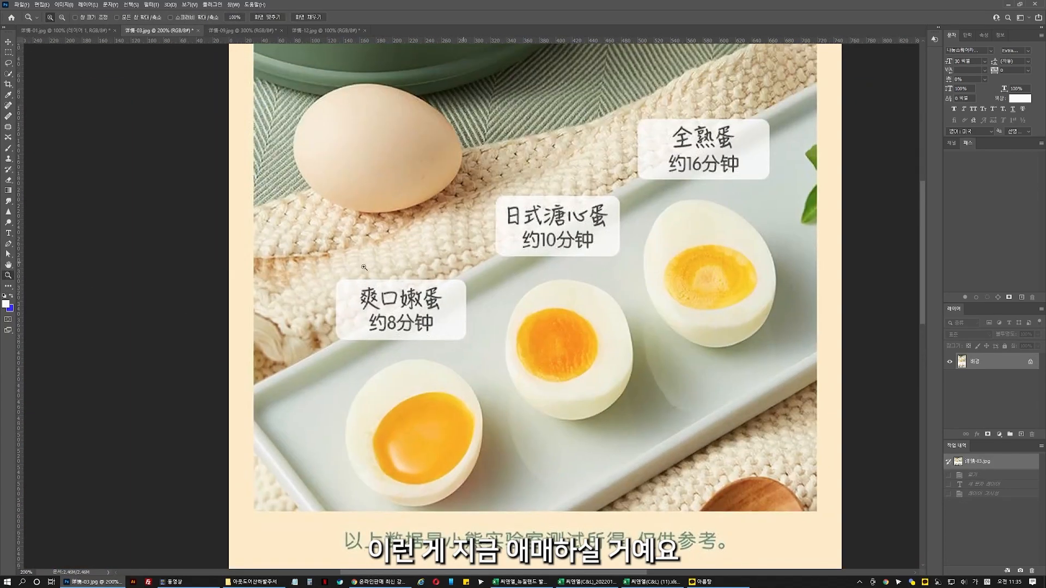
Try covering the 8-minute egg label's text with a flat fafafa fill on a new layer, and deselect.
{"action": "left_click", "coordinate": [8, 52]}
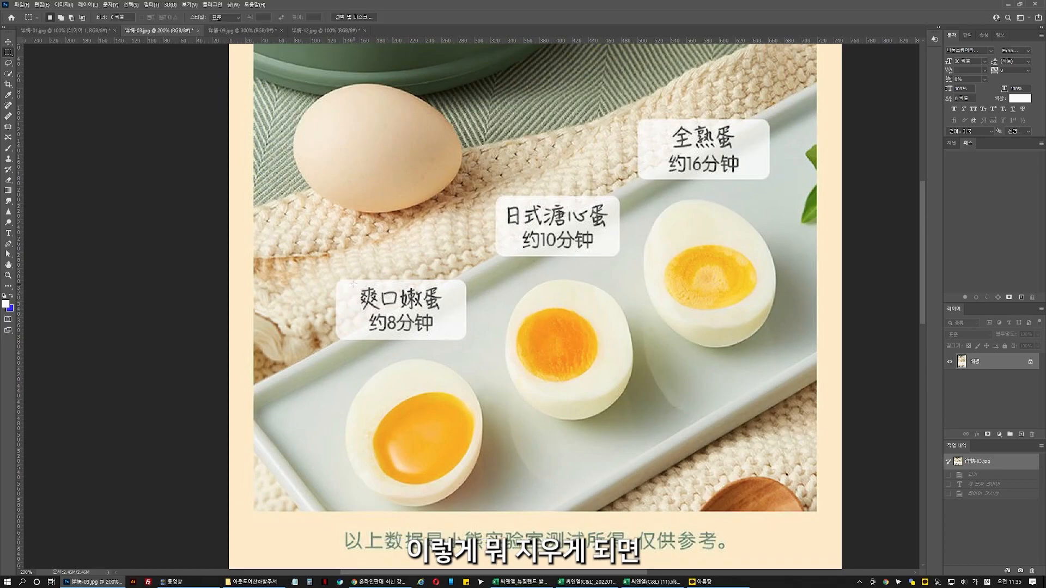
{"action": "left_click_drag", "start_coordinate": [354, 283], "coordinate": [447, 333]}
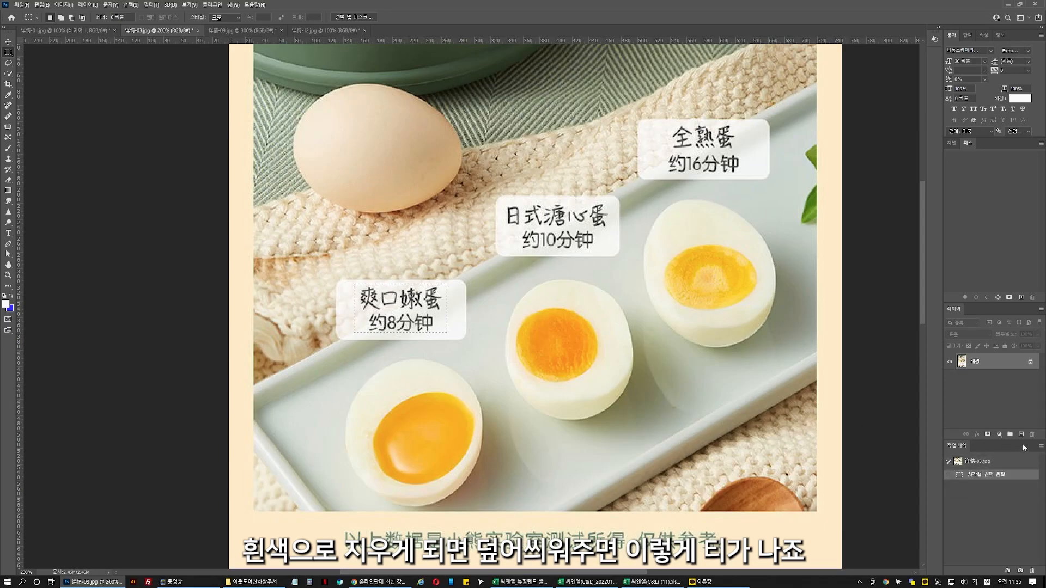
{"action": "left_click", "coordinate": [1021, 434]}
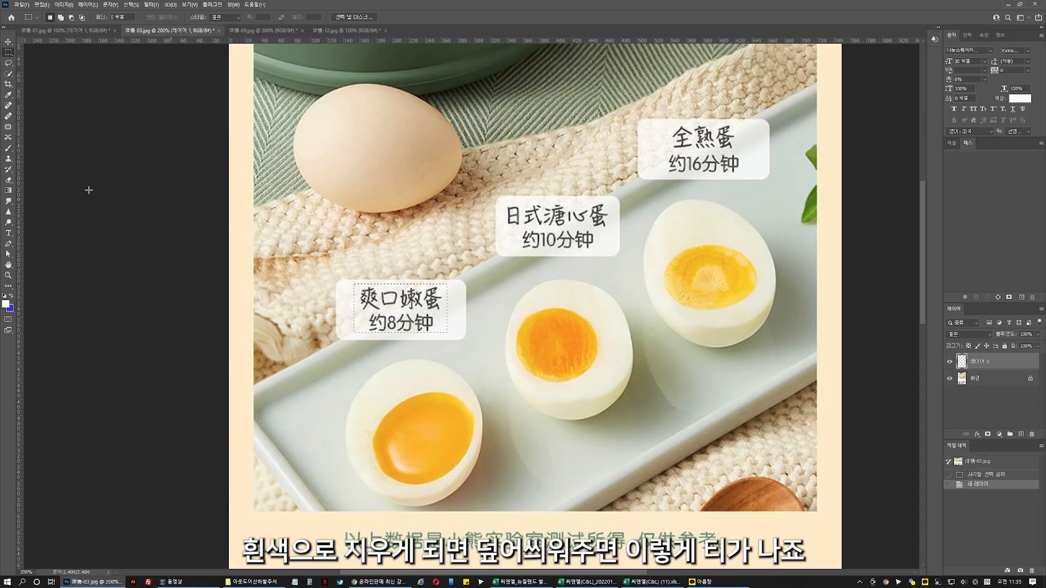
{"action": "left_click", "coordinate": [6, 304]}
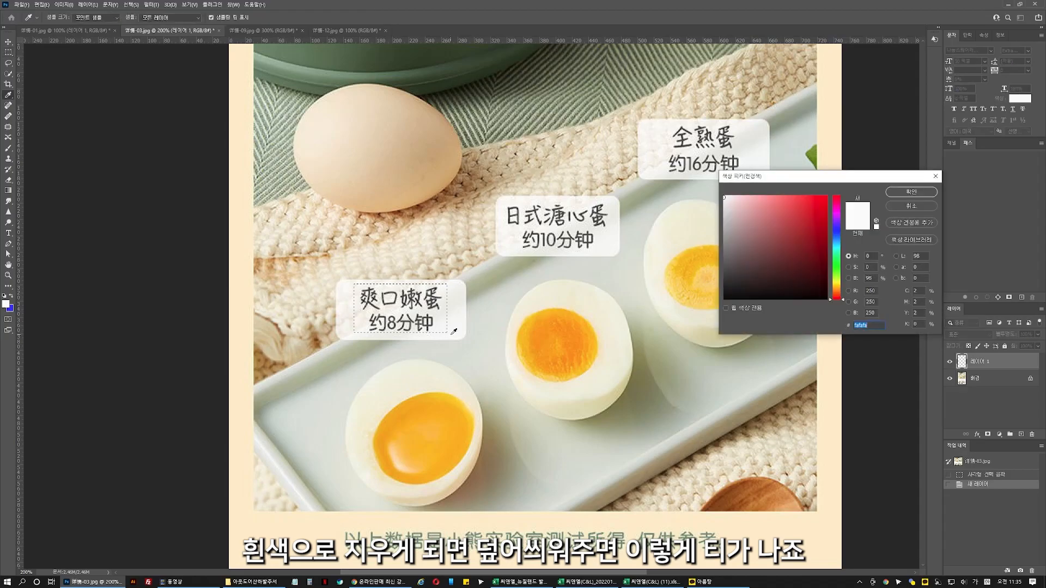
{"action": "left_click", "coordinate": [911, 193]}
{"action": "key", "text": "m"}
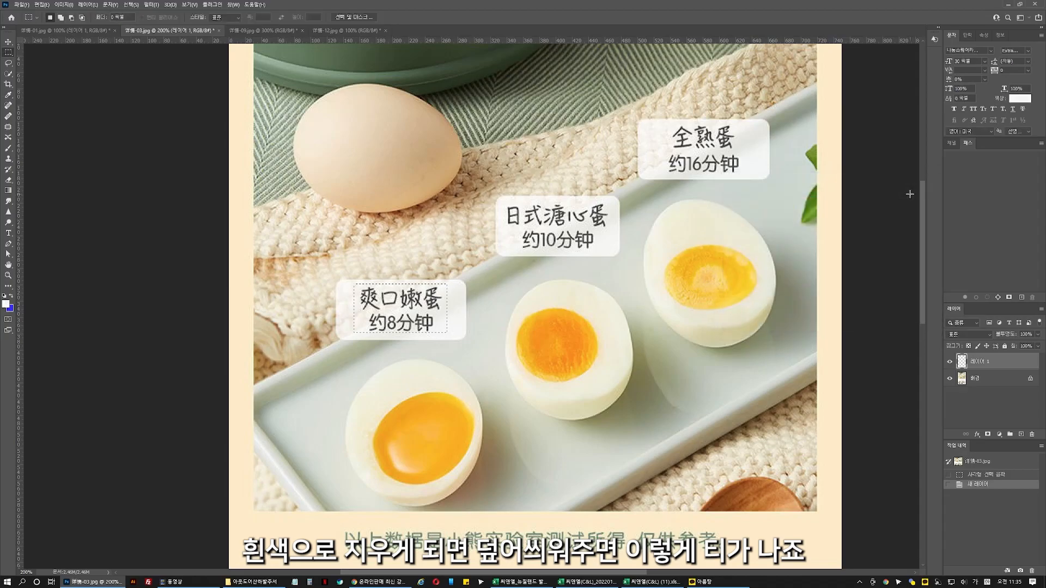
{"action": "key", "text": "alt+Delete"}
{"action": "left_click", "coordinate": [367, 294]}
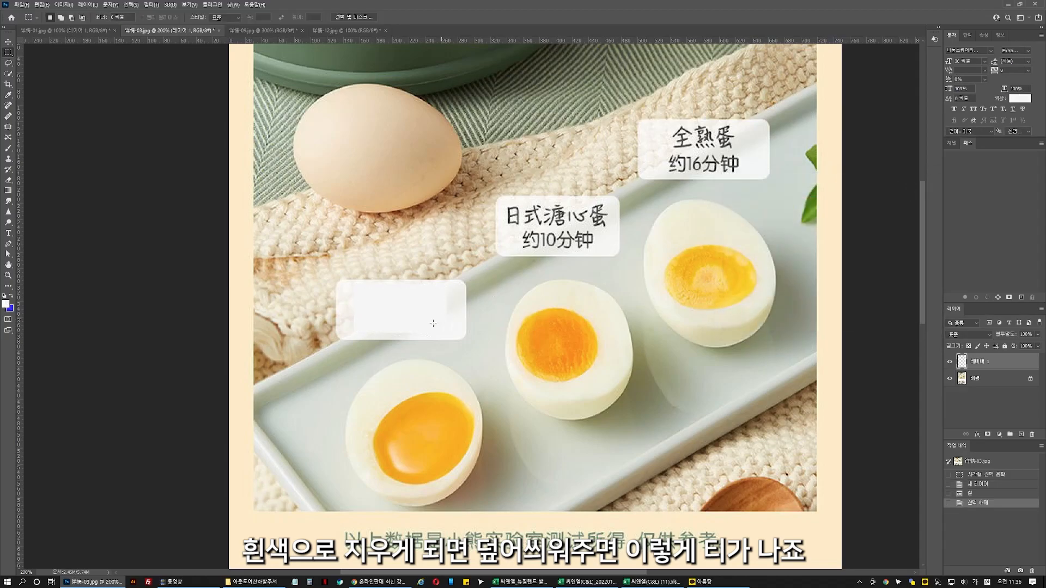
Examine the flat patch on the 8-minute label up close, and revert the image to its opened state in the history.
{"action": "left_click", "coordinate": [8, 275]}
{"action": "left_click", "coordinate": [378, 315], "text": "alt"}
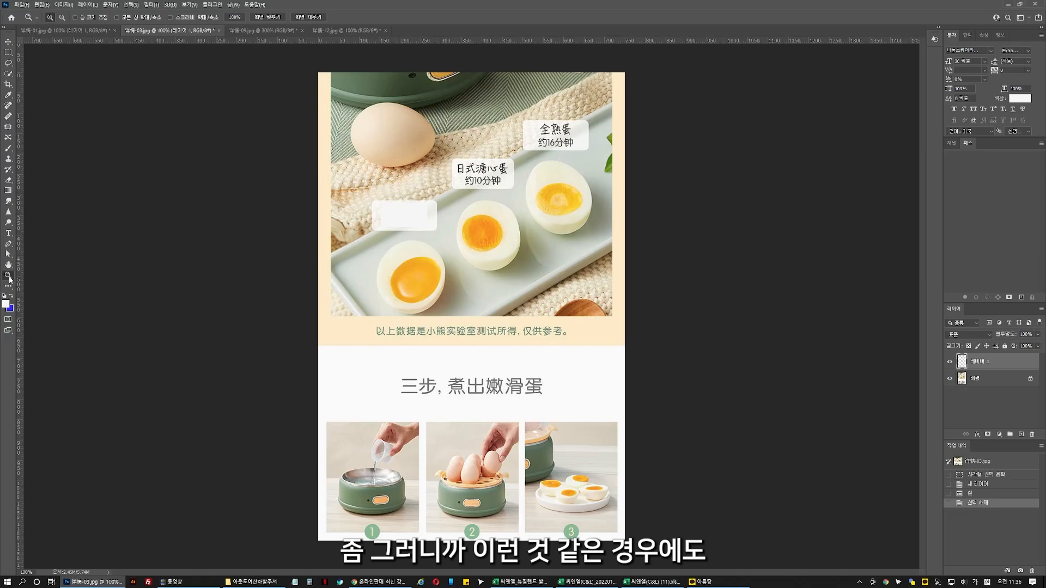
{"action": "left_click", "coordinate": [404, 215]}
{"action": "left_click", "coordinate": [404, 215]}
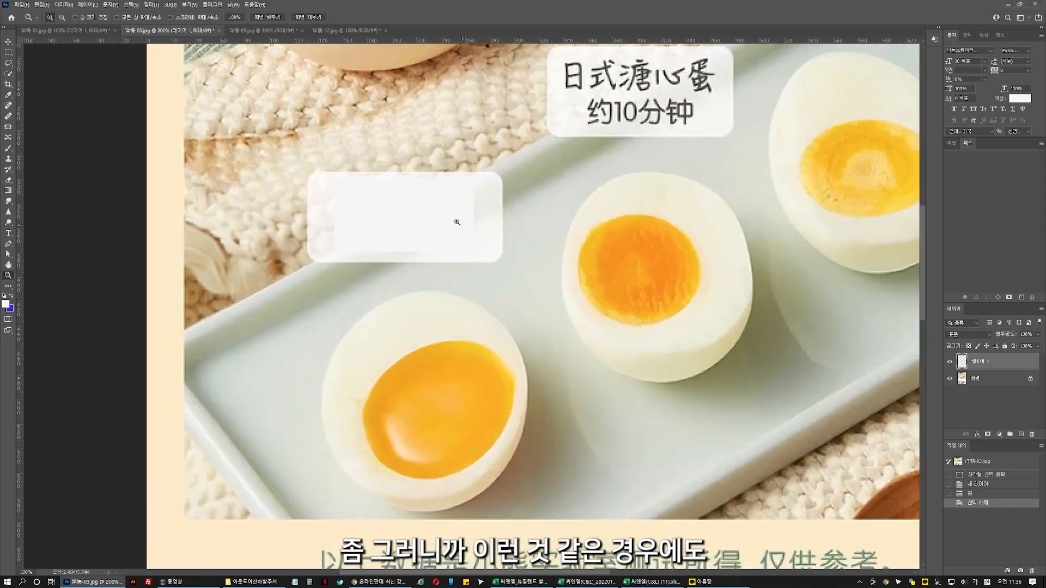
{"action": "left_click_drag", "start_coordinate": [418, 202], "coordinate": [505, 313]}
{"action": "left_click", "coordinate": [987, 475]}
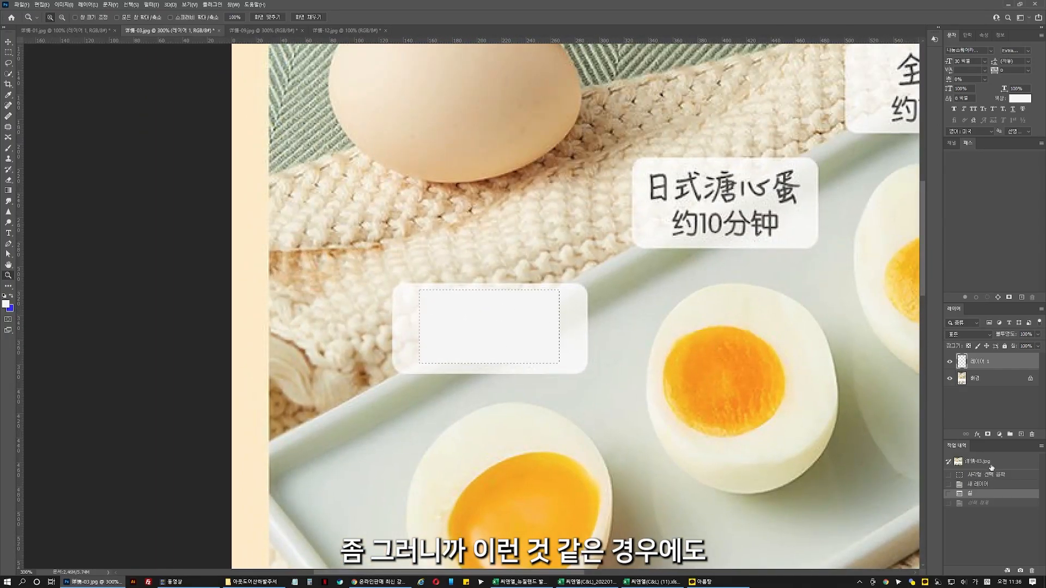
{"action": "left_click", "coordinate": [975, 461]}
Select only the text inside the 8-minute egg label, remove it with a Content-Aware fill at 100% opacity, and deselect.
{"action": "left_click", "coordinate": [8, 53]}
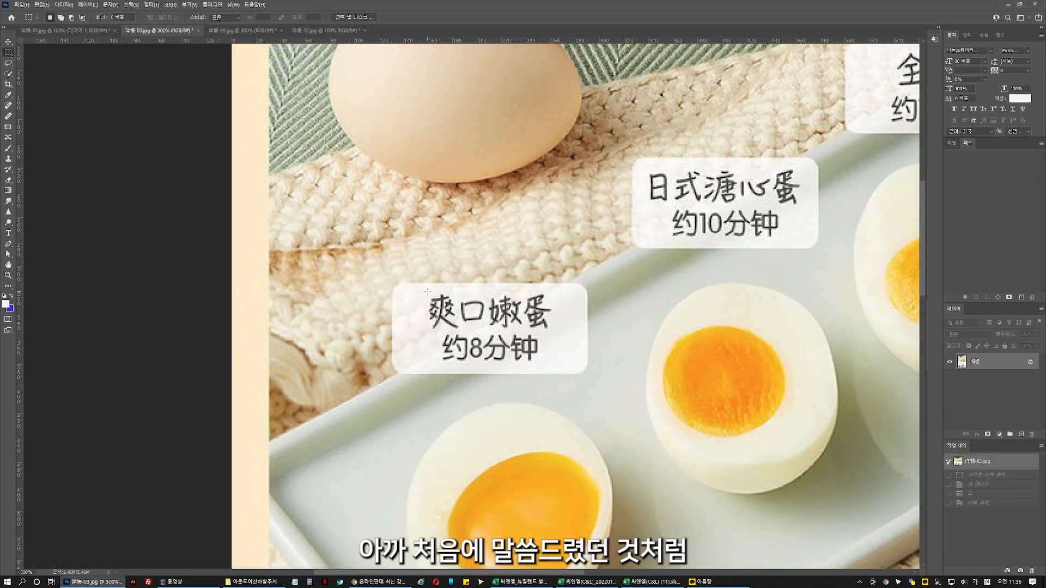
{"action": "left_click_drag", "start_coordinate": [428, 293], "coordinate": [553, 362]}
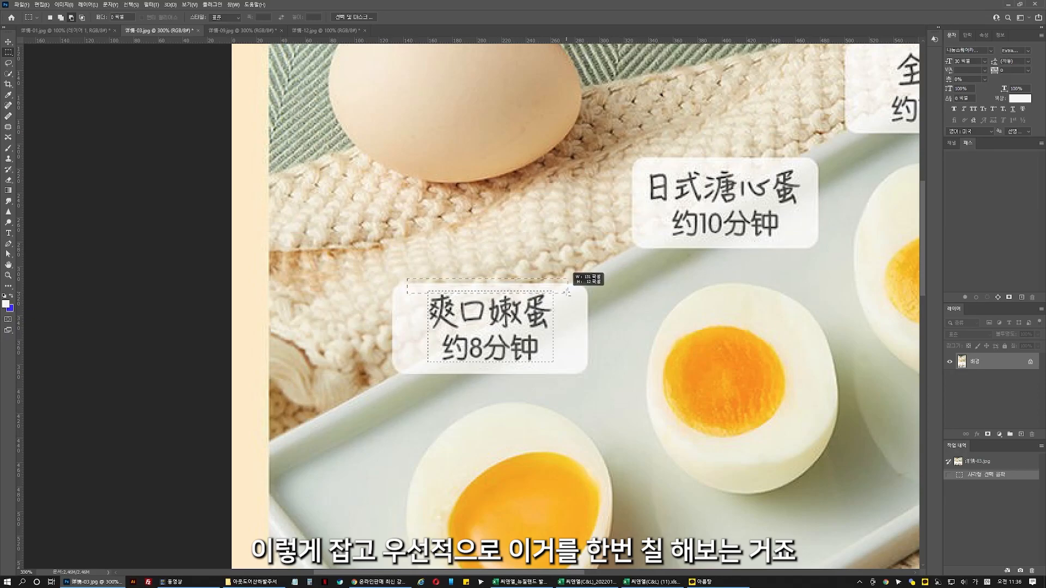
{"action": "left_click_drag", "start_coordinate": [568, 292], "coordinate": [568, 292]}
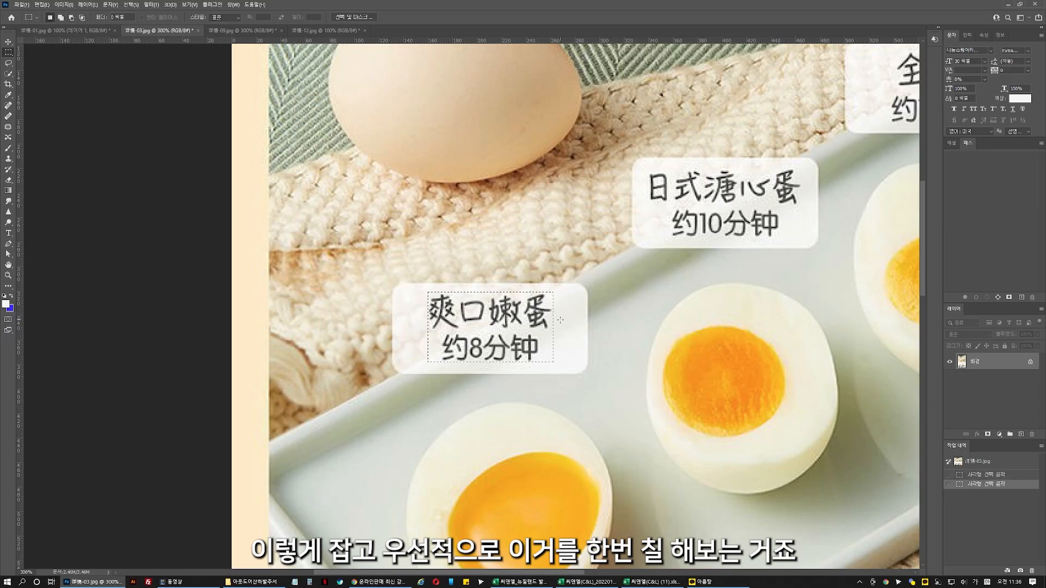
{"action": "right_click", "coordinate": [559, 320]}
{"action": "left_click", "coordinate": [593, 419]}
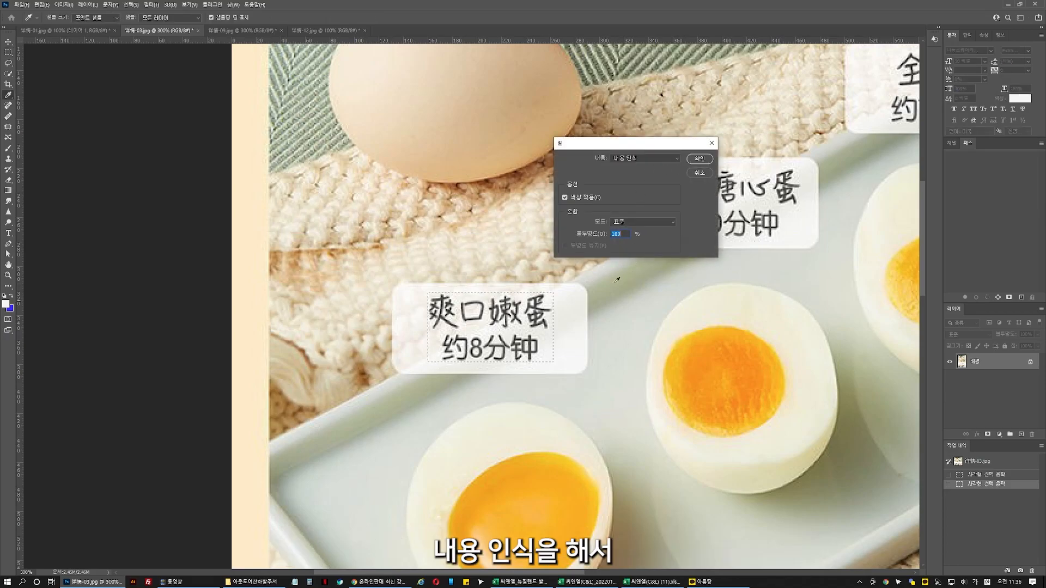
{"action": "left_click", "coordinate": [699, 159]}
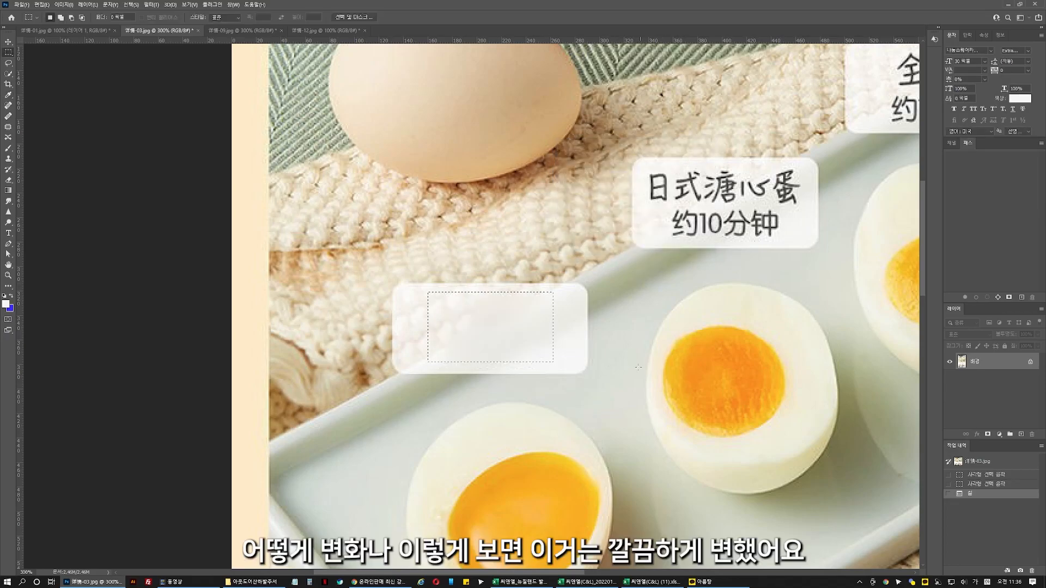
{"action": "key", "text": "ctrl+d"}
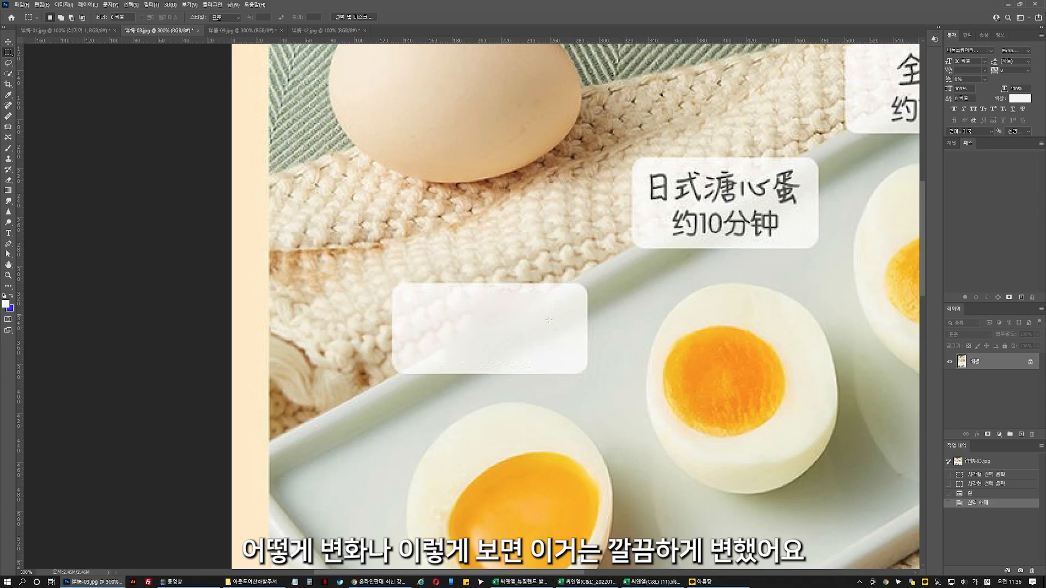
{"action": "left_click_drag", "start_coordinate": [574, 299], "coordinate": [421, 380]}
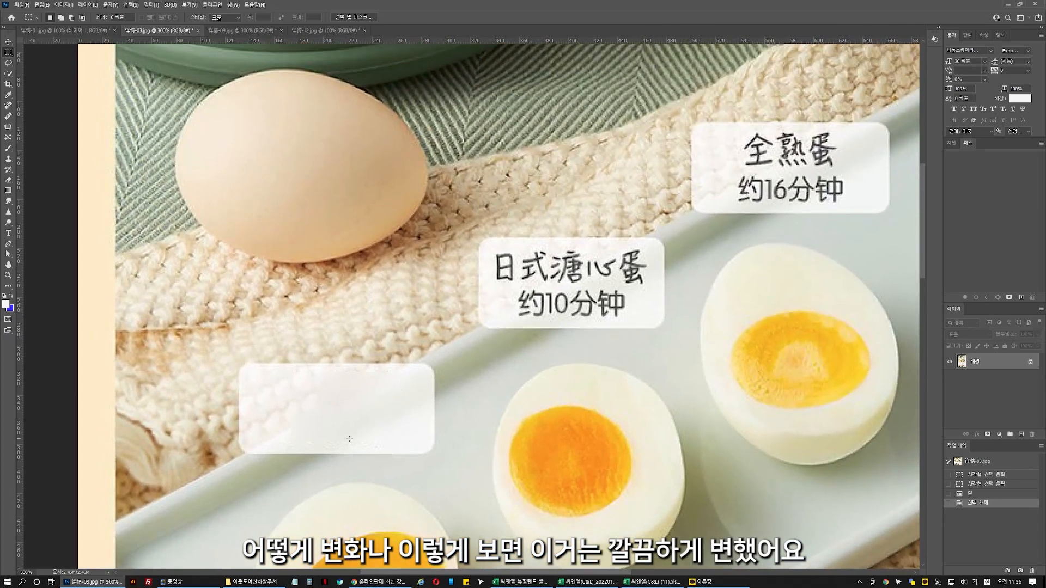
Select the text of the middle 10-minute egg label, trim the selection tightly to the characters, apply a Content-Aware fill, and deselect.
{"action": "double_click", "coordinate": [8, 275]}
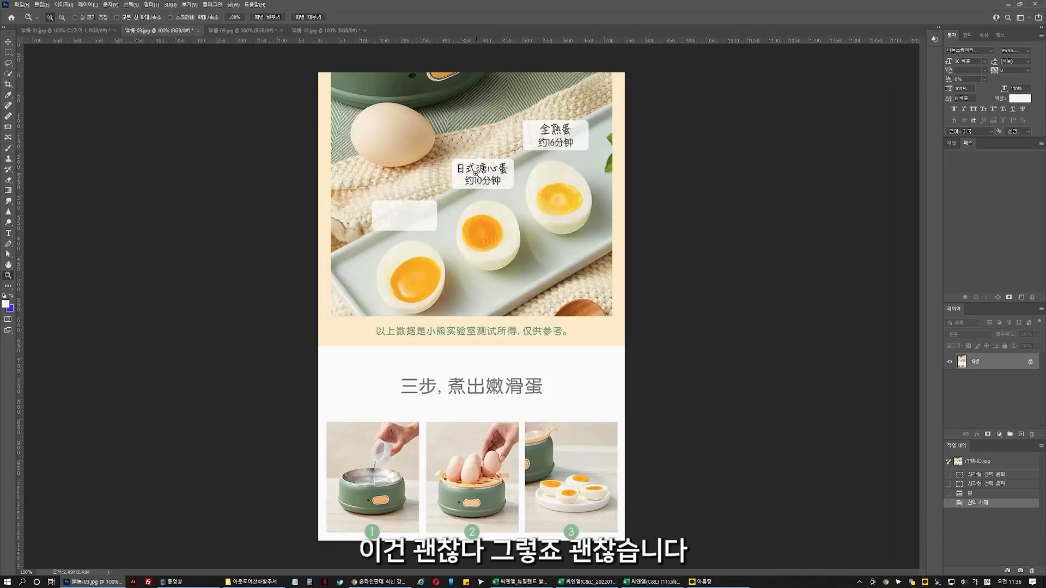
{"action": "left_click", "coordinate": [475, 173]}
{"action": "left_click", "coordinate": [475, 174]}
{"action": "left_click_drag", "start_coordinate": [467, 299], "coordinate": [469, 434]}
{"action": "left_click", "coordinate": [8, 52]}
{"action": "left_click_drag", "start_coordinate": [415, 296], "coordinate": [570, 363]}
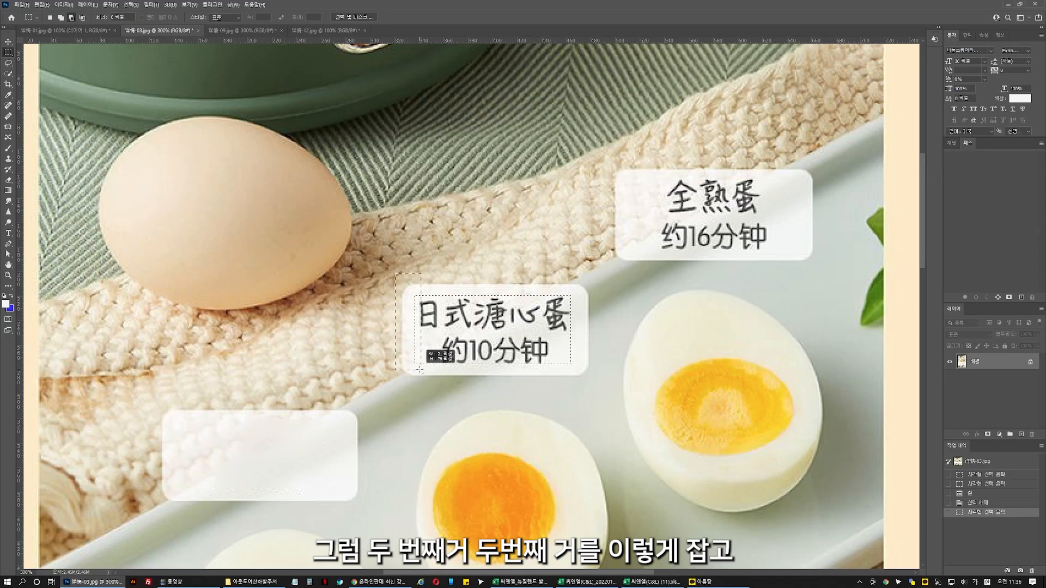
{"action": "left_click_drag", "start_coordinate": [418, 374], "coordinate": [405, 287]}
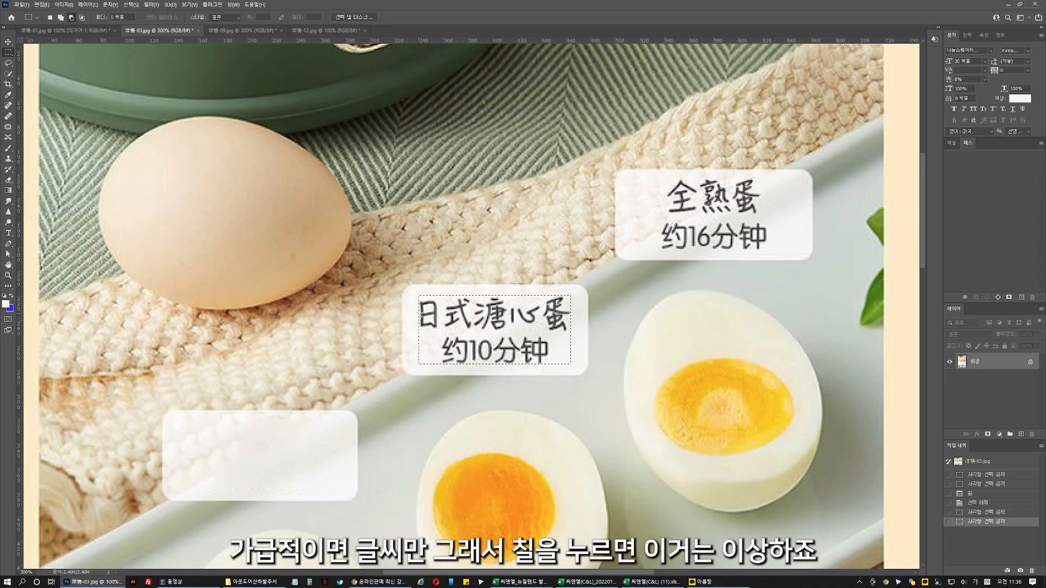
{"action": "right_click", "coordinate": [593, 327]}
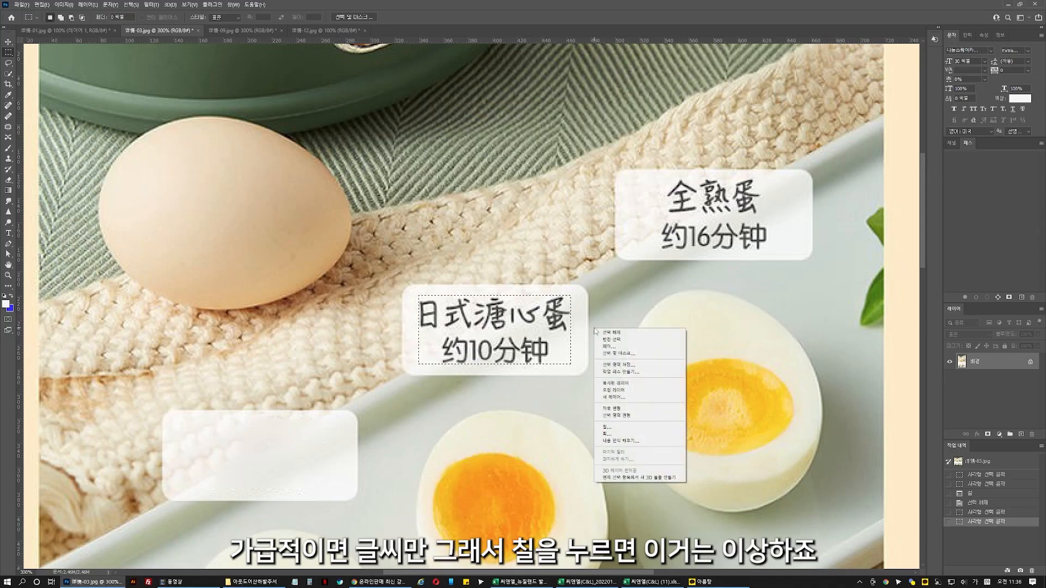
{"action": "left_click", "coordinate": [621, 423]}
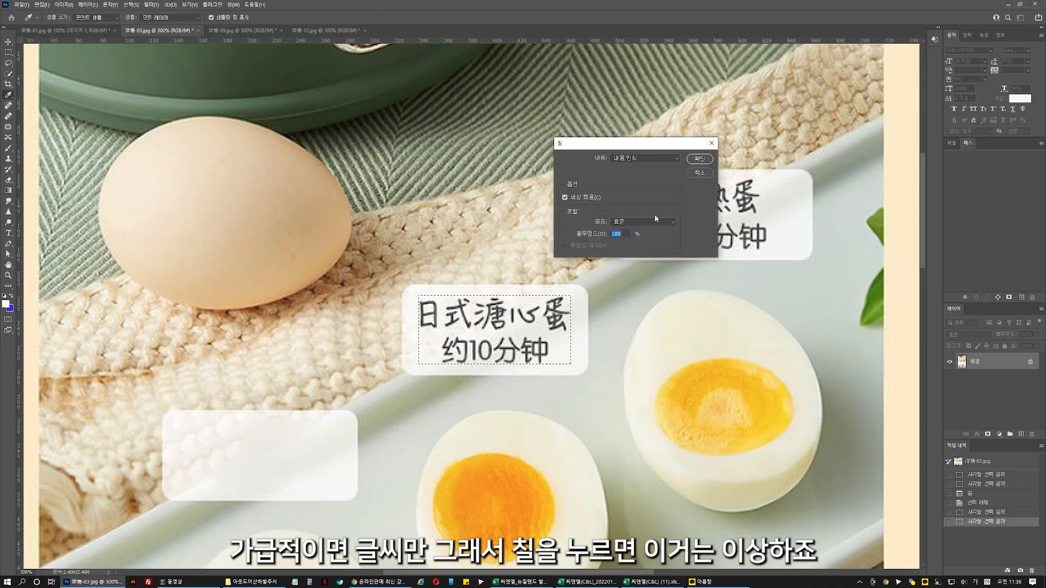
{"action": "left_click", "coordinate": [700, 160]}
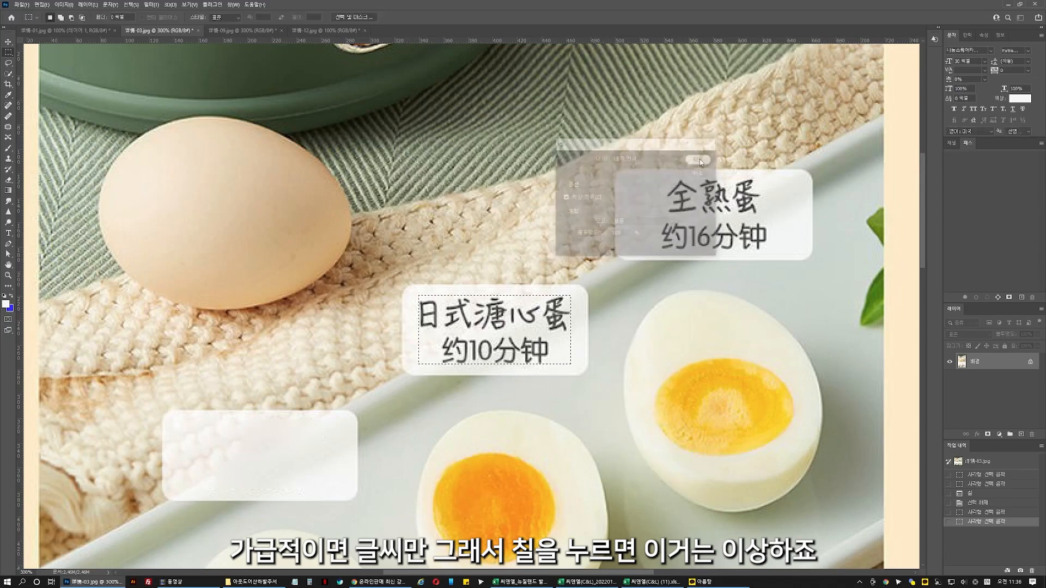
{"action": "key", "text": "ctrl+d"}
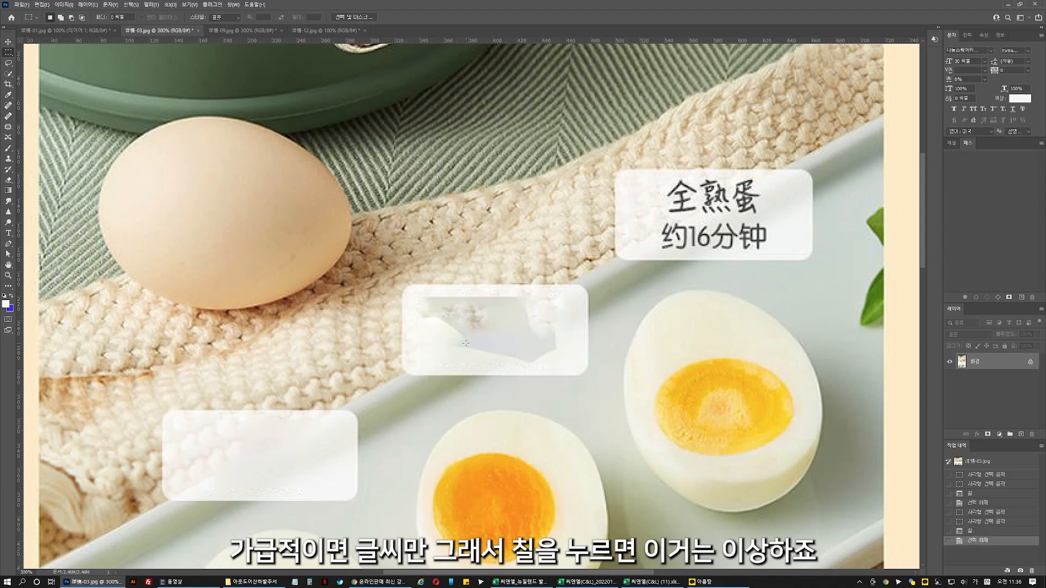
Compare the filled 10-minute label at actual size and at 400% magnification to check the fill quality.
{"action": "double_click", "coordinate": [10, 276]}
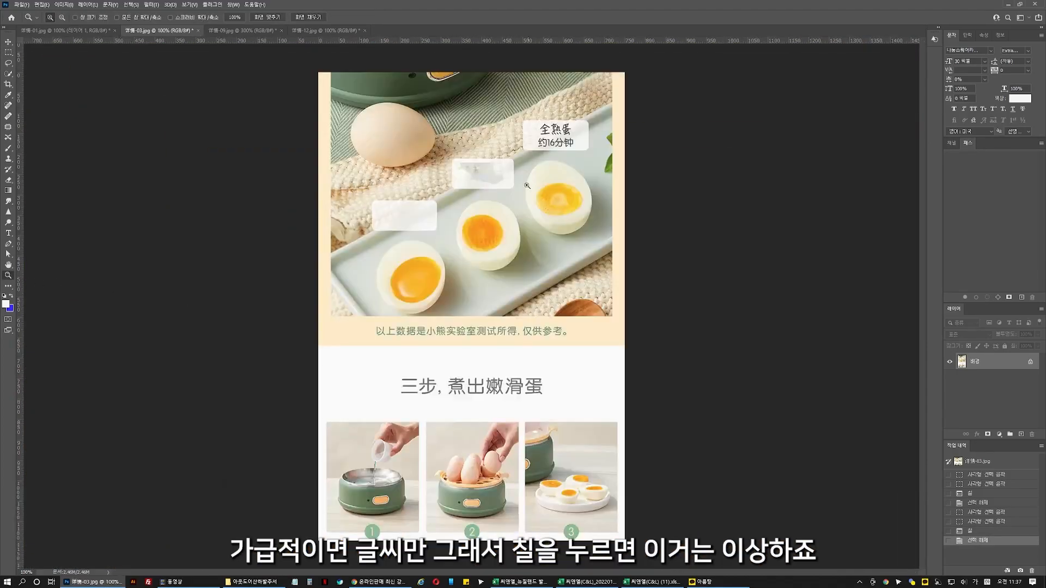
{"action": "left_click", "coordinate": [488, 178]}
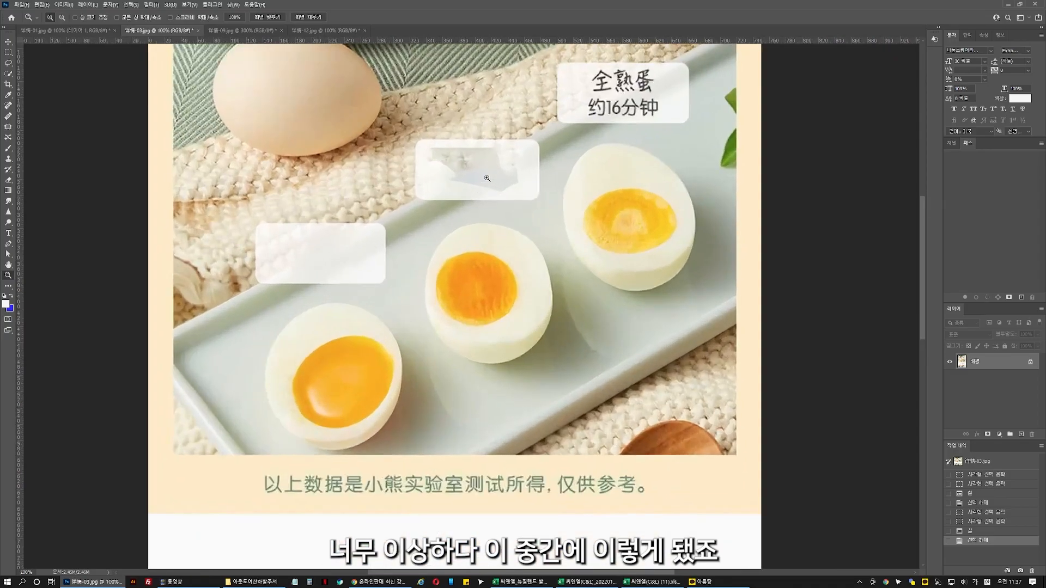
{"action": "left_click", "coordinate": [485, 177]}
{"action": "left_click", "coordinate": [477, 178]}
{"action": "left_click_drag", "start_coordinate": [449, 192], "coordinate": [485, 312]}
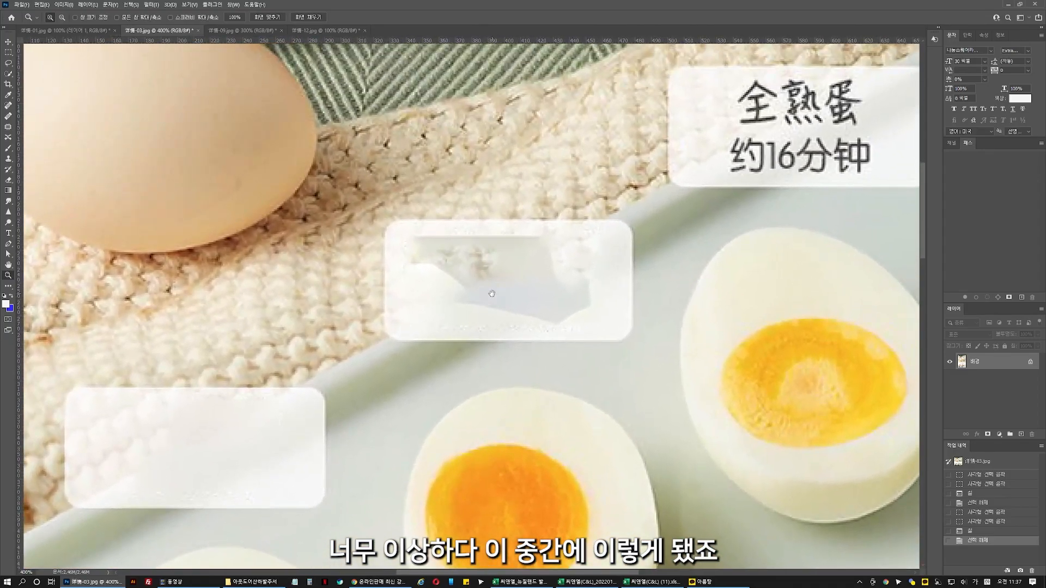
Undo the Content-Aware fill and the deselection on the middle 10-minute egg label.
{"action": "key", "text": "ctrl+z"}
{"action": "key", "text": "ctrl+z"}
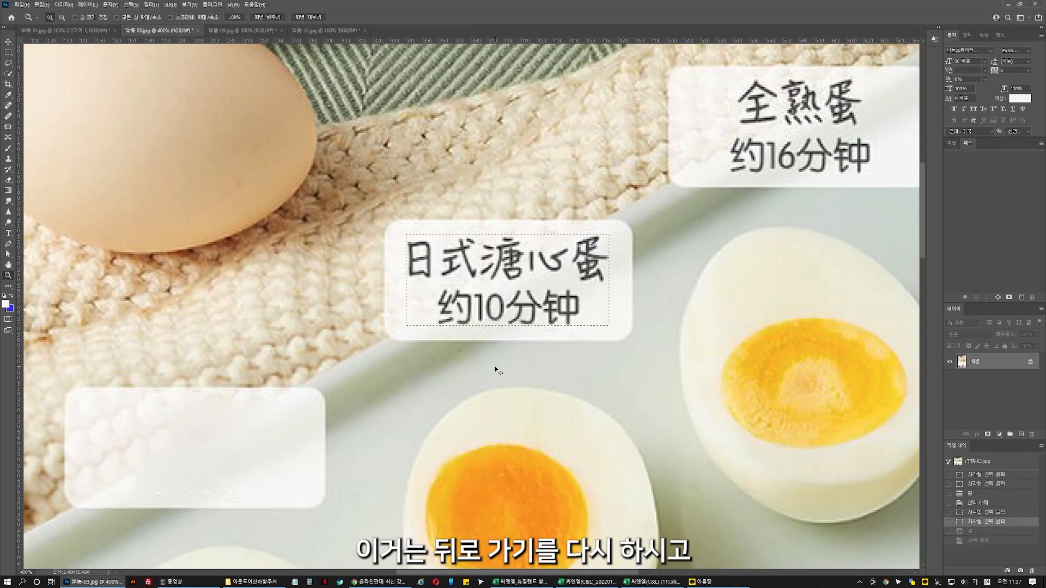
{"action": "left_click_drag", "start_coordinate": [536, 347], "coordinate": [564, 341]}
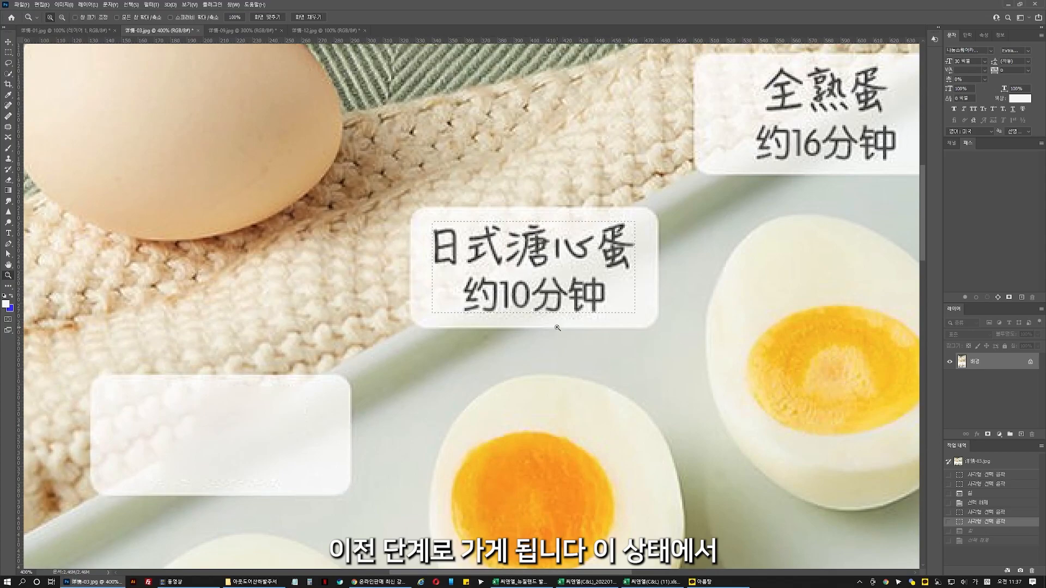
{"action": "key", "text": "v"}
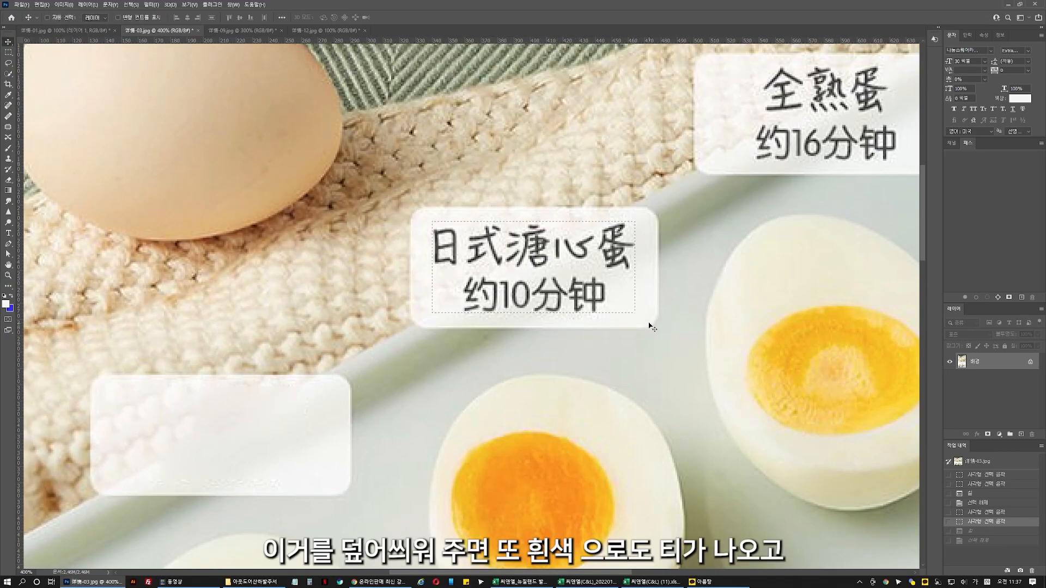
Select the cleaned interior of the 8-minute label, just inside its edges, and copy it onto a new layer.
{"action": "left_click_drag", "start_coordinate": [552, 362], "coordinate": [645, 287]}
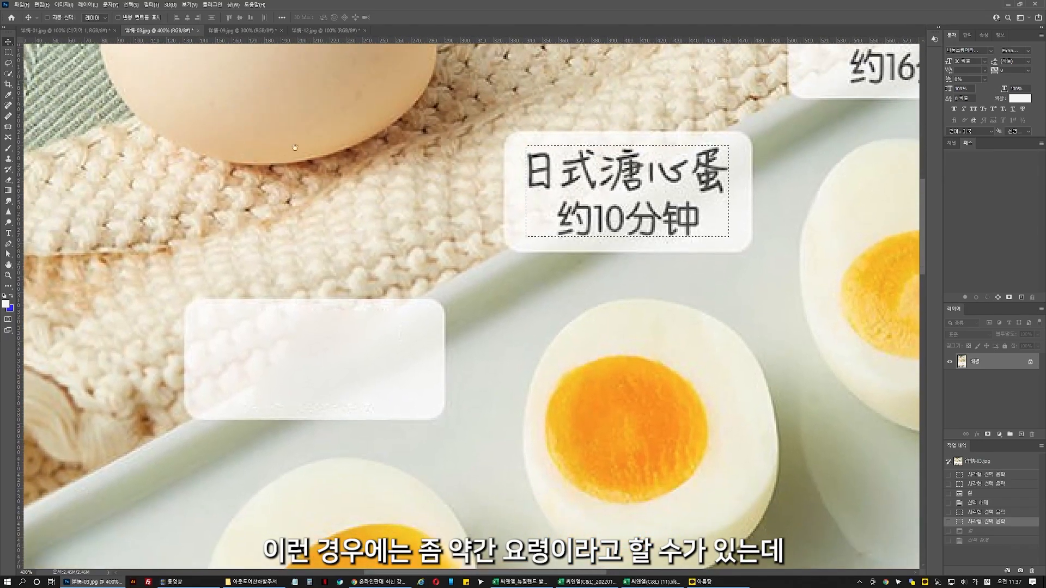
{"action": "key", "text": "m"}
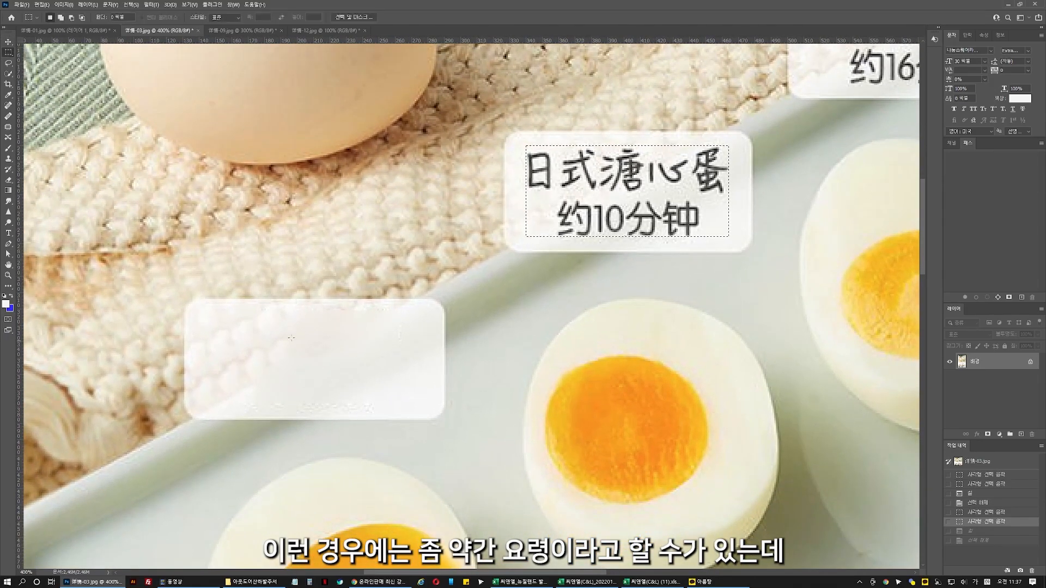
{"action": "left_click", "coordinate": [195, 309]}
{"action": "left_click_drag", "start_coordinate": [194, 309], "coordinate": [414, 408]}
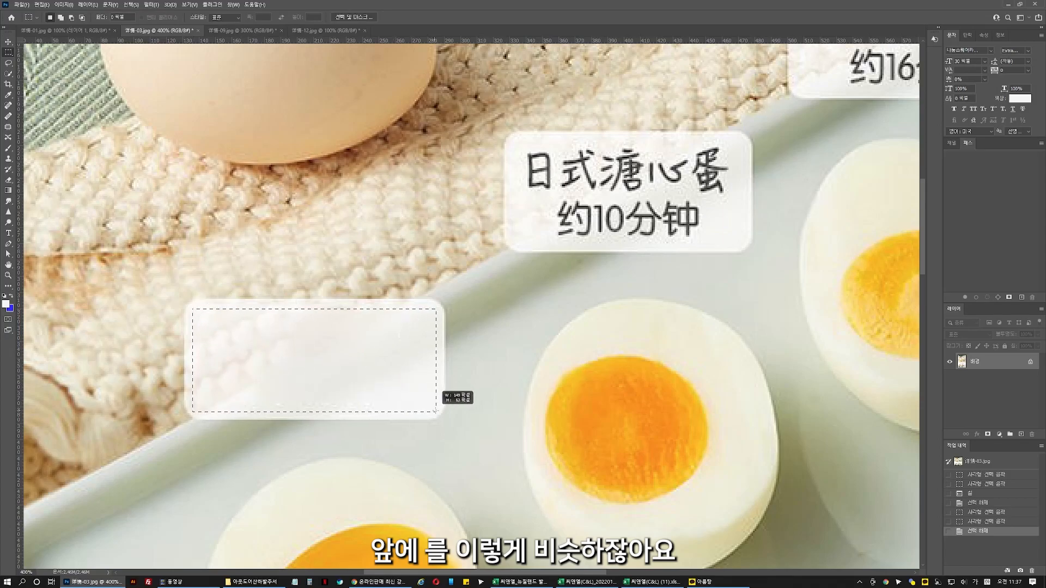
{"action": "left_click_drag", "start_coordinate": [435, 411], "coordinate": [435, 413]}
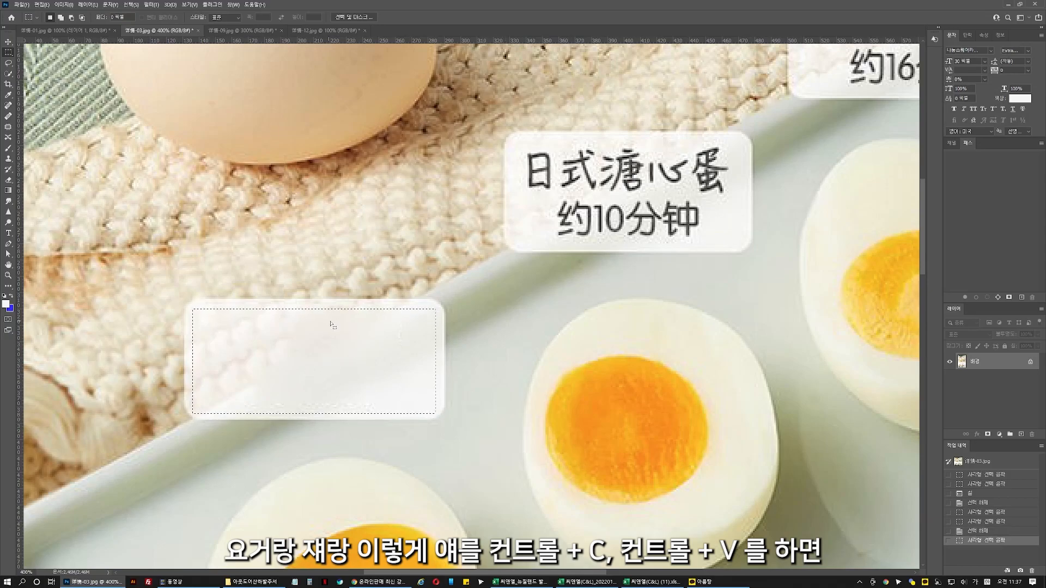
{"action": "left_click", "coordinate": [12, 42]}
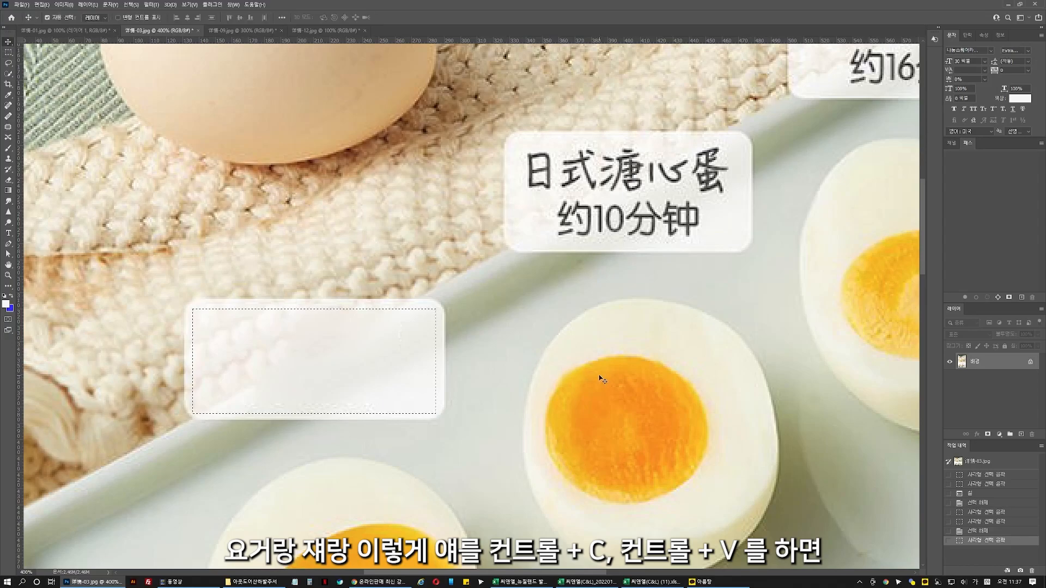
{"action": "key", "text": "ctrl+c"}
{"action": "key", "text": "ctrl+v"}
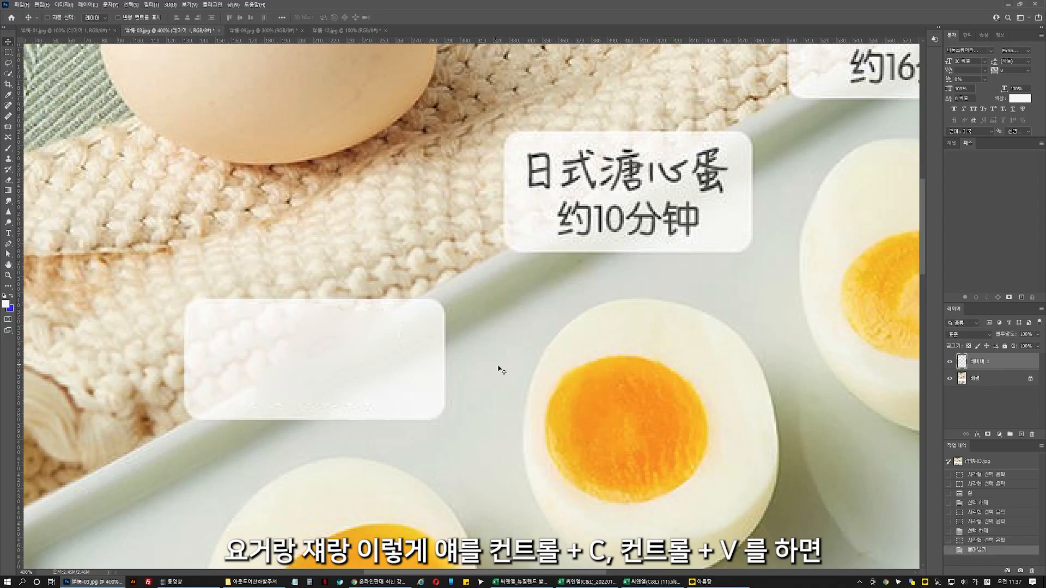
Move the copied patch over the middle 10-minute label so that it covers the Chinese text.
{"action": "left_click_drag", "start_coordinate": [321, 378], "coordinate": [596, 344]}
{"action": "left_click_drag", "start_coordinate": [556, 374], "coordinate": [609, 212]}
{"action": "left_click_drag", "start_coordinate": [724, 224], "coordinate": [670, 351]}
Delete the strip of the patch that sticks out past the right edge of the 10-minute label, and deselect.
{"action": "left_click", "coordinate": [8, 52]}
{"action": "left_click_drag", "start_coordinate": [689, 236], "coordinate": [722, 397]}
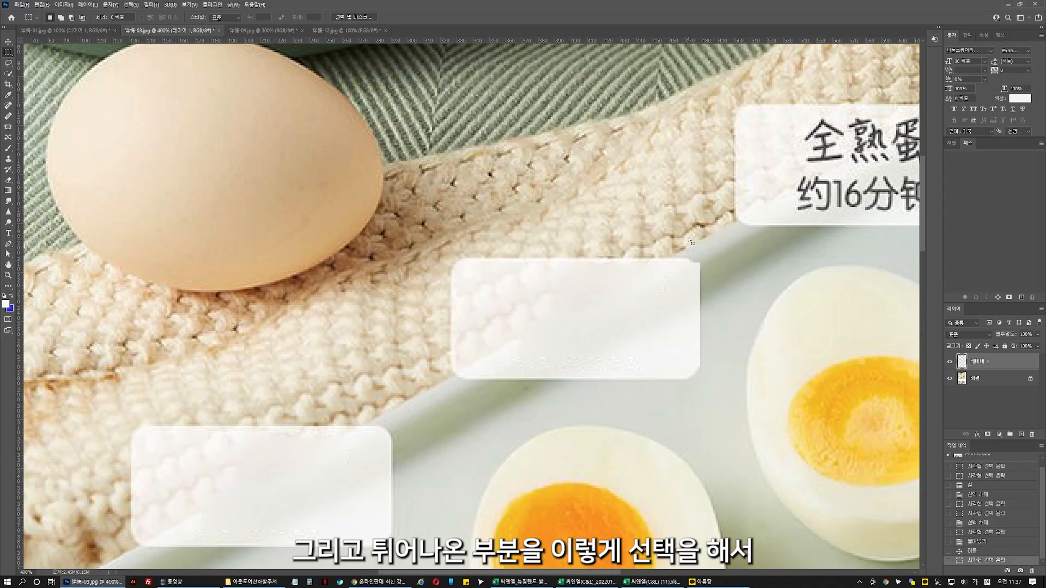
{"action": "key", "text": "Delete"}
{"action": "key", "text": "ctrl+d"}
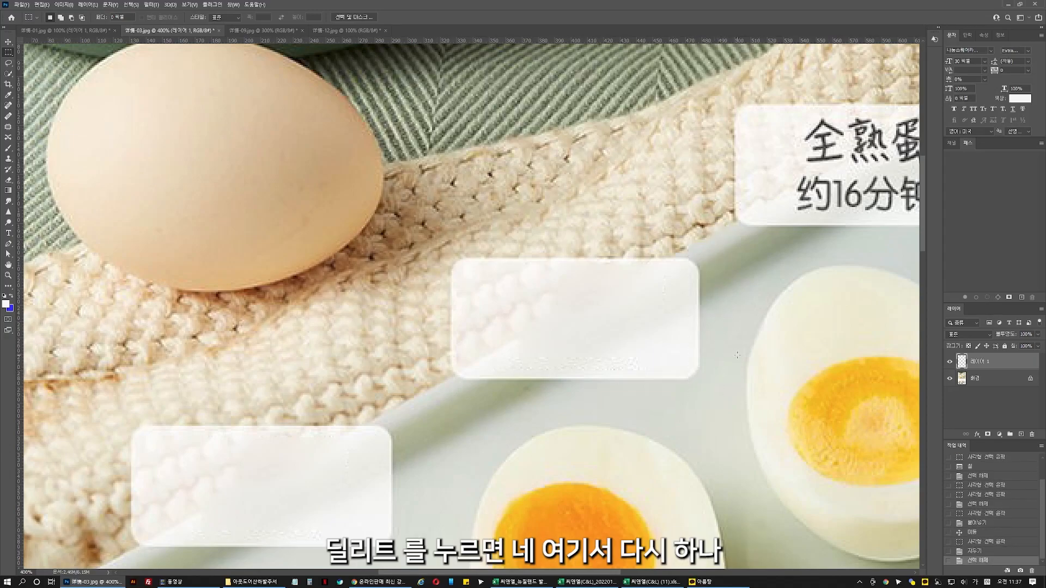
Select the interior of the cleaned 8-minute label again and paste a second copy of it as a new layer.
{"action": "left_click_drag", "start_coordinate": [680, 432], "coordinate": [446, 435]}
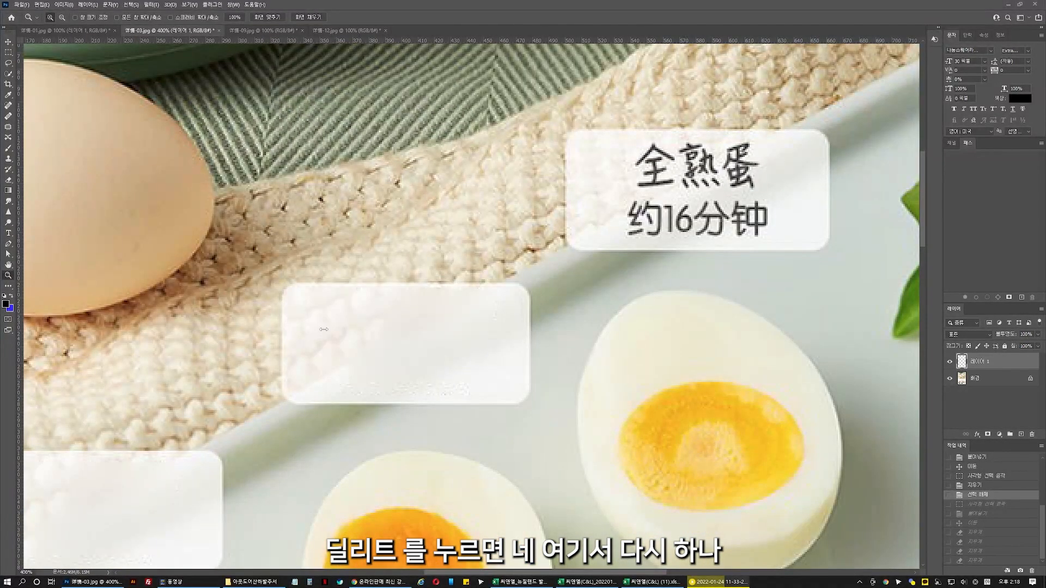
{"action": "left_click_drag", "start_coordinate": [263, 370], "coordinate": [483, 249]}
{"action": "left_click", "coordinate": [8, 52]}
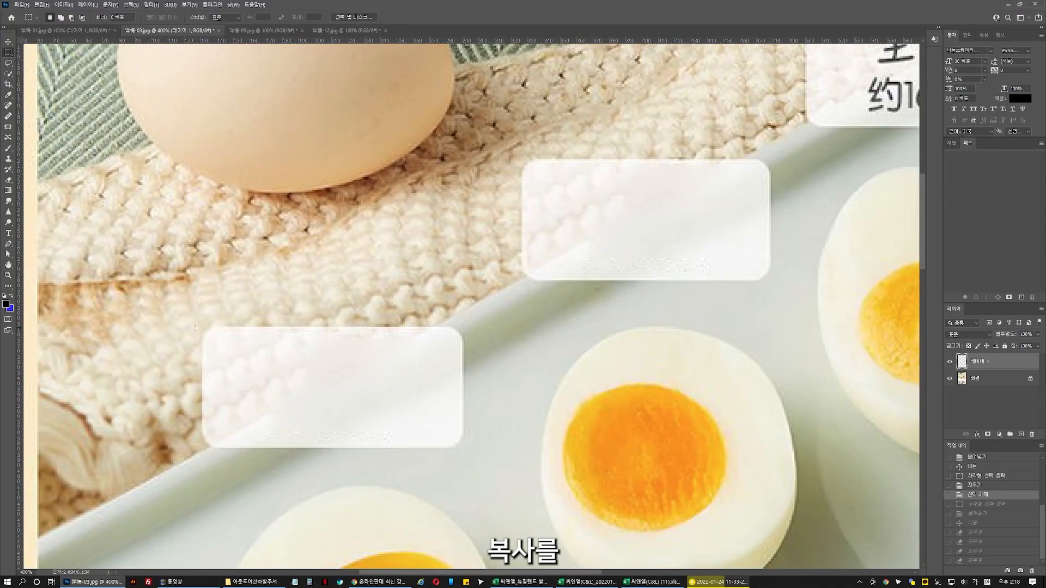
{"action": "left_click_drag", "start_coordinate": [209, 334], "coordinate": [457, 444]}
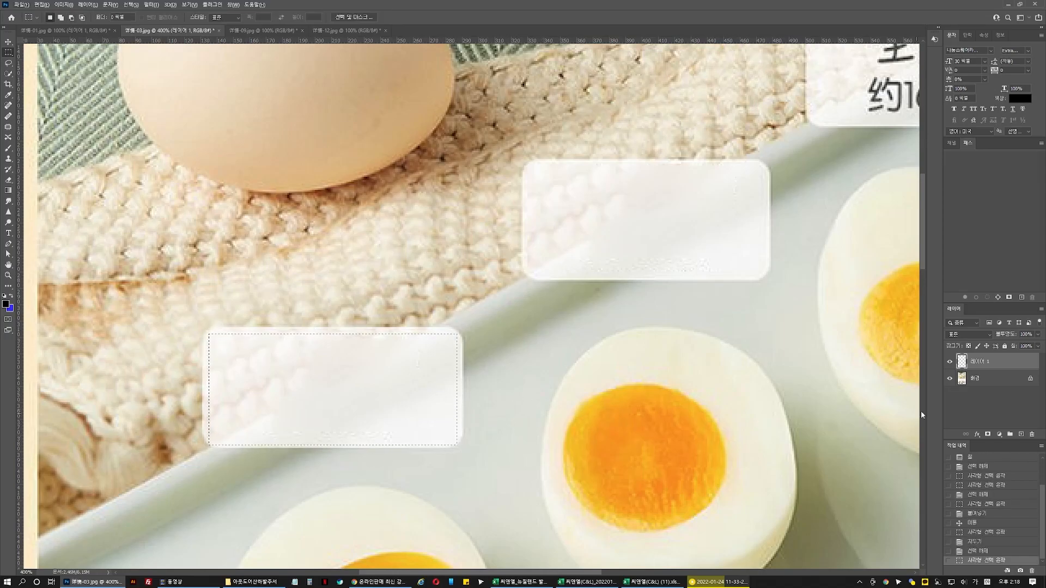
{"action": "key", "text": "ctrl+v"}
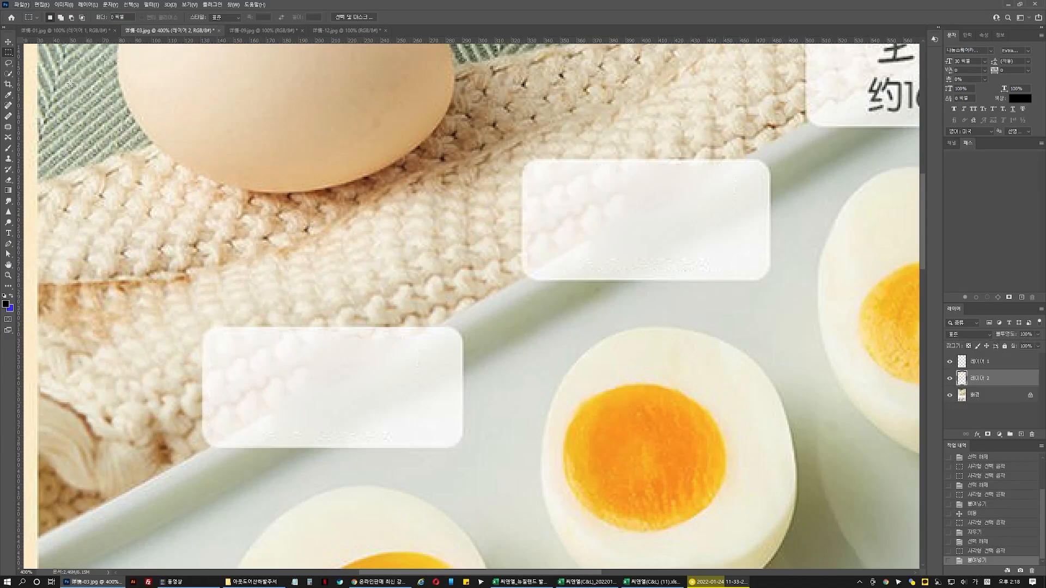
Move the second patch over the 16-minute label so that it covers the text and lines up with the edges.
{"action": "key", "text": "v"}
{"action": "left_click_drag", "start_coordinate": [602, 278], "coordinate": [381, 350]}
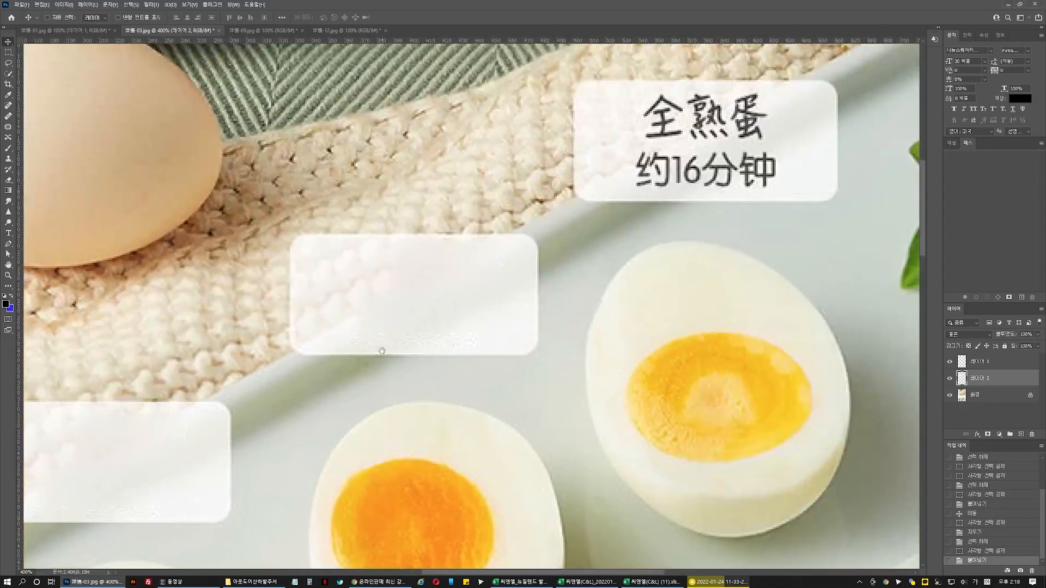
{"action": "left_click_drag", "start_coordinate": [187, 434], "coordinate": [774, 166]}
{"action": "left_click_drag", "start_coordinate": [645, 344], "coordinate": [651, 272]}
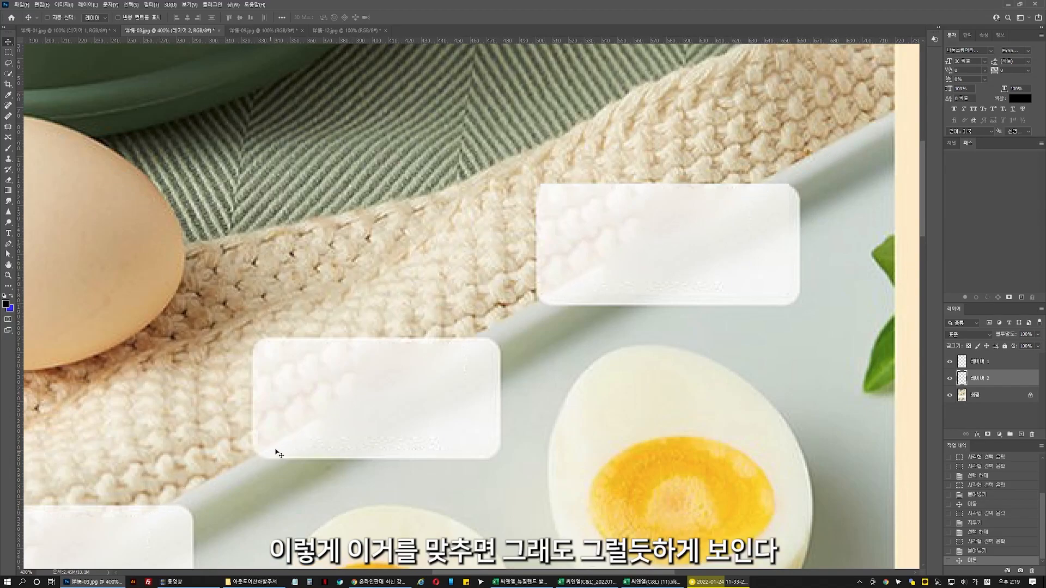
Erase the corners of the patch that protrude beyond the rounded corners of the 16-minute label.
{"action": "left_click_drag", "start_coordinate": [629, 350], "coordinate": [649, 379]}
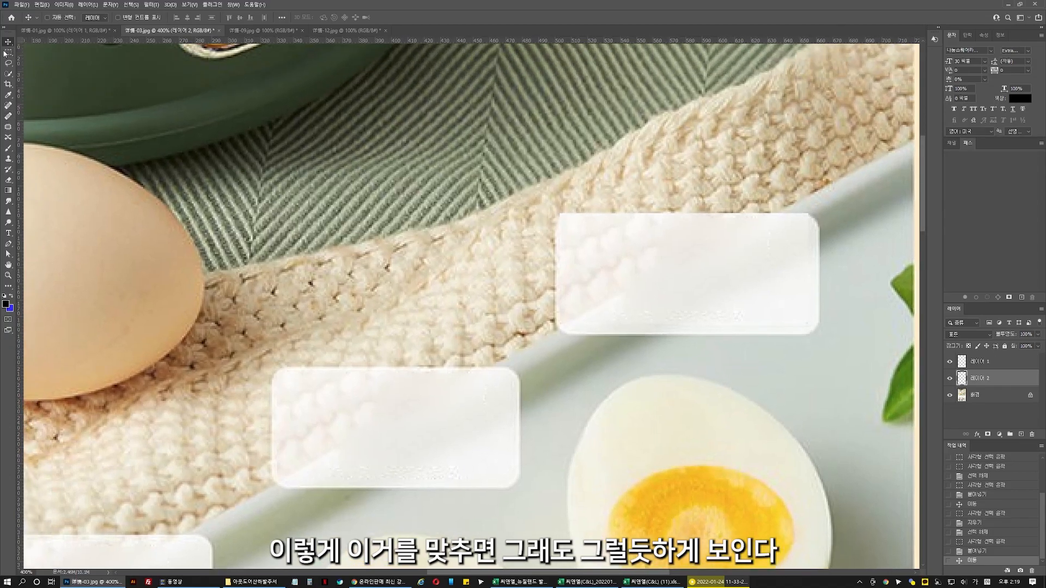
{"action": "left_click", "coordinate": [9, 180]}
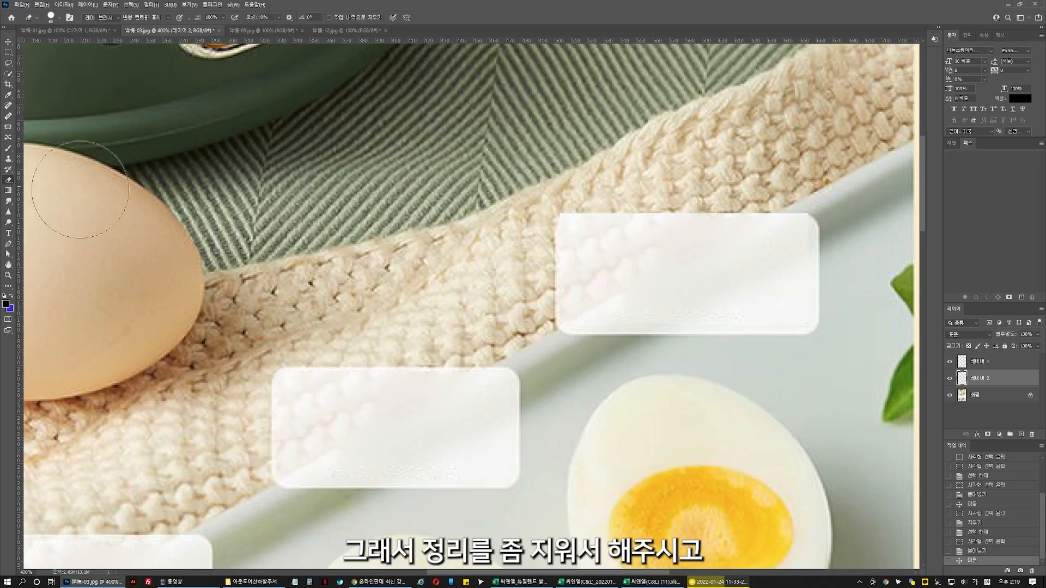
{"action": "left_click", "coordinate": [551, 179]}
{"action": "left_click", "coordinate": [825, 170]}
{"action": "left_click", "coordinate": [833, 368]}
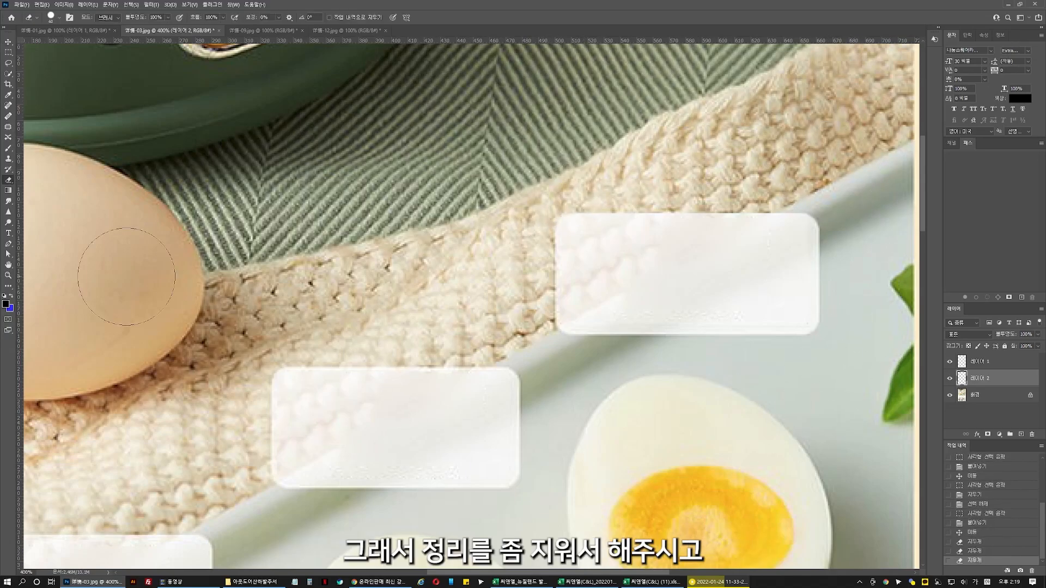
Compare the three cleaned egg labels at actual size and magnified to check how natural the patches look.
{"action": "double_click", "coordinate": [8, 275]}
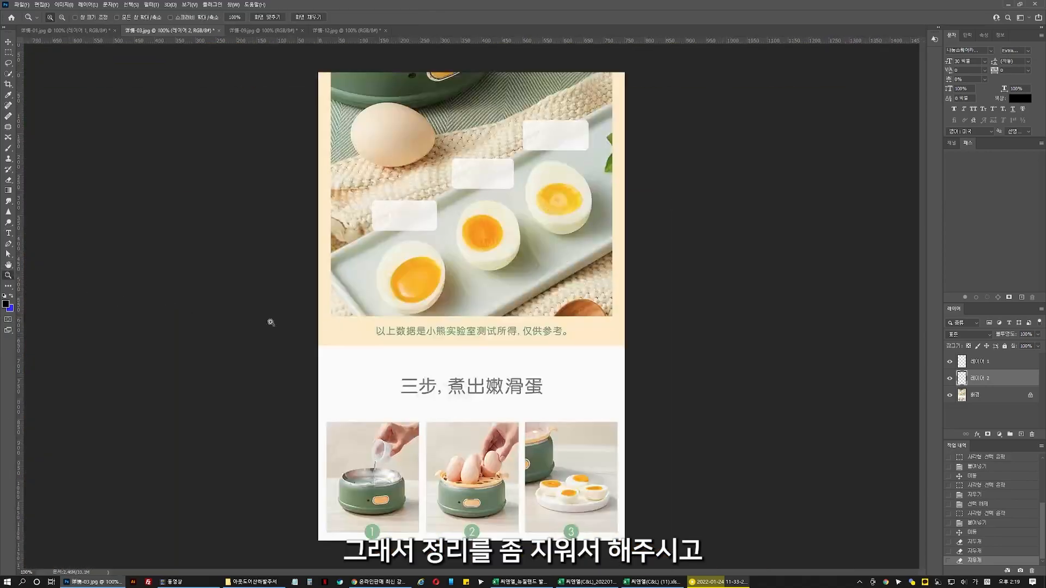
{"action": "left_click", "coordinate": [8, 42]}
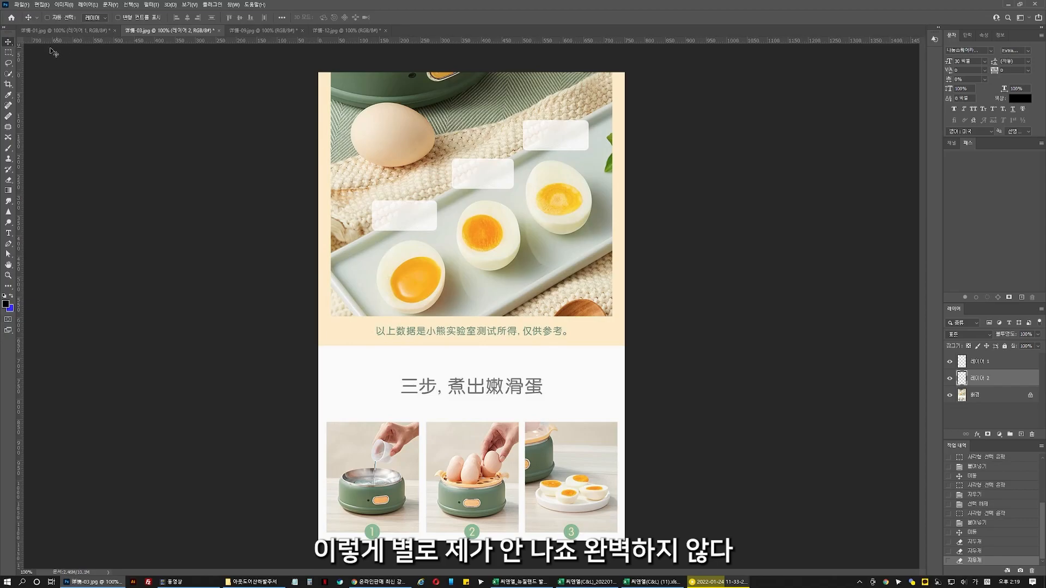
{"action": "left_click", "coordinate": [8, 275]}
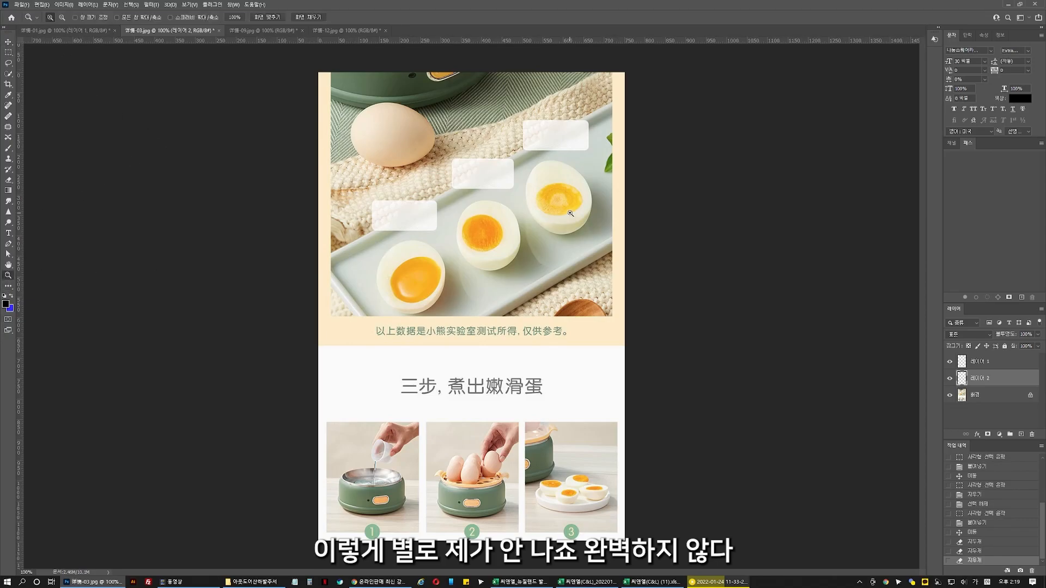
{"action": "left_click", "coordinate": [567, 209]}
{"action": "left_click_drag", "start_coordinate": [491, 158], "coordinate": [671, 283]}
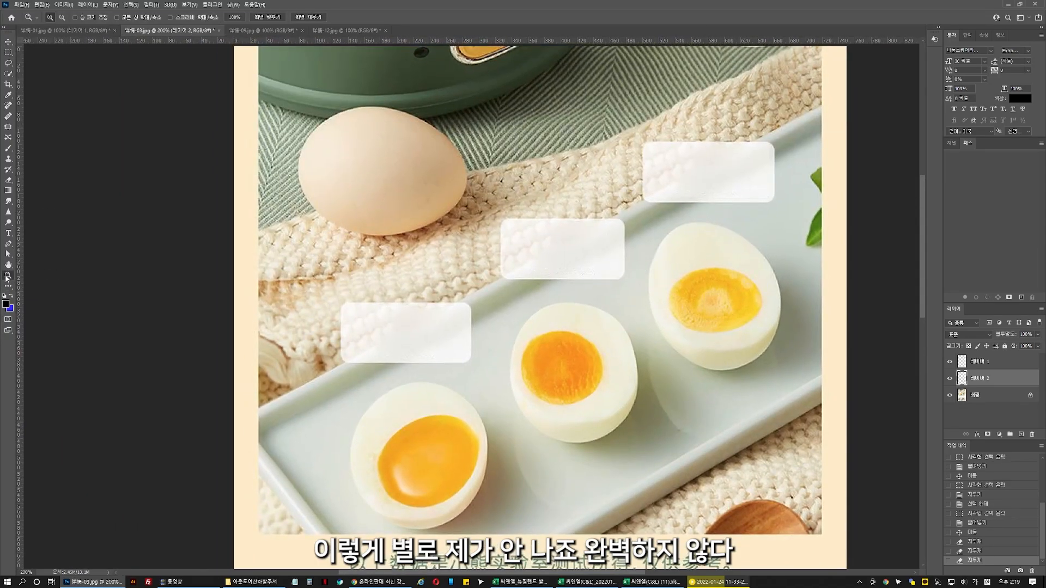
{"action": "left_click", "coordinate": [651, 216]}
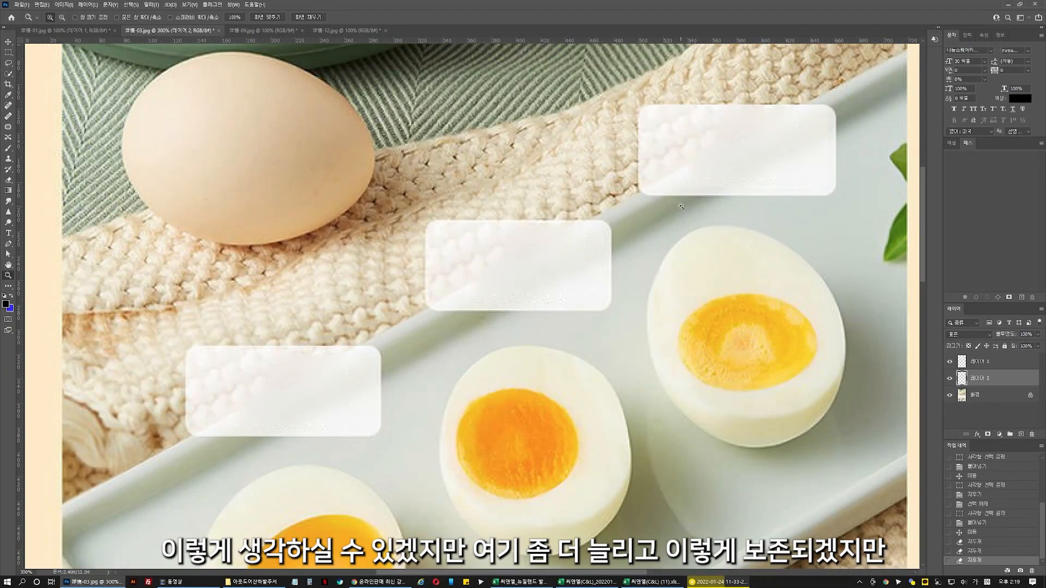
{"action": "double_click", "coordinate": [8, 275]}
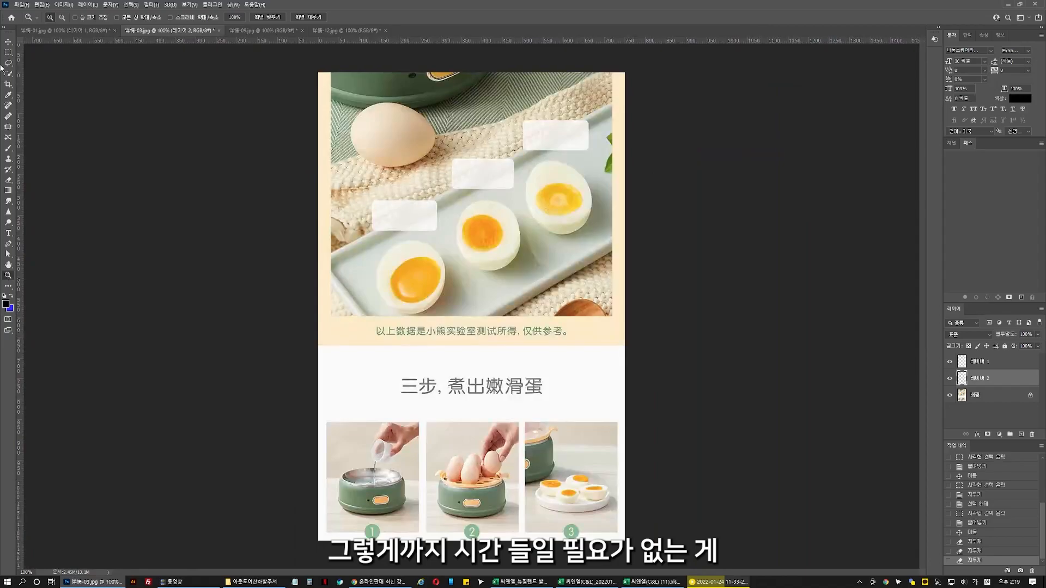
Add a text layer reading "연숙 7분" near the lower edge of the egg photo.
{"action": "left_click", "coordinate": [8, 45]}
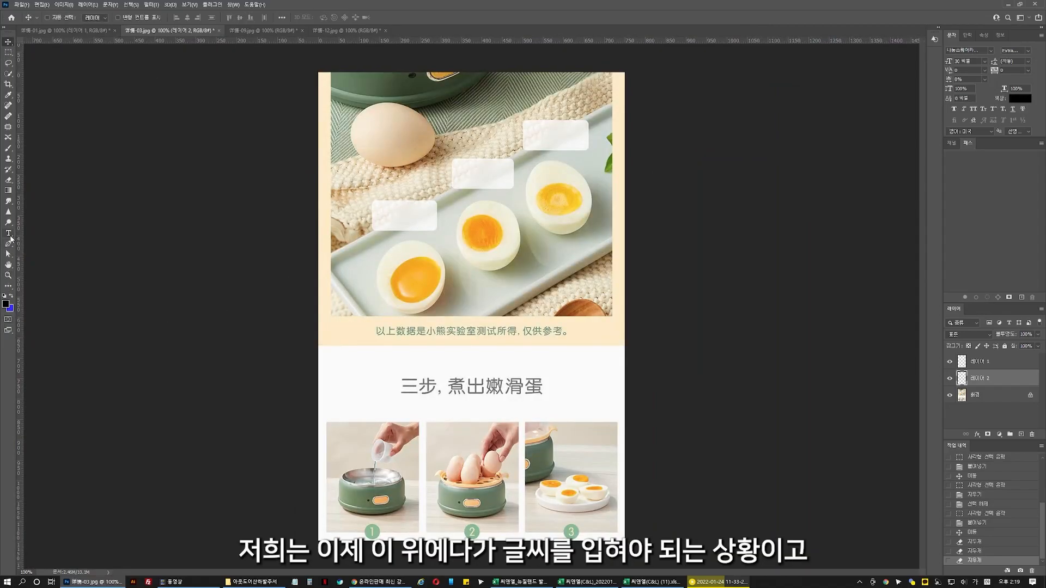
{"action": "key", "text": "t"}
{"action": "left_click", "coordinate": [338, 315]}
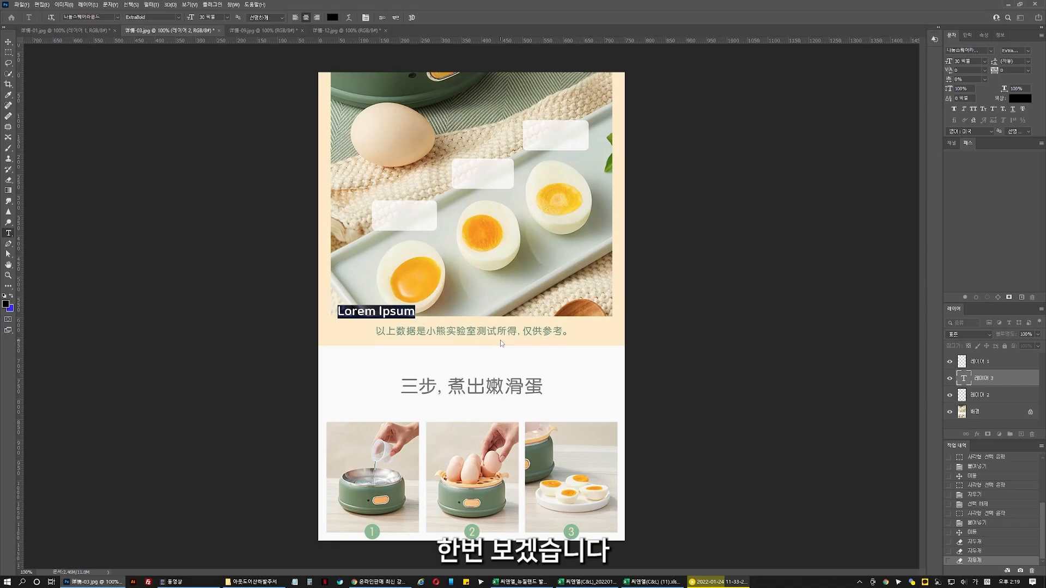
{"action": "type", "text": "연"}
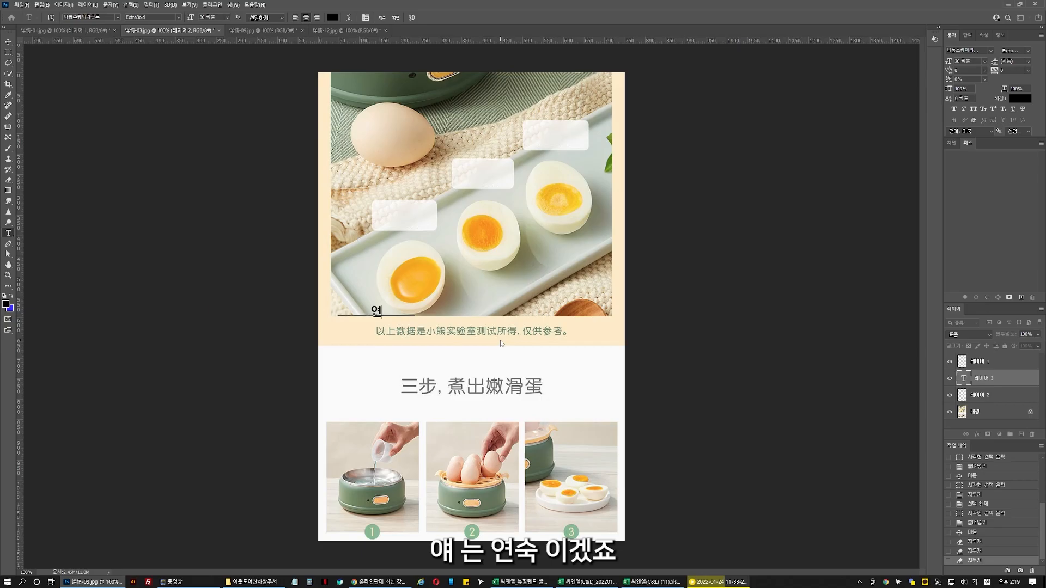
{"action": "type", "text": "수ㄱ 7ㅂ"}
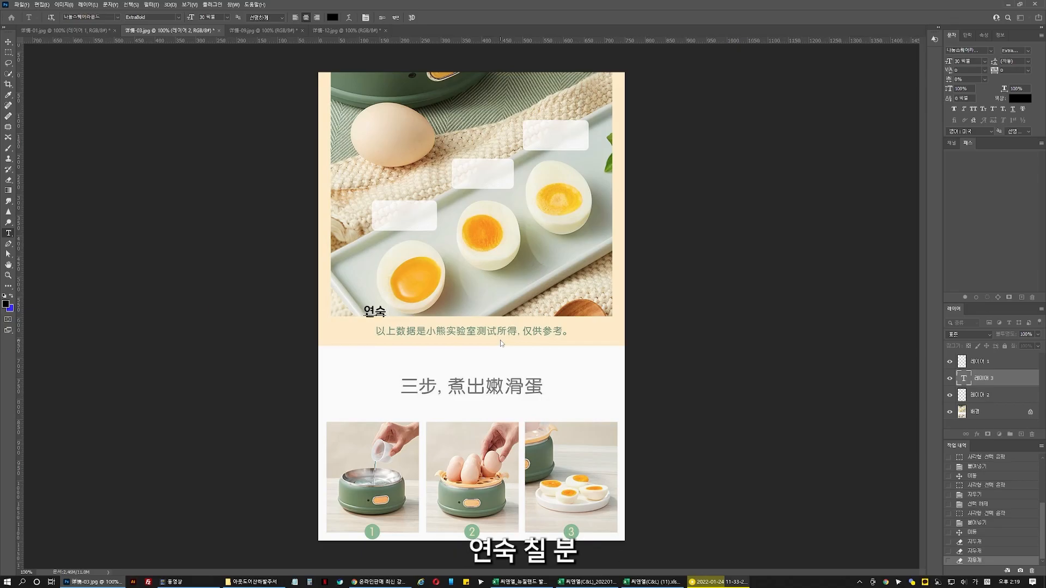
{"action": "type", "text": "ㅜㄴ"}
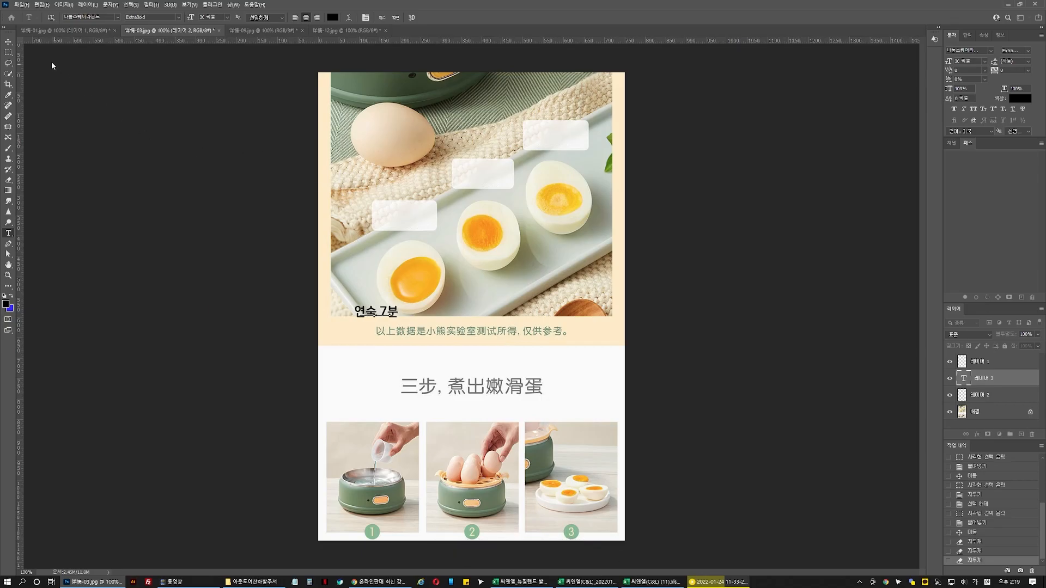
Centre the "연숙 7분" text on the lowest egg label and raise its layer above the patch layers.
{"action": "left_click", "coordinate": [9, 42]}
{"action": "left_click_drag", "start_coordinate": [402, 317], "coordinate": [426, 229]}
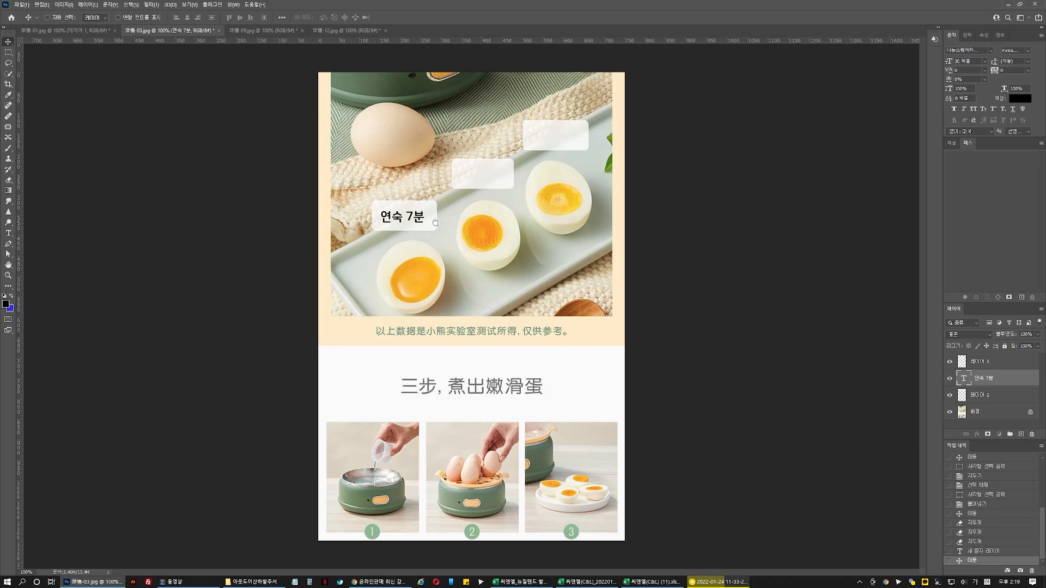
{"action": "key", "text": "ctrl+bracketright"}
{"action": "left_click_drag", "start_coordinate": [425, 223], "coordinate": [426, 224]}
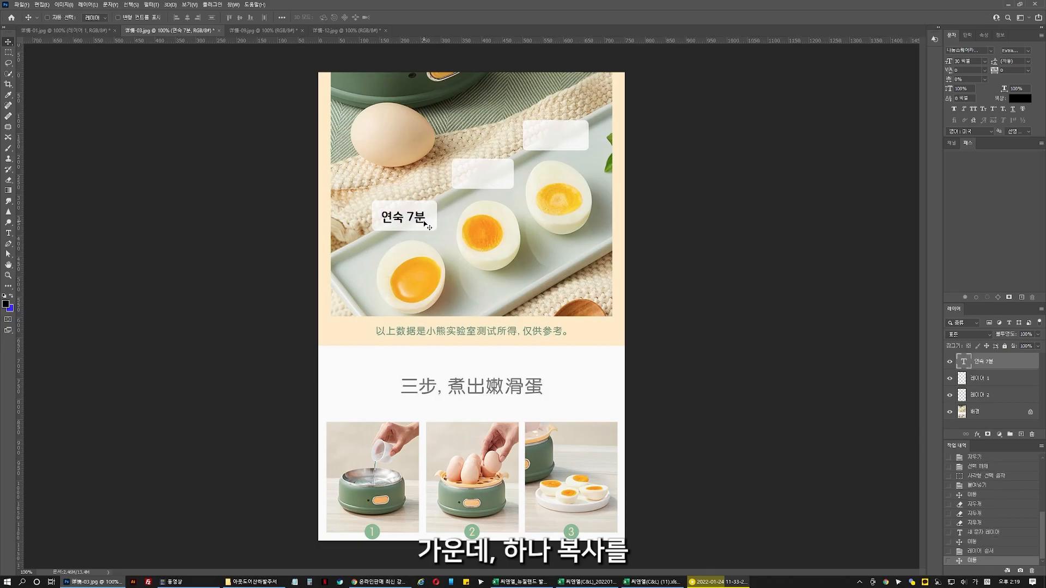
{"action": "key", "text": "Up"}
{"action": "key", "text": "Up"}
Duplicate the "연숙 7분" text onto the middle egg label and nudge the copy into its centre.
{"action": "left_click_drag", "start_coordinate": [428, 221], "coordinate": [507, 177]}
{"action": "key", "text": "Down"}
{"action": "key", "text": "Down"}
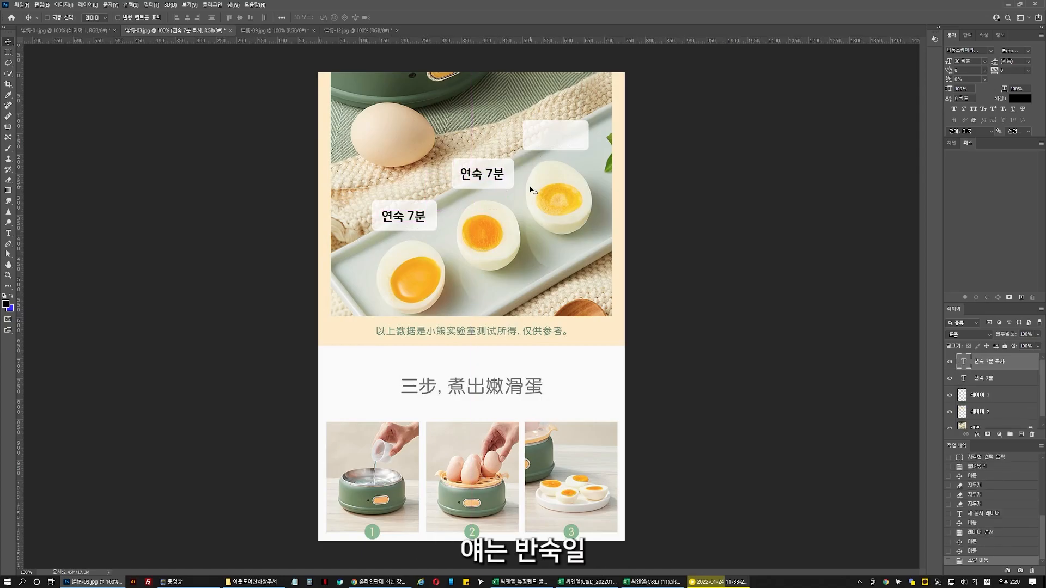
Change the middle egg label's text to "반숙 10분".
{"action": "left_click", "coordinate": [8, 233]}
{"action": "mouse_move", "coordinate": [471, 173]}
{"action": "left_mouse_down"}
{"action": "mouse_move", "coordinate": [458, 173]}
{"action": "mouse_move", "coordinate": [486, 175]}
{"action": "left_mouse_up"}
{"action": "type", "text": "반숙 "}
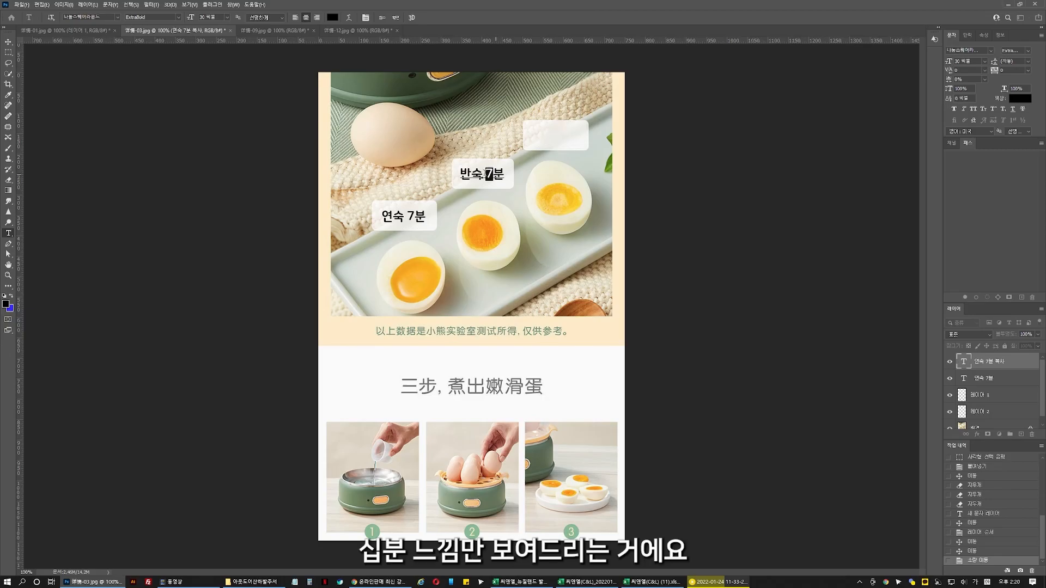
{"action": "type", "text": "10"}
{"action": "key", "text": "ctrl+Return"}
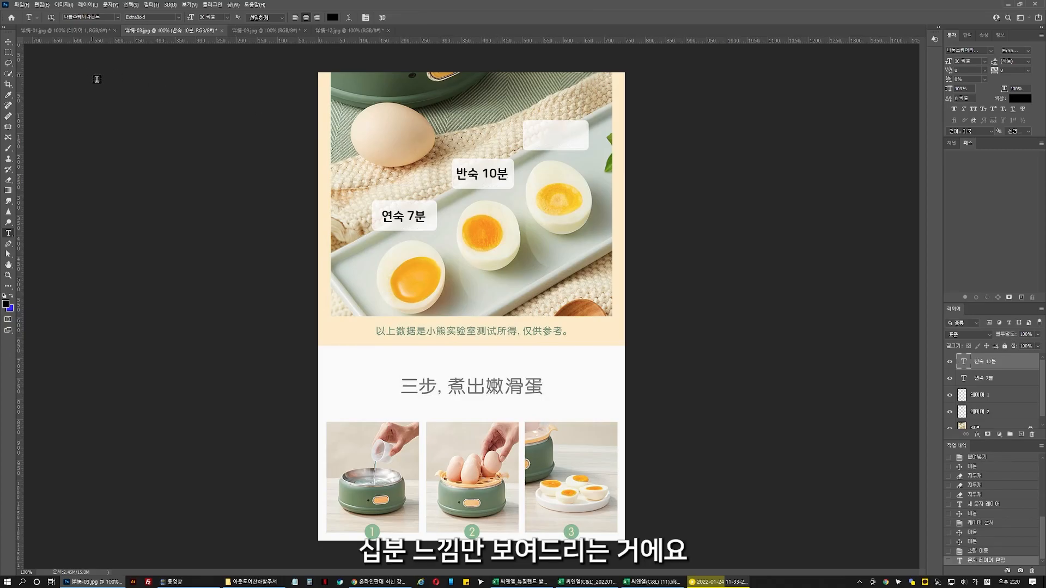
Duplicate the "반숙 10분" text onto the uppermost egg label and nudge the copy into its centre.
{"action": "key", "text": "v"}
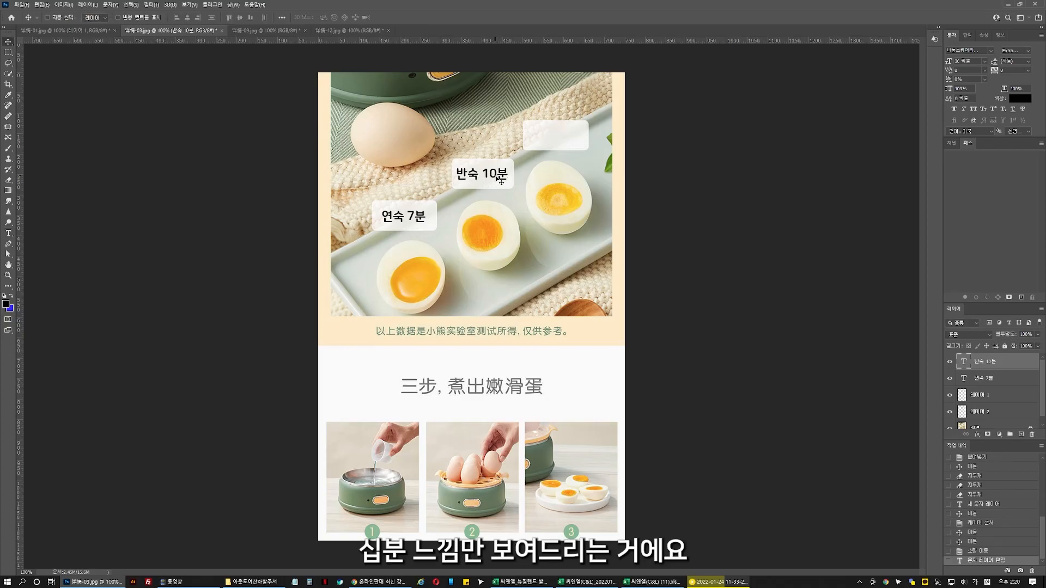
{"action": "left_click_drag", "start_coordinate": [505, 176], "coordinate": [577, 136]}
{"action": "key", "text": "Down"}
{"action": "key", "text": "Down"}
{"action": "key", "text": "Down"}
{"action": "key", "text": "Right"}
{"action": "key", "text": "Right"}
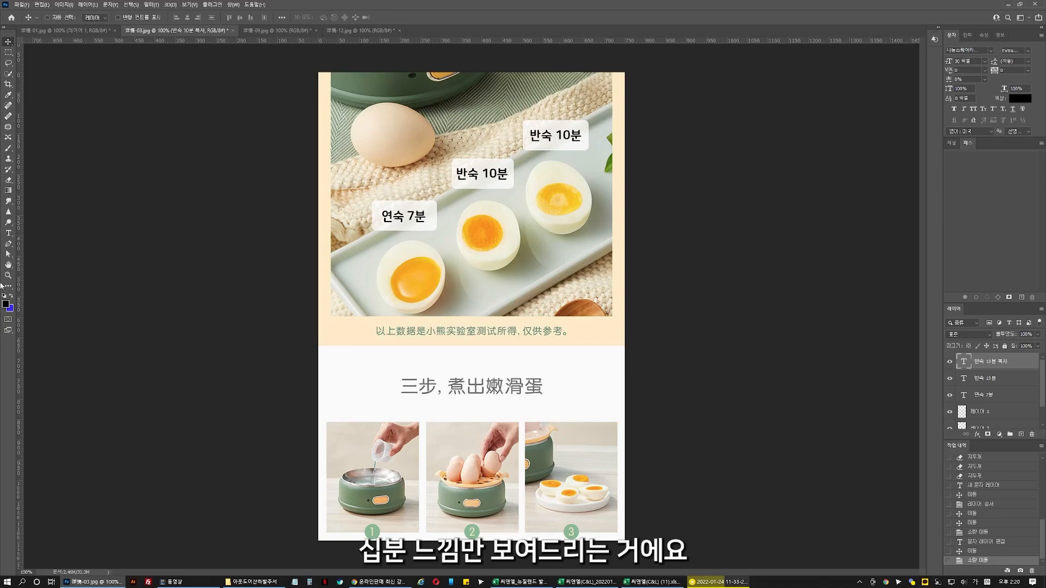
Change the uppermost egg label's text to "완숙 14분".
{"action": "left_click", "coordinate": [8, 233]}
{"action": "left_click", "coordinate": [523, 136]}
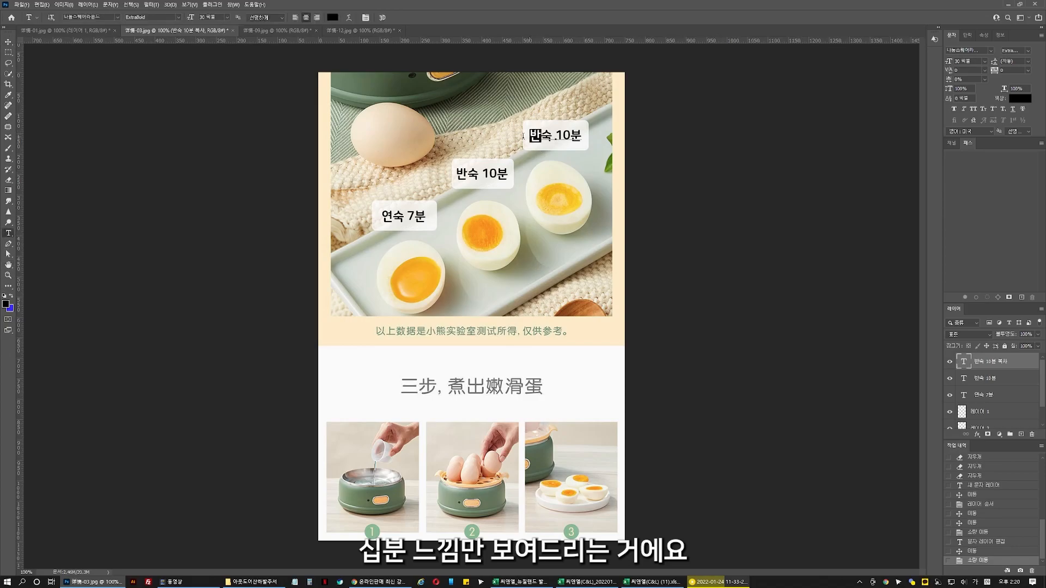
{"action": "type", "text": "완"}
{"action": "key", "text": "ctrl+Return"}
{"action": "left_click_drag", "start_coordinate": [571, 136], "coordinate": [564, 136]}
{"action": "type", "text": "4"}
{"action": "key", "text": "ctrl+Return"}
{"action": "left_click", "coordinate": [8, 43]}
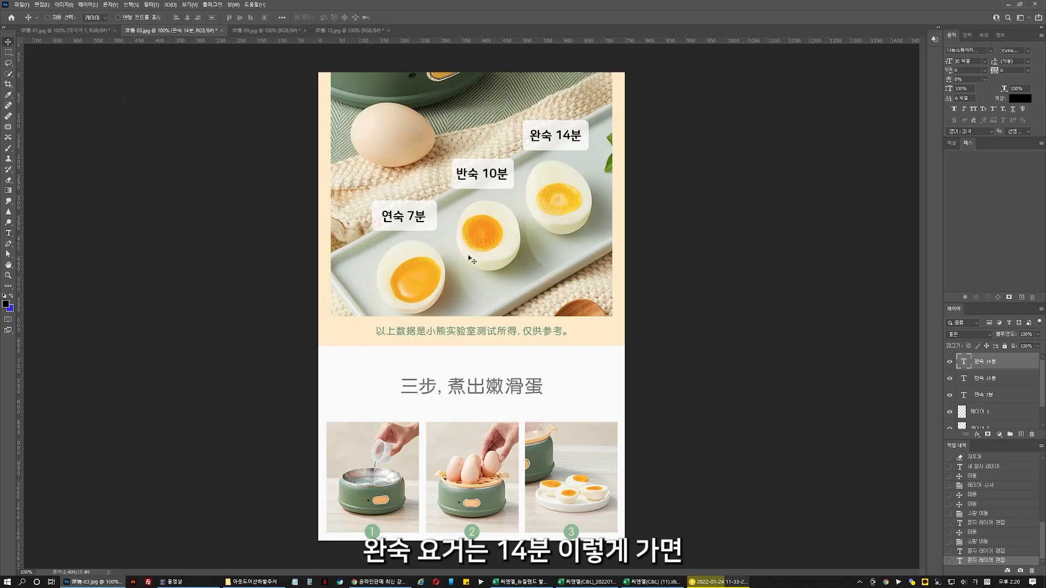
Switch to the 09.jpg document and examine up close how the Chinese captions overlap the plain backdrop and green cloth.
{"action": "left_click", "coordinate": [11, 278]}
{"action": "left_click", "coordinate": [8, 42]}
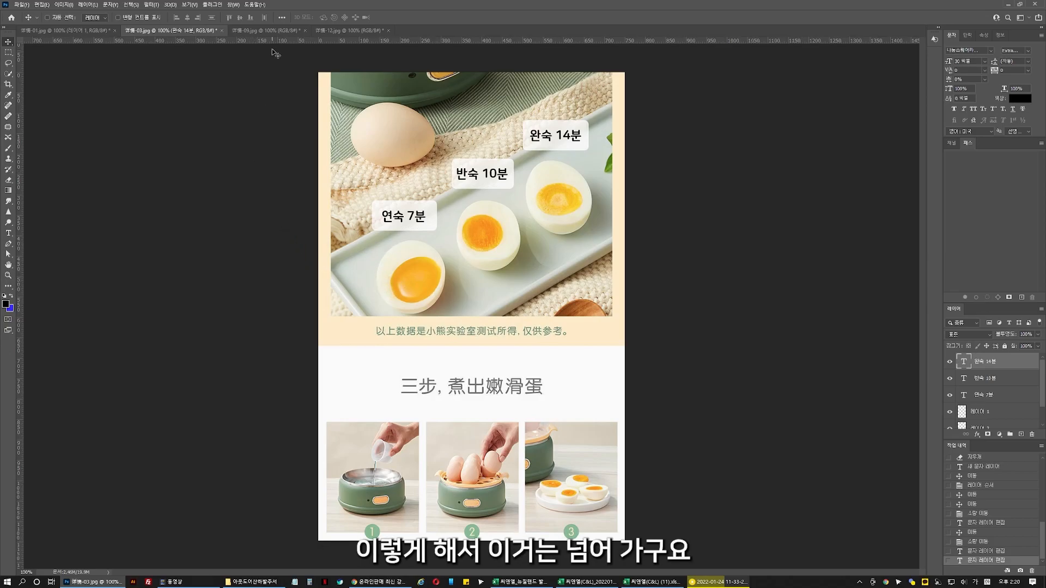
{"action": "left_click", "coordinate": [273, 31]}
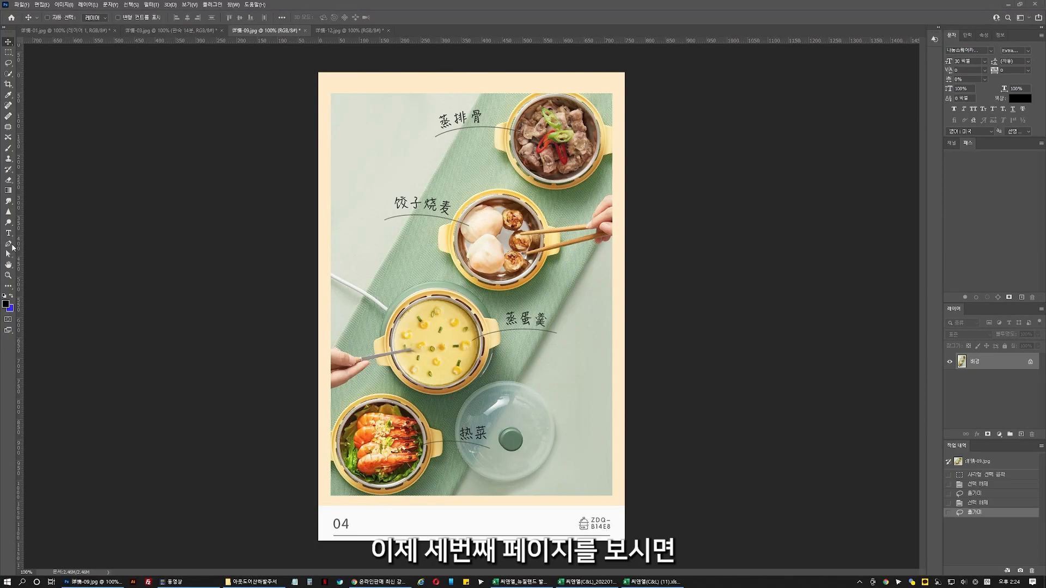
{"action": "left_click", "coordinate": [9, 276]}
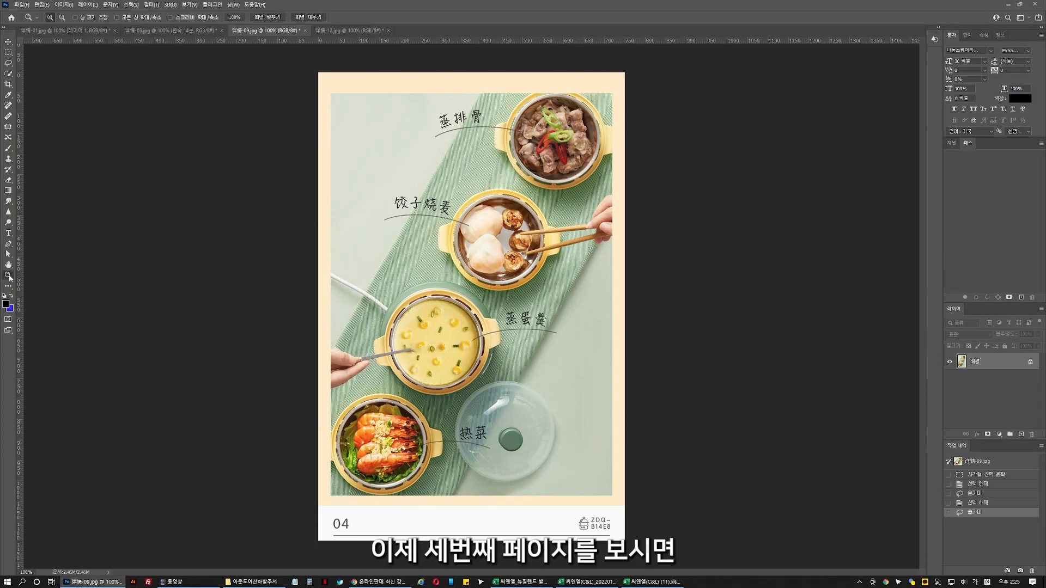
{"action": "left_click", "coordinate": [456, 82]}
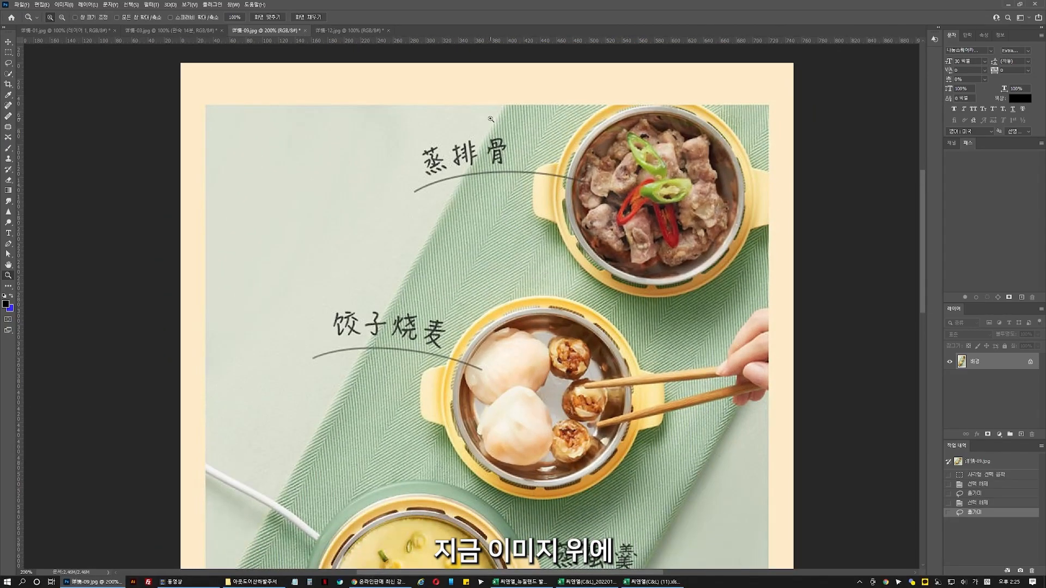
{"action": "left_click", "coordinate": [11, 43]}
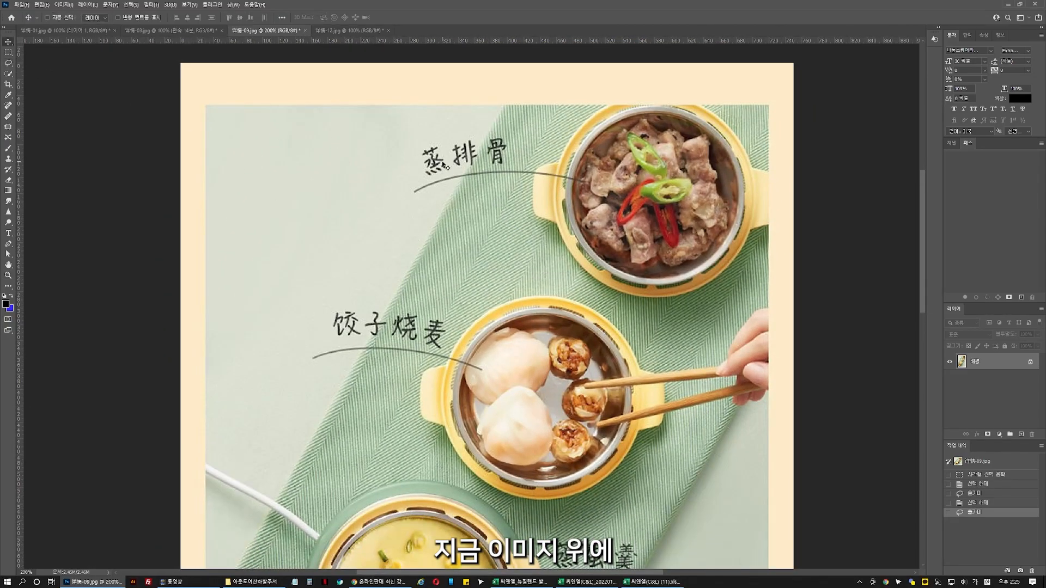
{"action": "scroll", "coordinate": [383, 344], "scroll_direction": "down", "scroll_amount": 5}
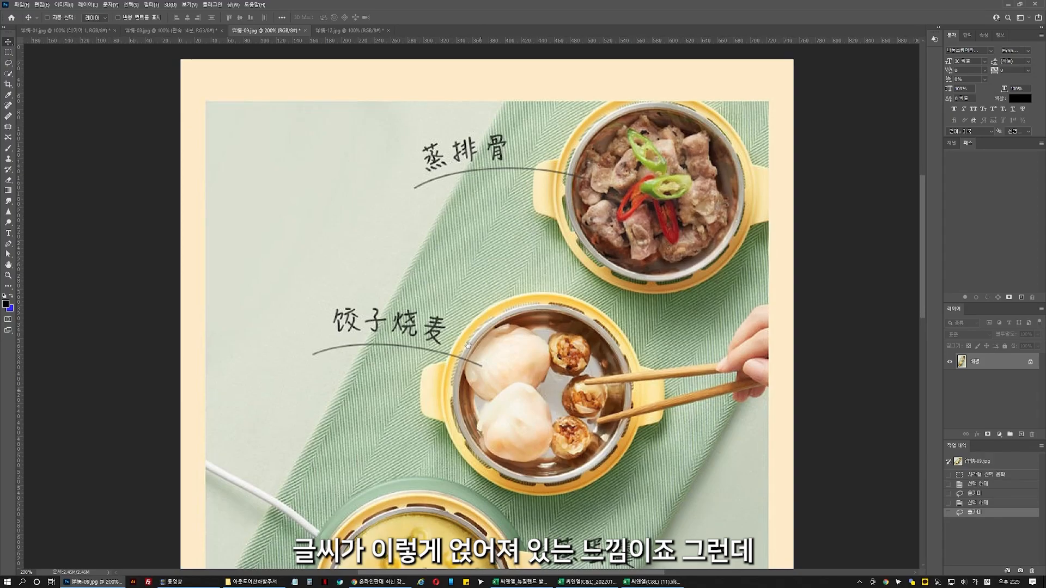
{"action": "scroll", "coordinate": [555, 412], "scroll_direction": "up", "scroll_amount": 5}
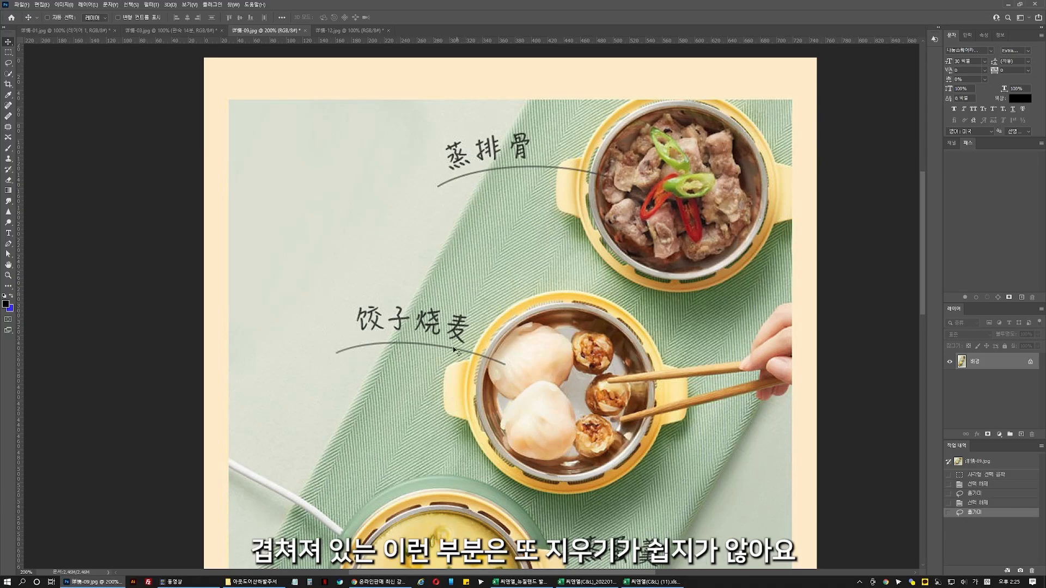
{"action": "scroll", "coordinate": [430, 412], "scroll_direction": "down", "scroll_amount": 5}
{"action": "left_click_drag", "start_coordinate": [442, 238], "coordinate": [429, 266]}
{"action": "scroll", "coordinate": [411, 185], "scroll_direction": "up", "scroll_amount": 6}
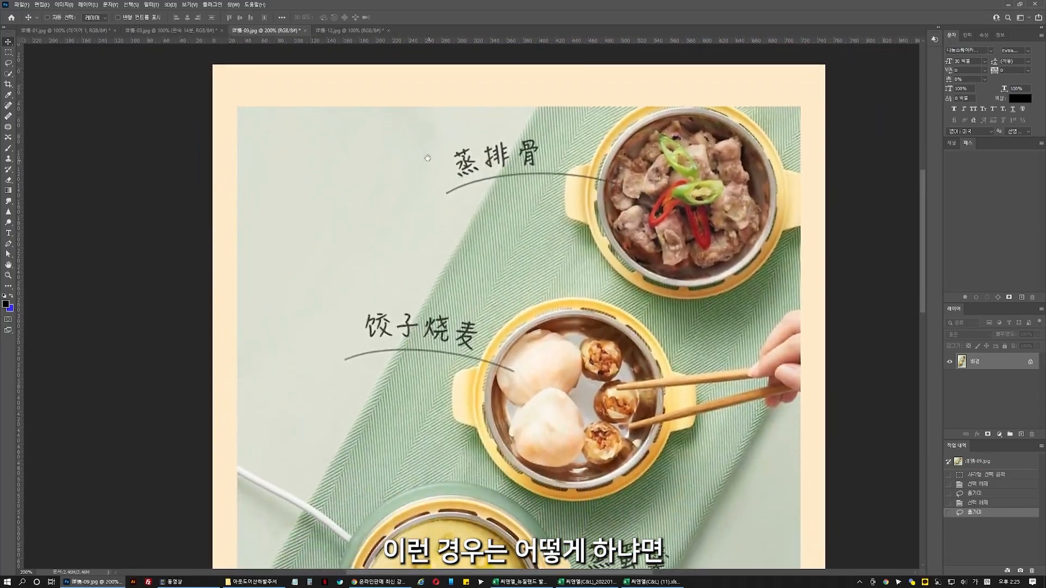
{"action": "left_click_drag", "start_coordinate": [427, 158], "coordinate": [426, 153]}
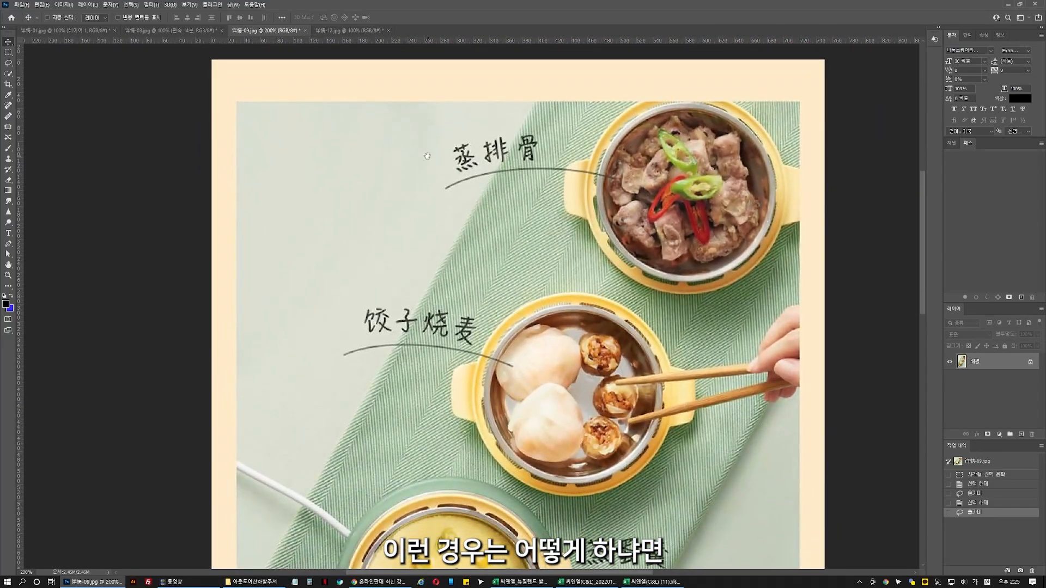
{"action": "left_click", "coordinate": [9, 277]}
{"action": "left_click", "coordinate": [477, 161]}
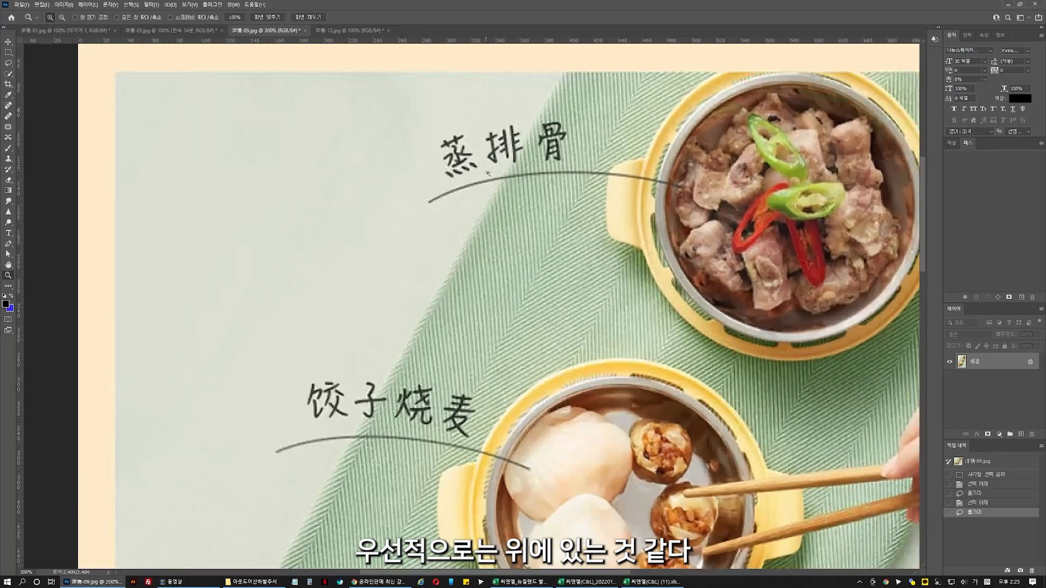
{"action": "left_click_drag", "start_coordinate": [499, 161], "coordinate": [490, 225]}
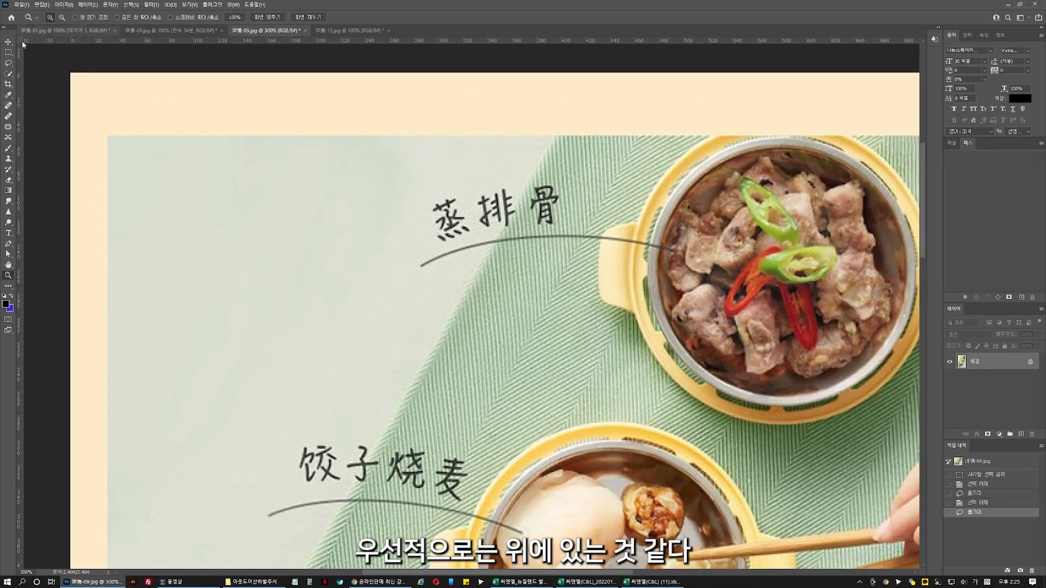
{"action": "left_click", "coordinate": [8, 52]}
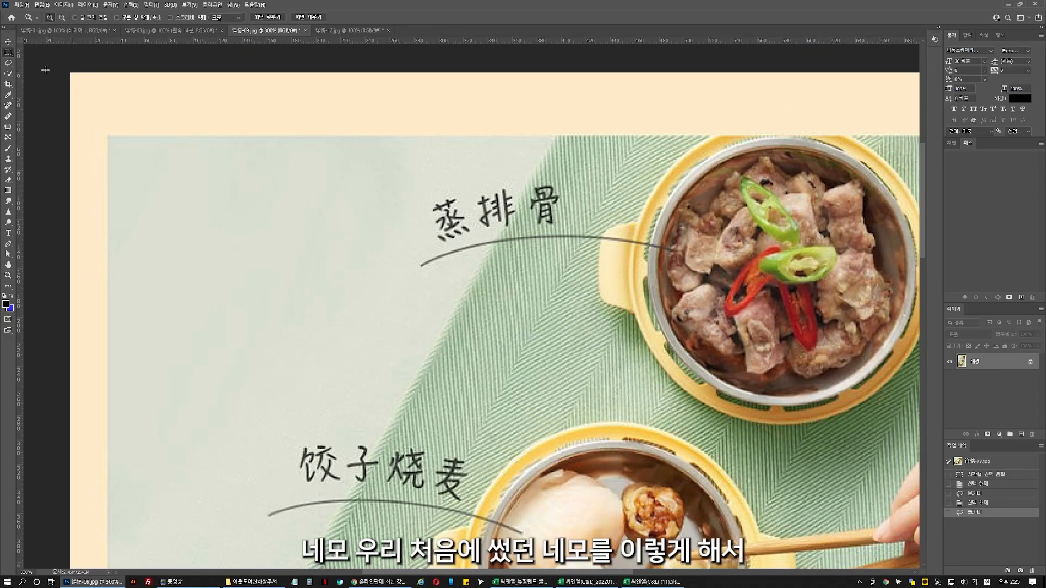
{"action": "left_click_drag", "start_coordinate": [424, 180], "coordinate": [561, 233]}
{"action": "key", "text": "ctrl+d"}
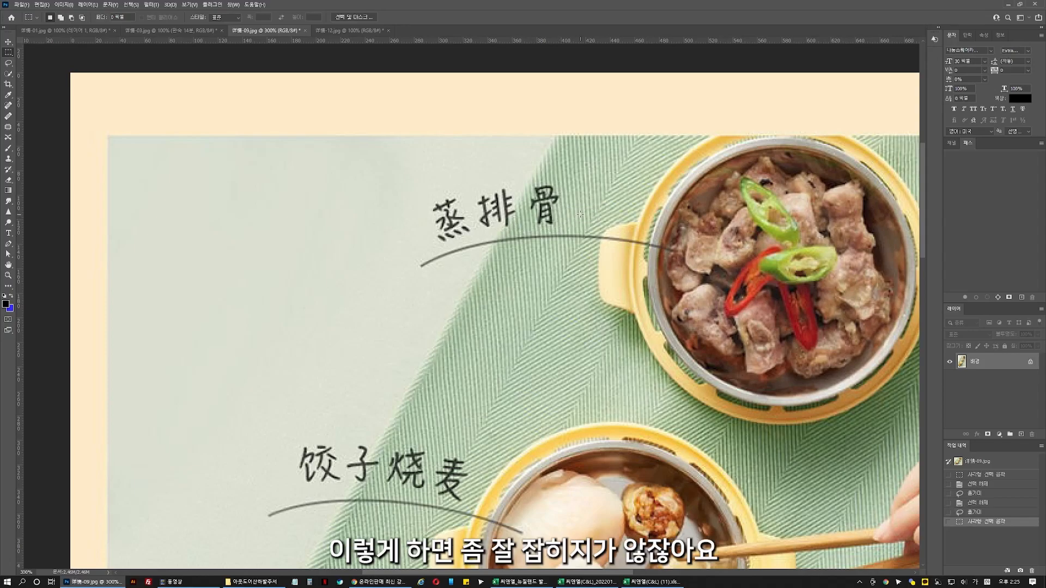
Lasso the first character of the top caption, "蒸", and fill it with a foreground colour sampled from the pale backdrop beside it.
{"action": "left_click", "coordinate": [9, 64]}
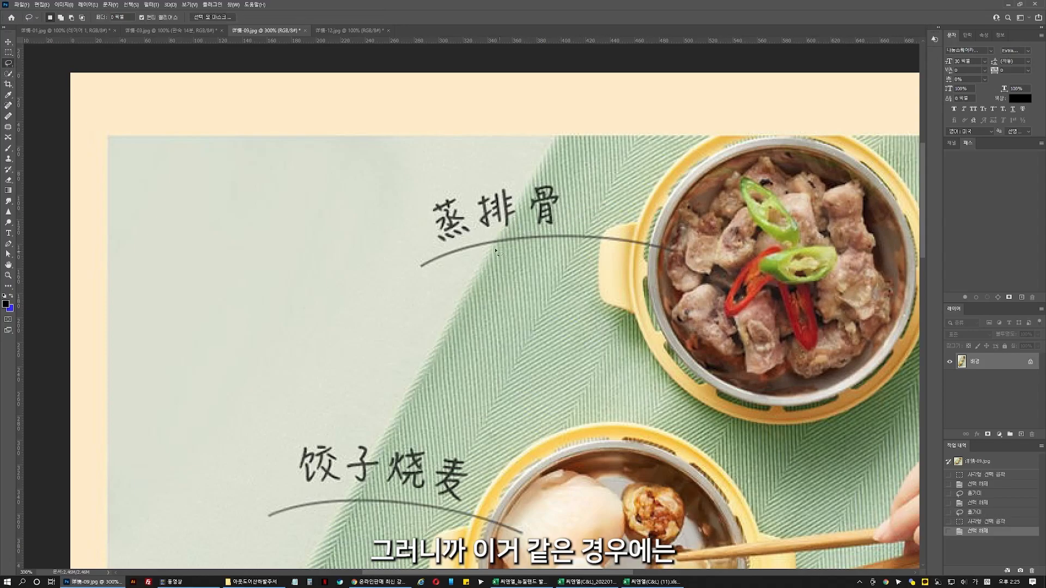
{"action": "right_click", "coordinate": [12, 65]}
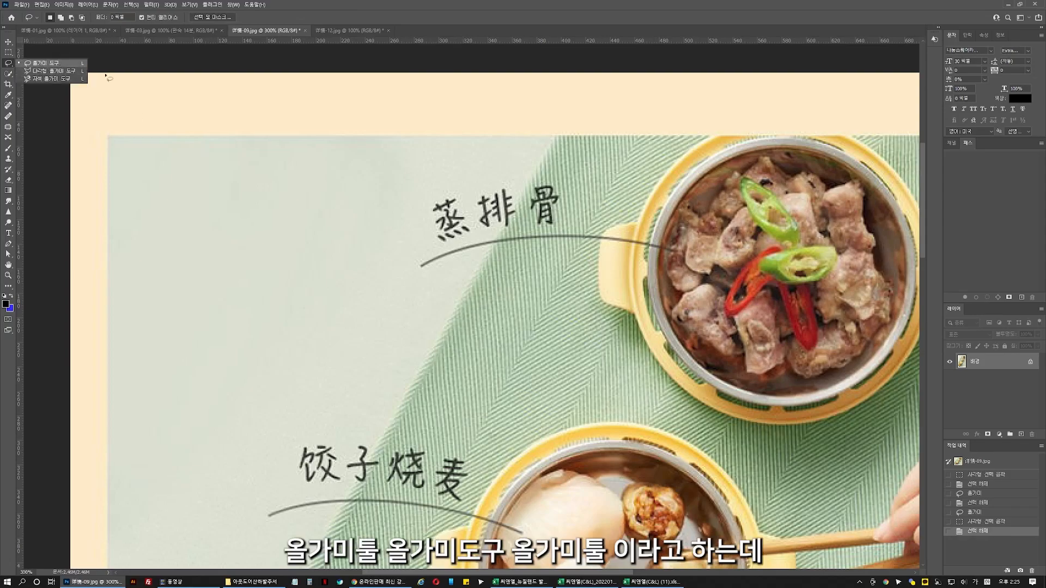
{"action": "left_click", "coordinate": [452, 248]}
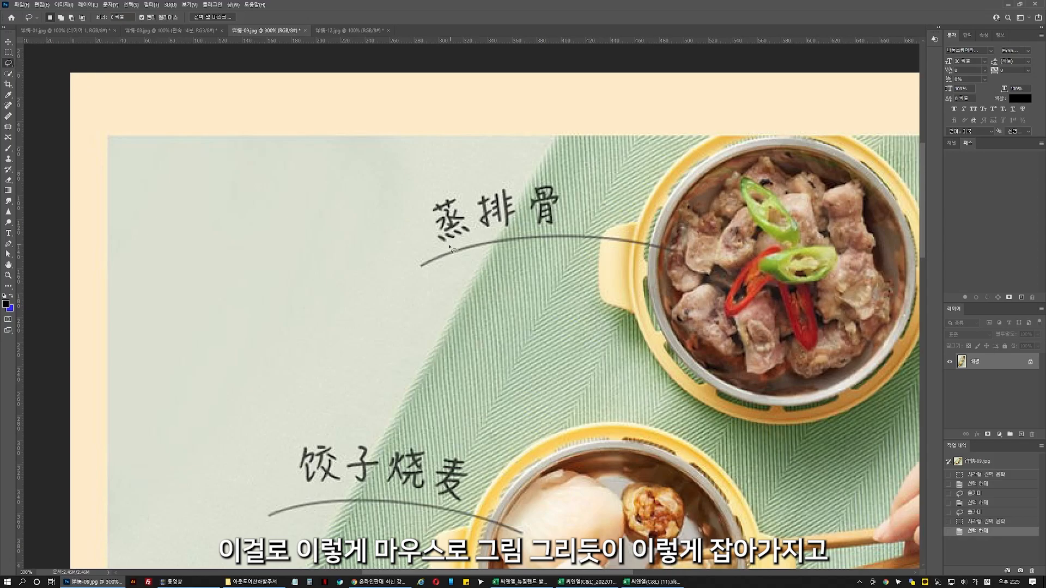
{"action": "mouse_move", "coordinate": [427, 216]}
{"action": "left_mouse_down"}
{"action": "mouse_move", "coordinate": [453, 192]}
{"action": "mouse_move", "coordinate": [465, 202]}
{"action": "mouse_move", "coordinate": [480, 233]}
{"action": "mouse_move", "coordinate": [452, 248]}
{"action": "left_mouse_up"}
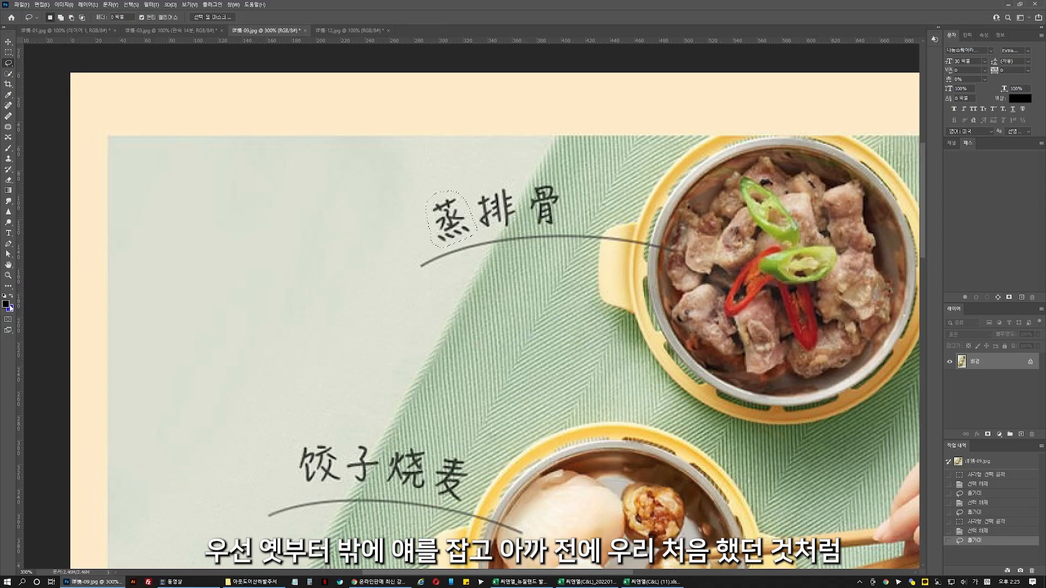
{"action": "left_click", "coordinate": [6, 305]}
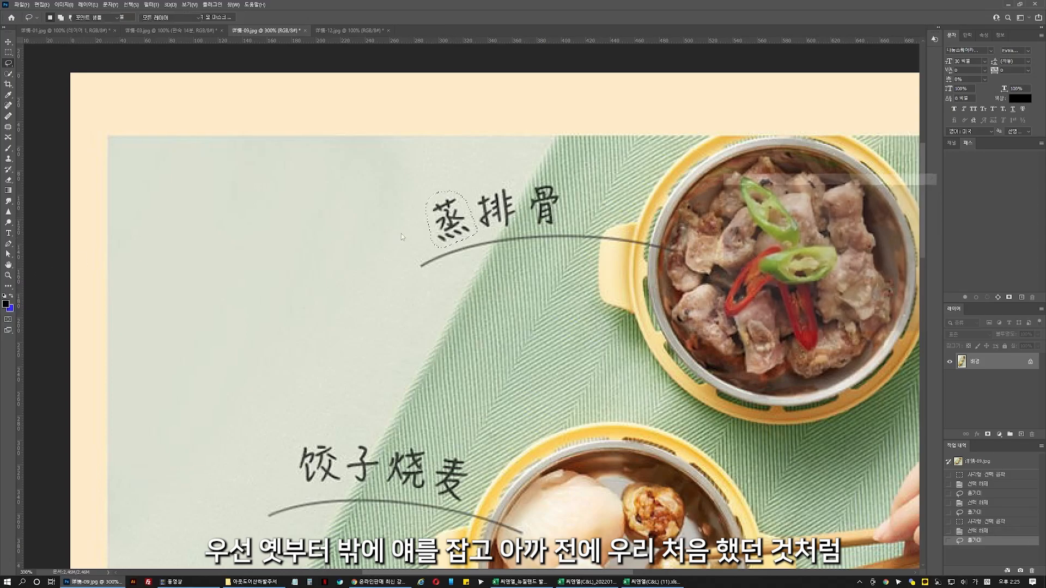
{"action": "left_click", "coordinate": [421, 198]}
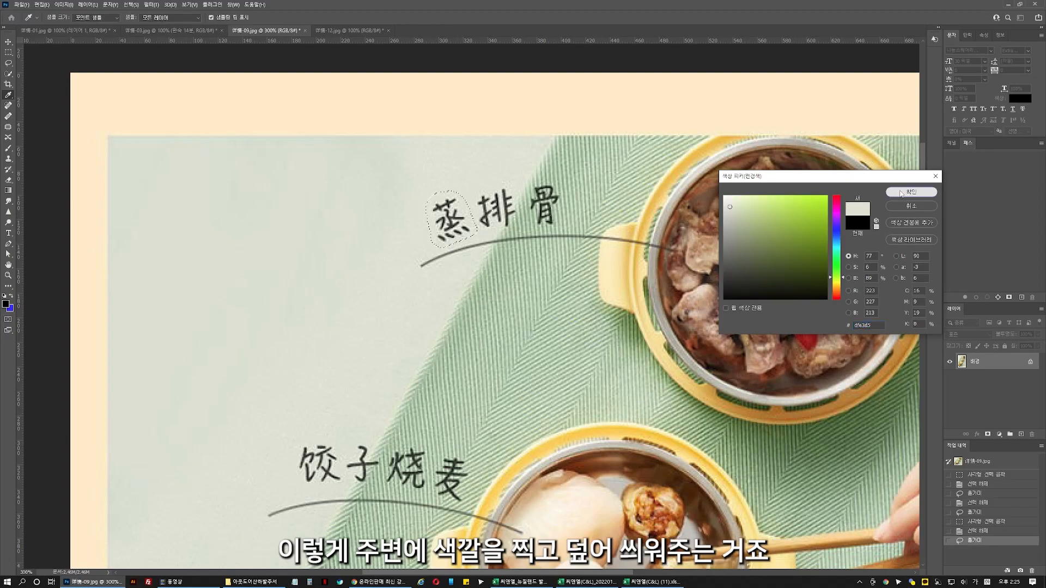
{"action": "key", "text": "Return"}
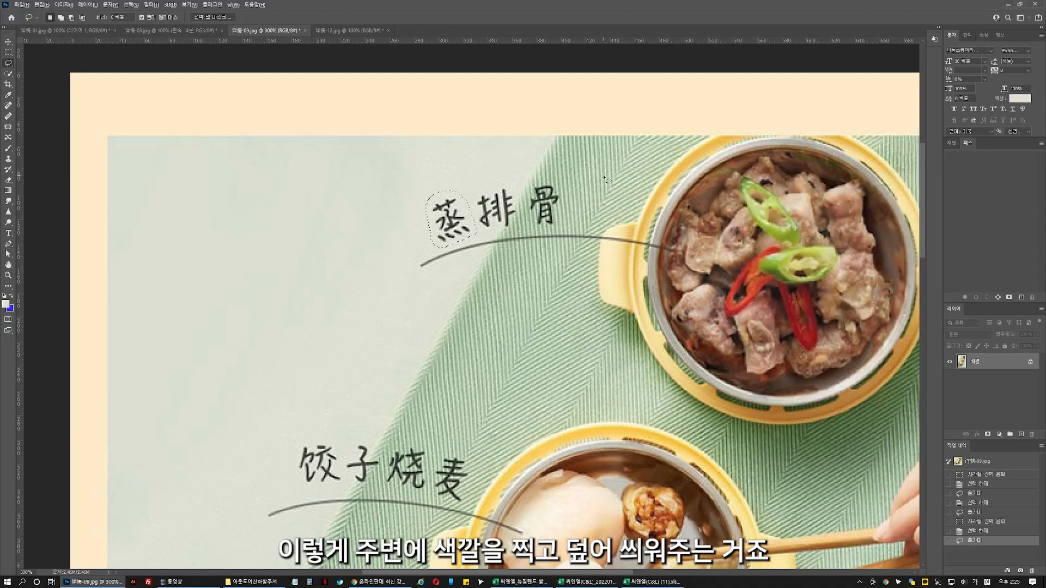
{"action": "key", "text": "alt+BackSpace"}
{"action": "key", "text": "ctrl+d"}
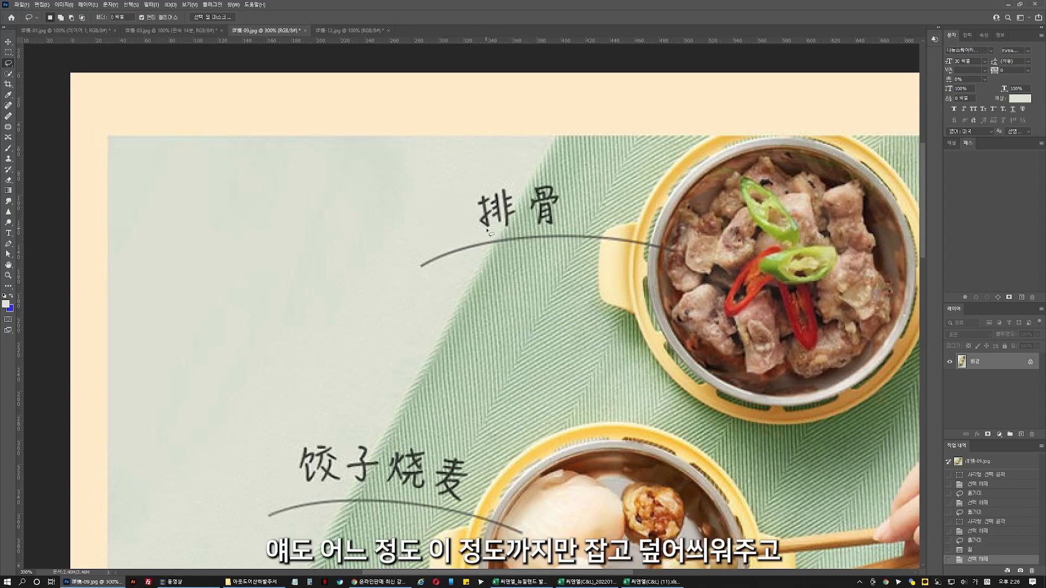
Lasso the part of the second character "排" lying on the pale backdrop, fill over it, and deselect.
{"action": "mouse_move", "coordinate": [478, 195]}
{"action": "left_mouse_down"}
{"action": "mouse_move", "coordinate": [510, 183]}
{"action": "mouse_move", "coordinate": [500, 228]}
{"action": "mouse_move", "coordinate": [488, 234]}
{"action": "left_mouse_up"}
{"action": "key", "text": "shift+BackSpace"}
{"action": "key", "text": "Return"}
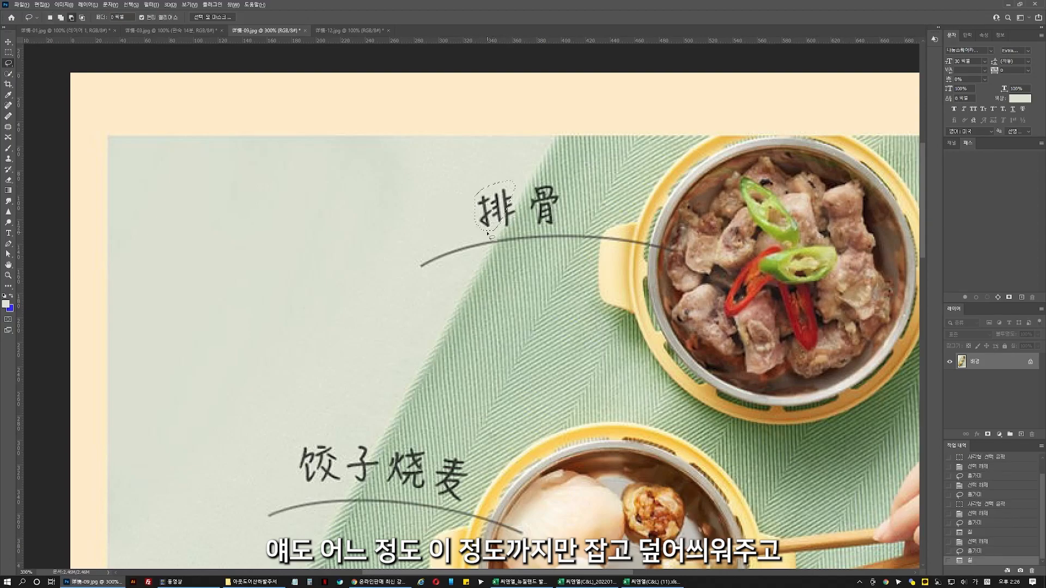
{"action": "key", "text": "ctrl+d"}
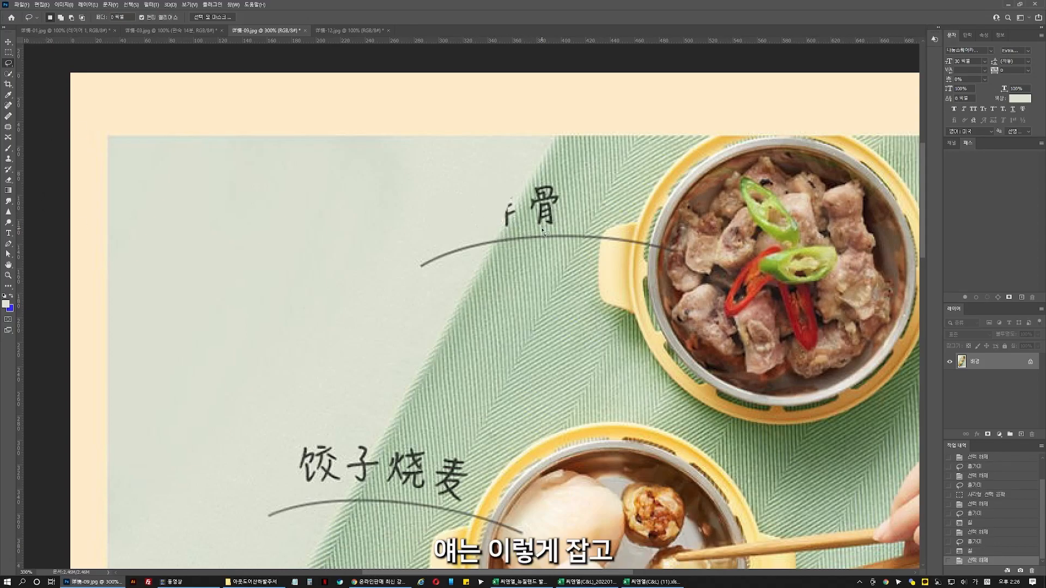
Lasso the third character "骨" on the green cloth, remove it with a Content-Aware fill, and deselect.
{"action": "mouse_move", "coordinate": [536, 185]}
{"action": "left_mouse_down"}
{"action": "mouse_move", "coordinate": [556, 185]}
{"action": "mouse_move", "coordinate": [561, 224]}
{"action": "mouse_move", "coordinate": [546, 232]}
{"action": "left_mouse_up"}
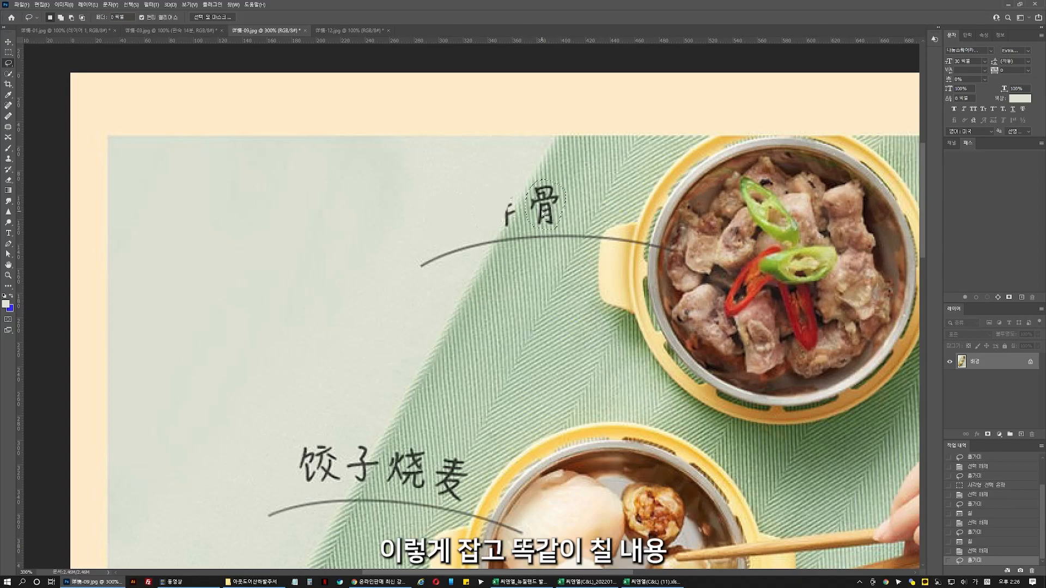
{"action": "right_click", "coordinate": [585, 202]}
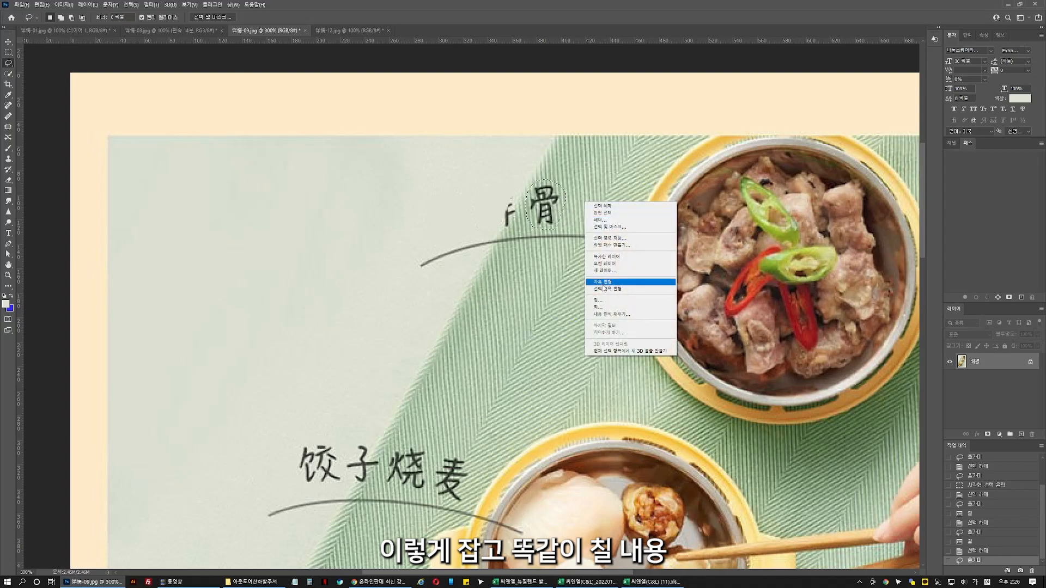
{"action": "left_click", "coordinate": [601, 301]}
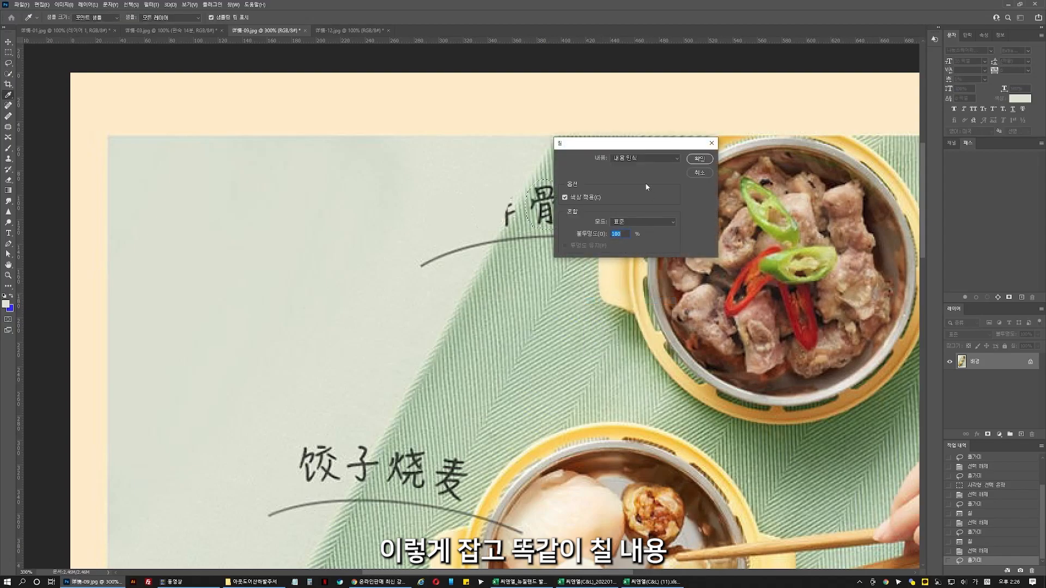
{"action": "left_click", "coordinate": [700, 159]}
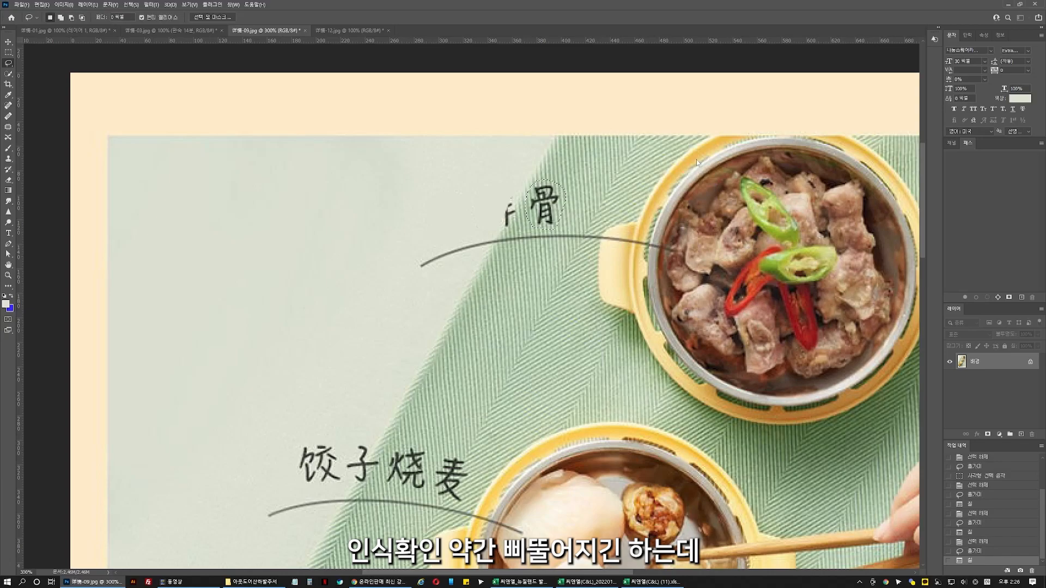
{"action": "key", "text": "ctrl+d"}
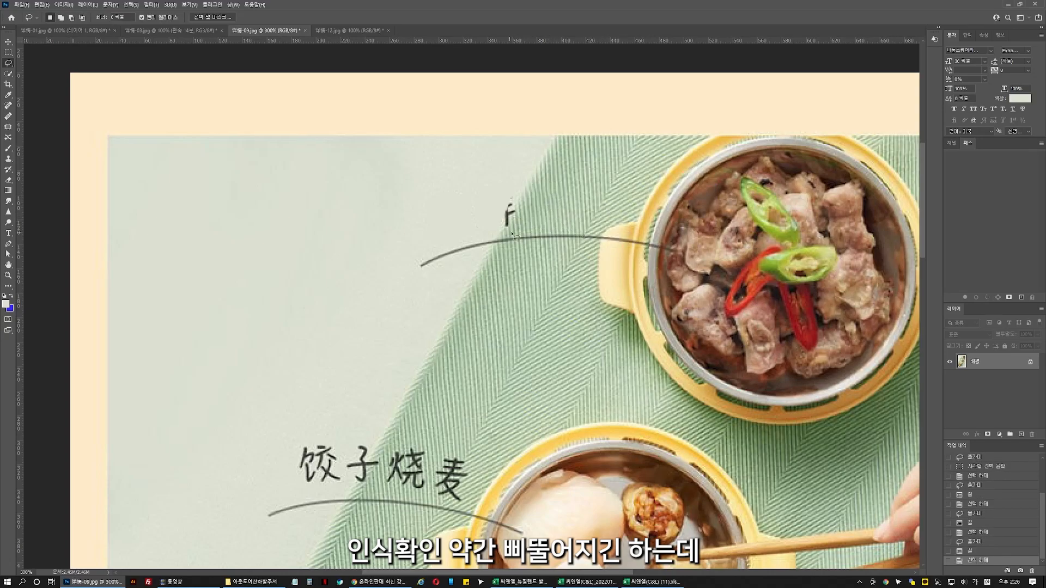
Lasso the leftover fragment of "排" on the cloth's edge, try a Content-Aware fill on it, and undo back to the selection.
{"action": "mouse_move", "coordinate": [512, 232]}
{"action": "left_mouse_down"}
{"action": "mouse_move", "coordinate": [501, 233]}
{"action": "mouse_move", "coordinate": [495, 210]}
{"action": "mouse_move", "coordinate": [512, 192]}
{"action": "left_mouse_up"}
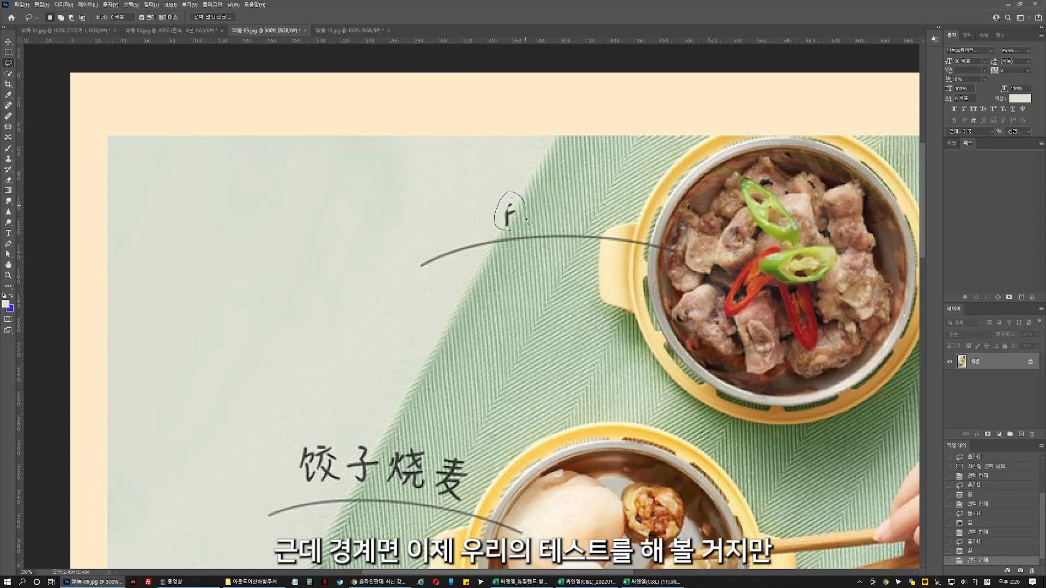
{"action": "left_click_drag", "start_coordinate": [515, 229], "coordinate": [516, 229]}
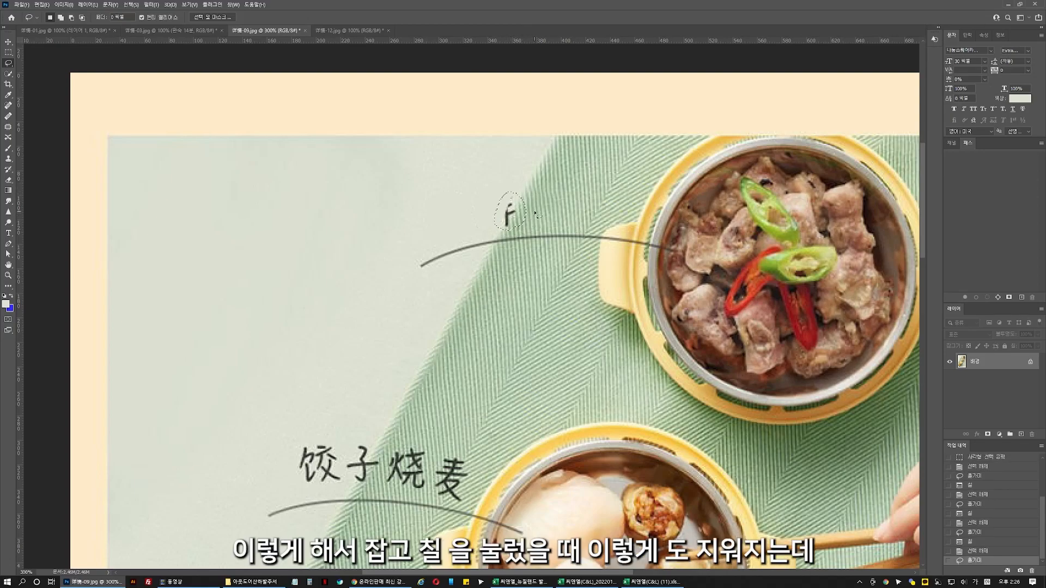
{"action": "right_click", "coordinate": [535, 215]}
{"action": "left_click", "coordinate": [558, 308]}
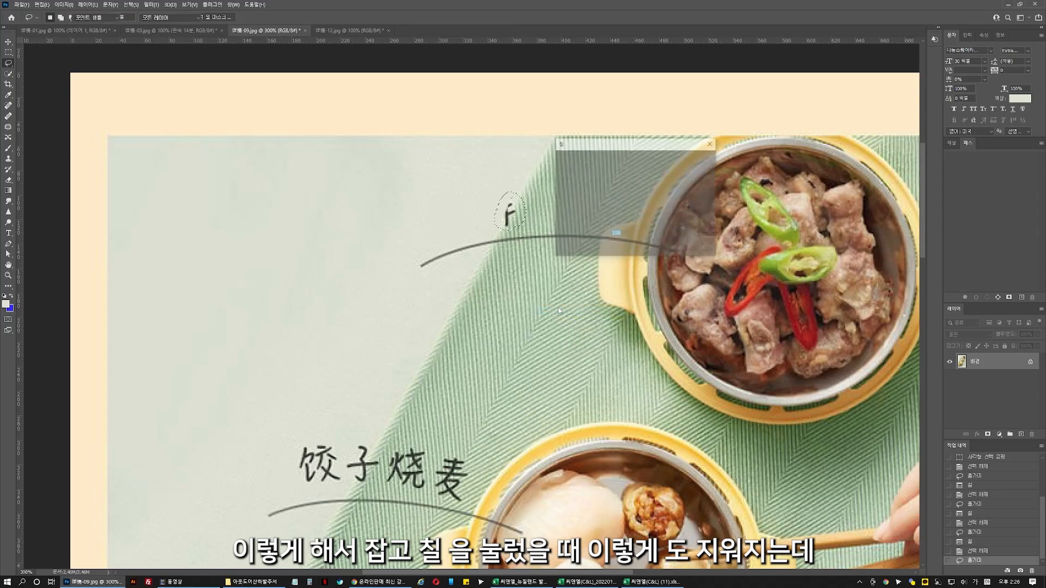
{"action": "left_click", "coordinate": [700, 159]}
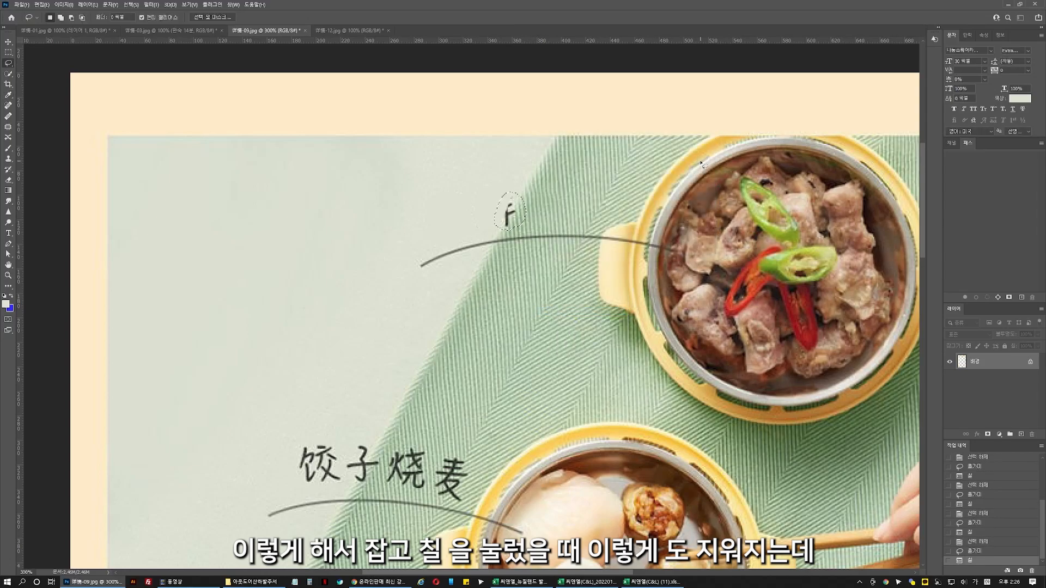
{"action": "key", "text": "ctrl+d"}
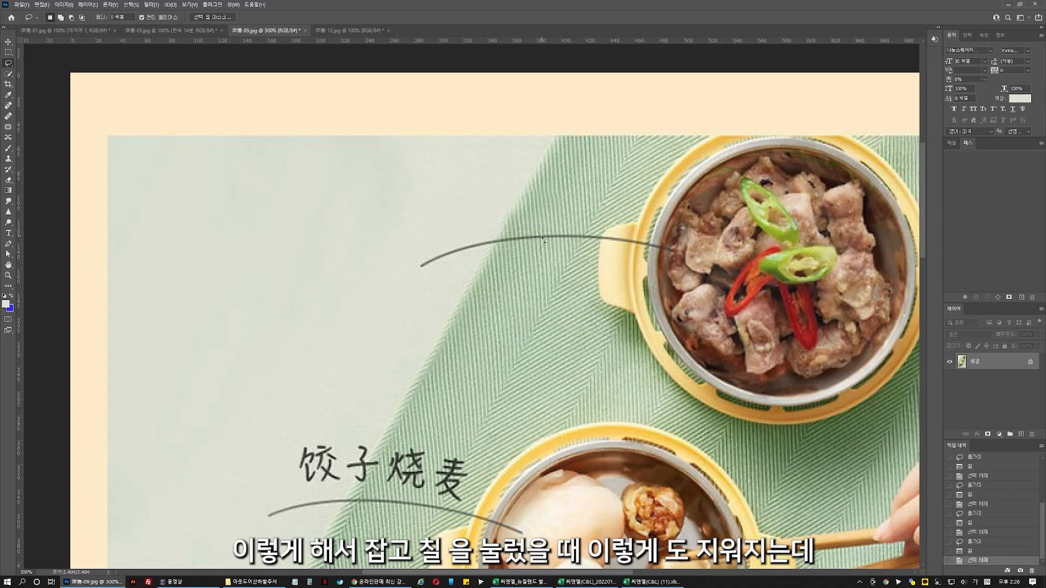
{"action": "key", "text": "ctrl+z"}
{"action": "key", "text": "ctrl+z"}
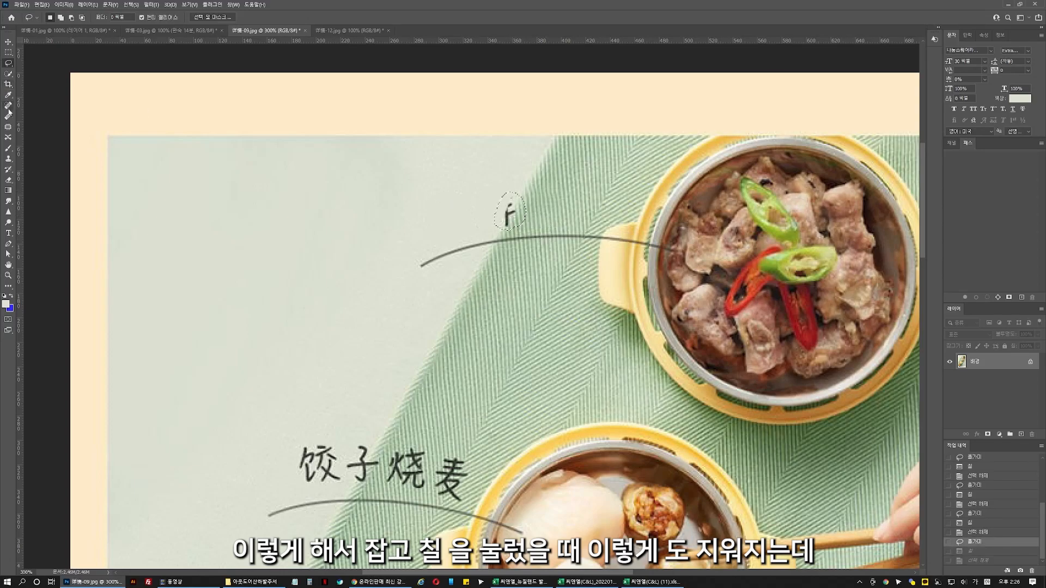
Patch the selected fragment of "排" with a matching stretch of cloth edge above it using the Patch tool, and deselect.
{"action": "left_click", "coordinate": [7, 128]}
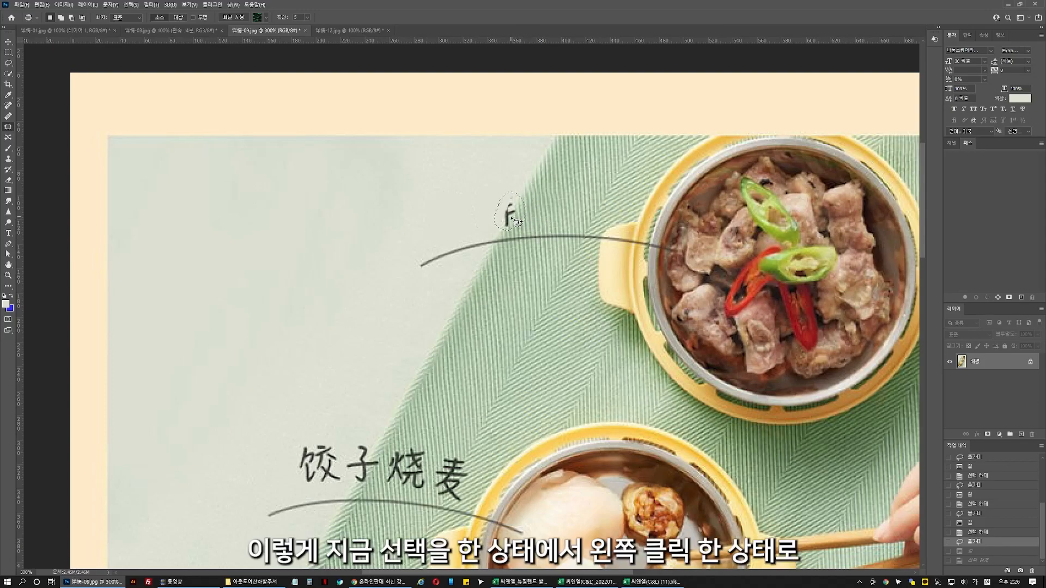
{"action": "left_click_drag", "start_coordinate": [515, 222], "coordinate": [535, 180]}
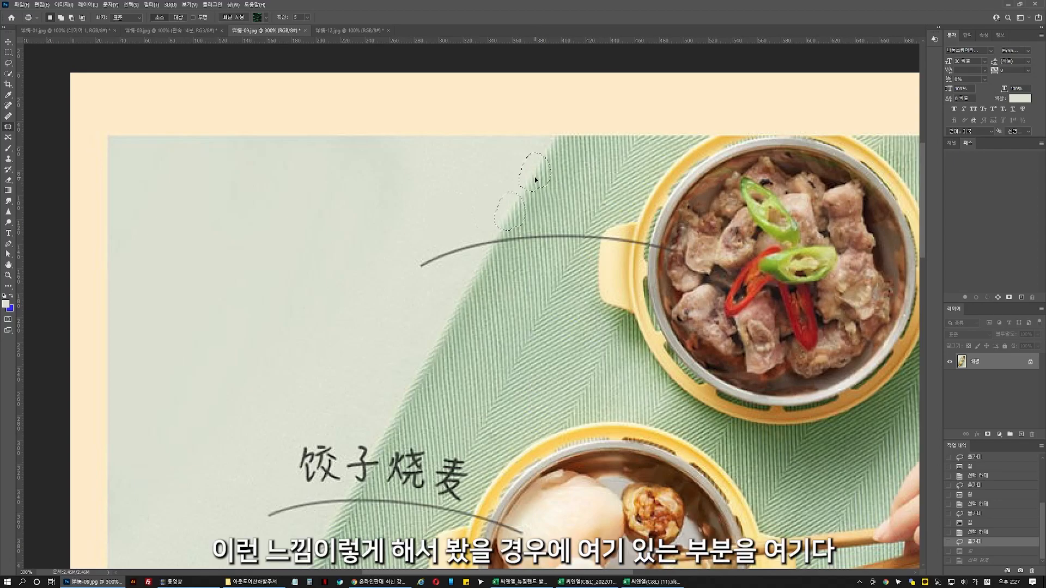
{"action": "left_click_drag", "start_coordinate": [535, 179], "coordinate": [535, 180]}
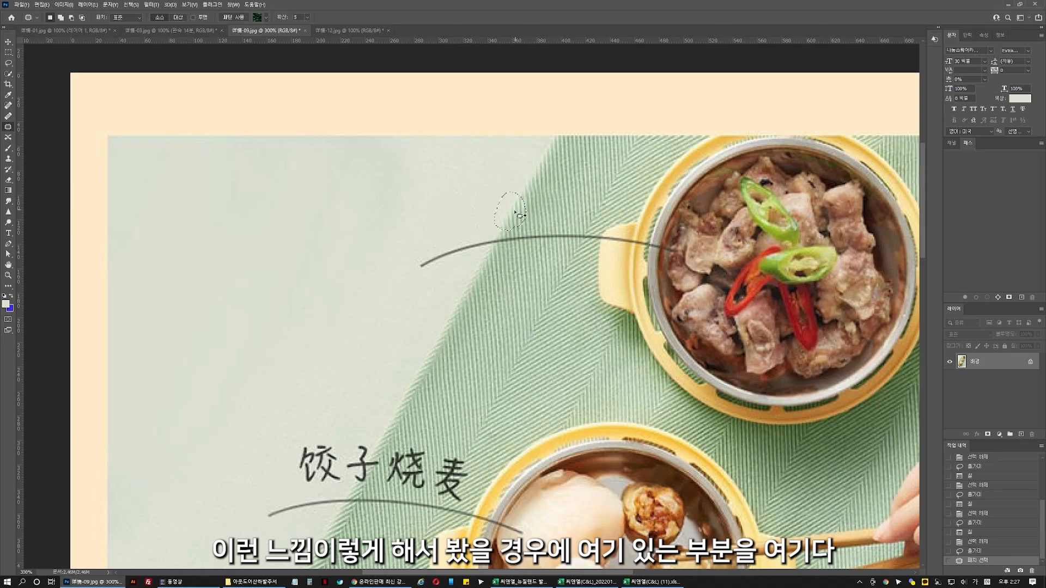
{"action": "left_click", "coordinate": [506, 263]}
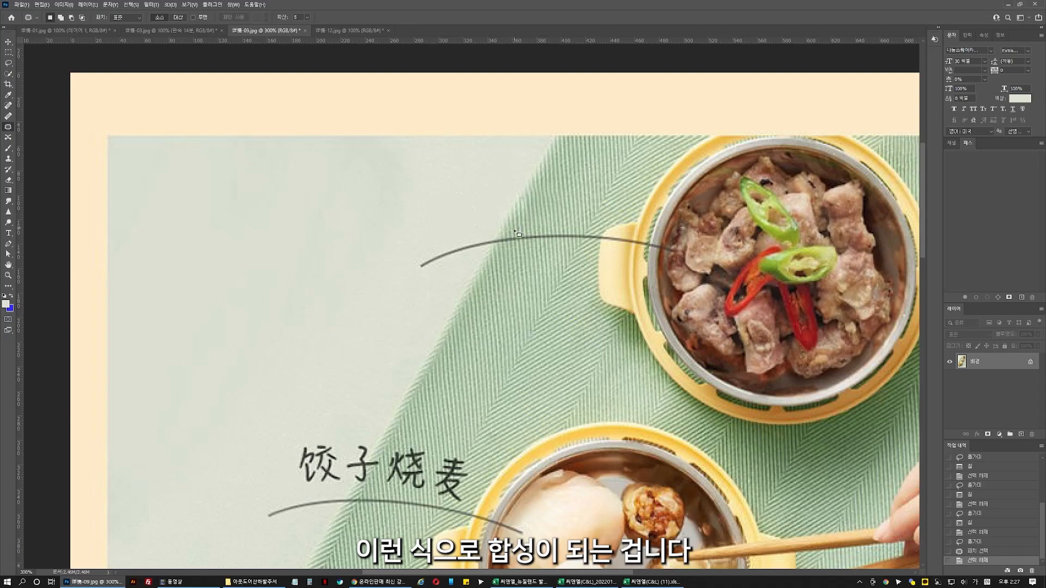
Outline "烧麦" in the dumpling caption, try patching it with cloth from above, and undo back to the selection.
{"action": "left_click_drag", "start_coordinate": [490, 303], "coordinate": [598, 123]}
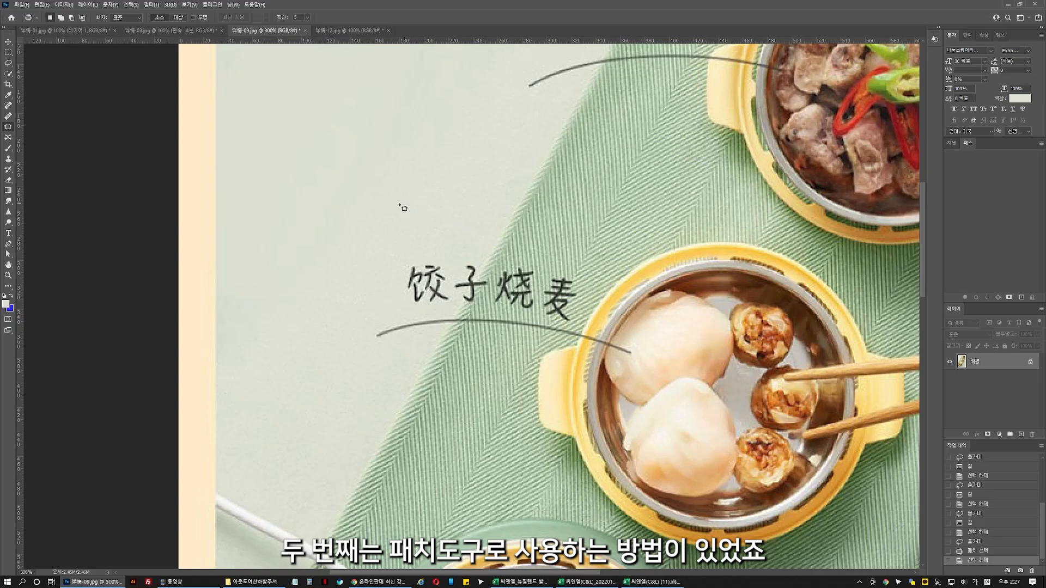
{"action": "left_click_drag", "start_coordinate": [537, 244], "coordinate": [490, 275]}
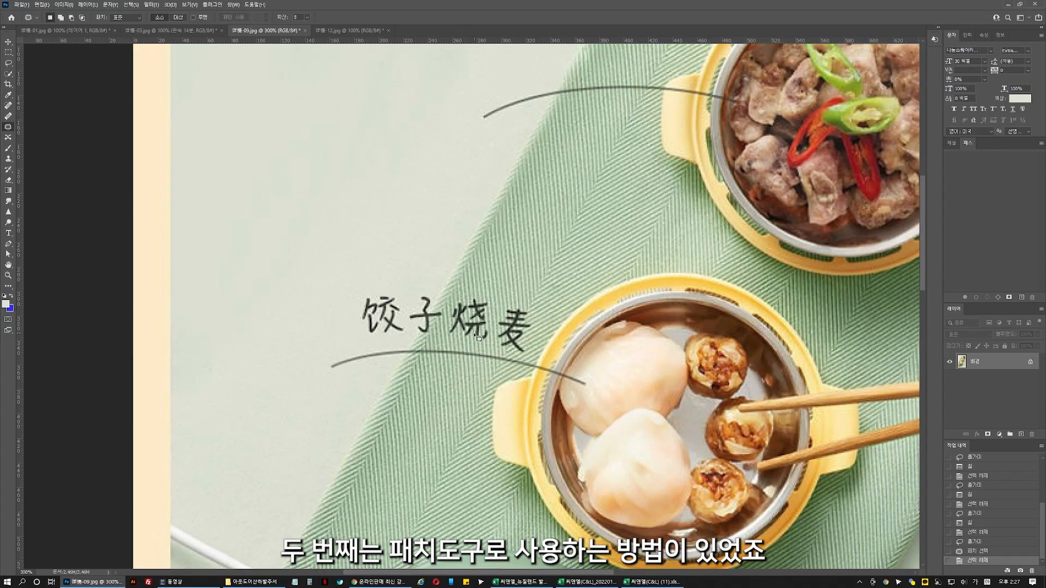
{"action": "mouse_move", "coordinate": [514, 357]}
{"action": "left_mouse_down"}
{"action": "mouse_move", "coordinate": [444, 339]}
{"action": "mouse_move", "coordinate": [457, 303]}
{"action": "mouse_move", "coordinate": [478, 294]}
{"action": "mouse_move", "coordinate": [529, 311]}
{"action": "mouse_move", "coordinate": [539, 342]}
{"action": "mouse_move", "coordinate": [516, 358]}
{"action": "left_mouse_up"}
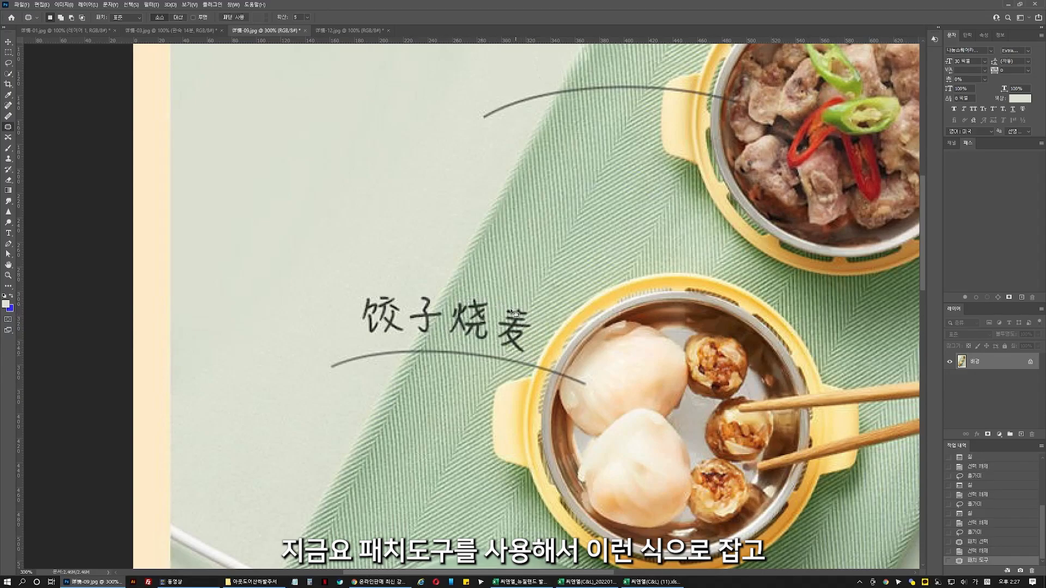
{"action": "left_click_drag", "start_coordinate": [500, 319], "coordinate": [524, 267]}
{"action": "key", "text": "ctrl+d"}
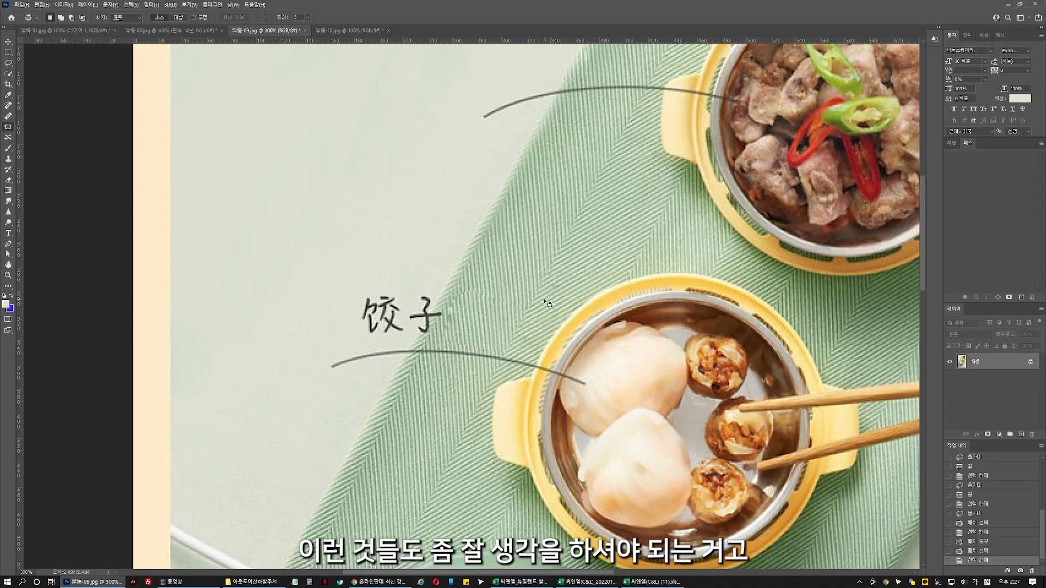
{"action": "left_click_drag", "start_coordinate": [547, 304], "coordinate": [543, 299]}
{"action": "key", "text": "ctrl+alt+z"}
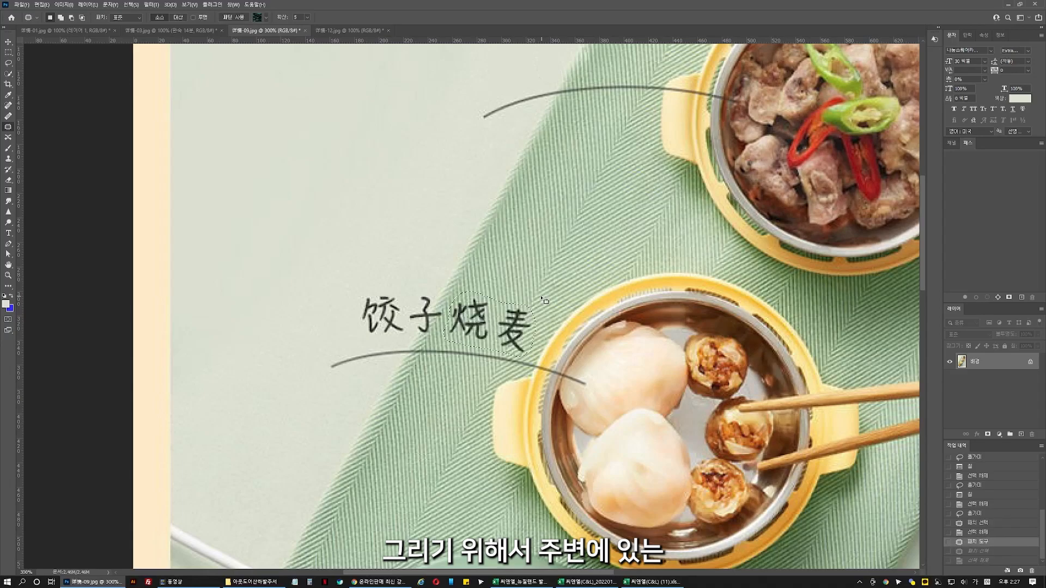
Remove the selected "烧麦" from the green cloth with a Content-Aware fill, and deselect.
{"action": "right_click", "coordinate": [525, 299]}
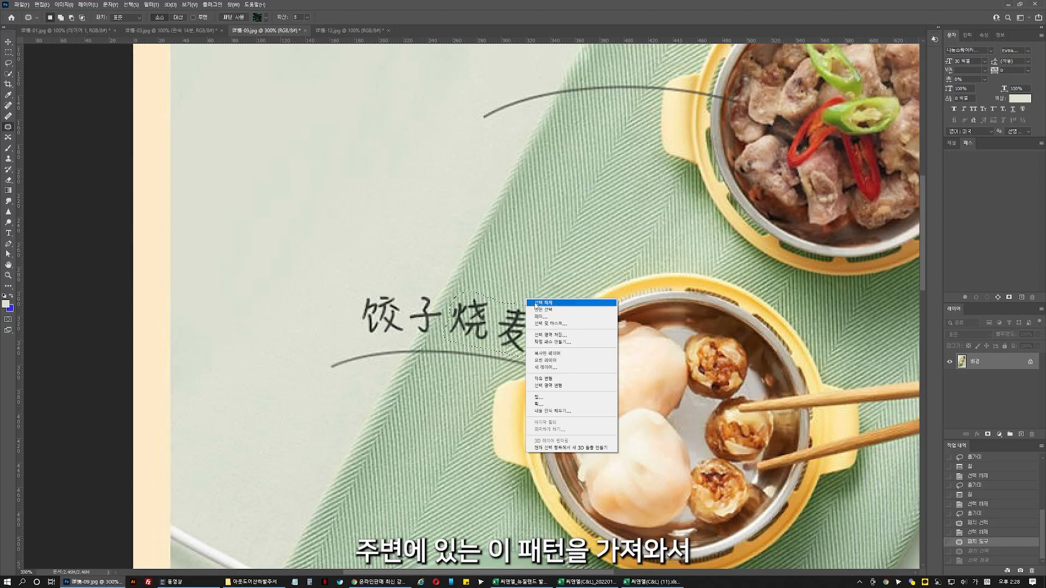
{"action": "left_click", "coordinate": [545, 398]}
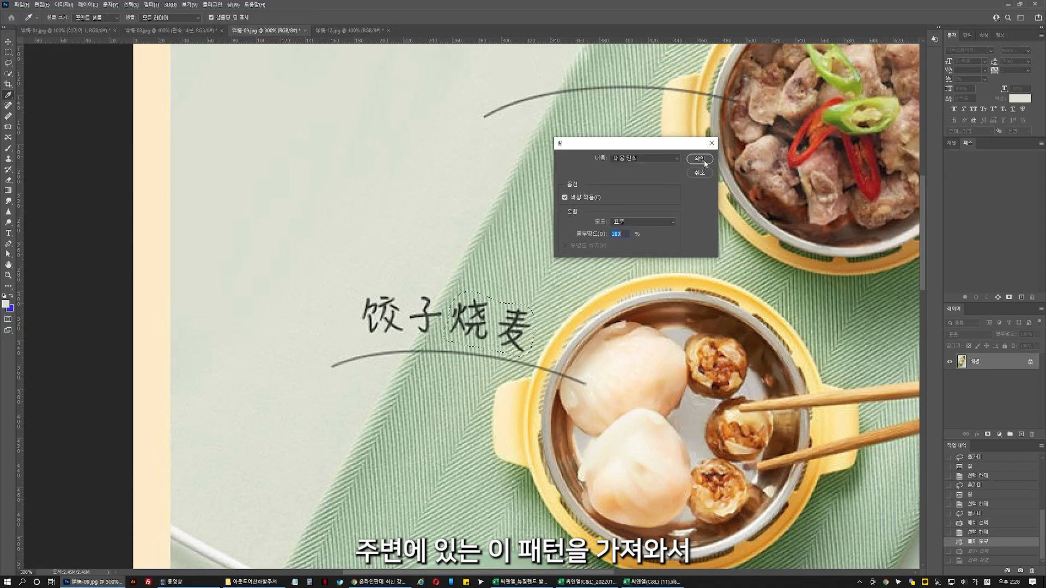
{"action": "left_click", "coordinate": [704, 163]}
{"action": "key", "text": "ctrl+d"}
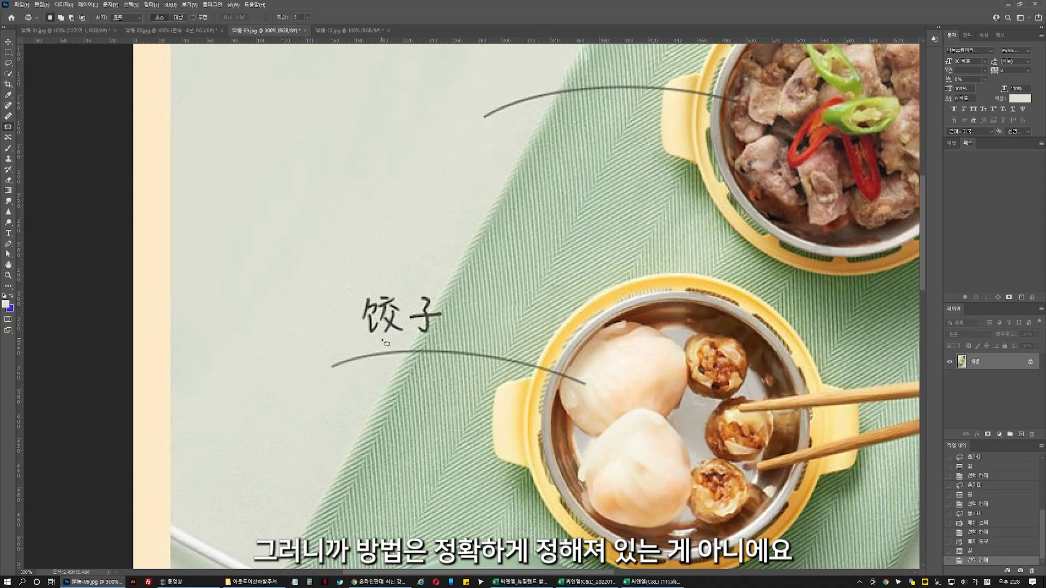
Patch out "饺" with plain backdrop above it and "子" with the matching cloth edge, deselecting after each.
{"action": "mouse_move", "coordinate": [366, 337]}
{"action": "left_mouse_down"}
{"action": "mouse_move", "coordinate": [366, 292]}
{"action": "mouse_move", "coordinate": [378, 292]}
{"action": "mouse_move", "coordinate": [402, 299]}
{"action": "mouse_move", "coordinate": [410, 332]}
{"action": "mouse_move", "coordinate": [383, 338]}
{"action": "mouse_move", "coordinate": [391, 306]}
{"action": "mouse_move", "coordinate": [373, 228]}
{"action": "left_mouse_up"}
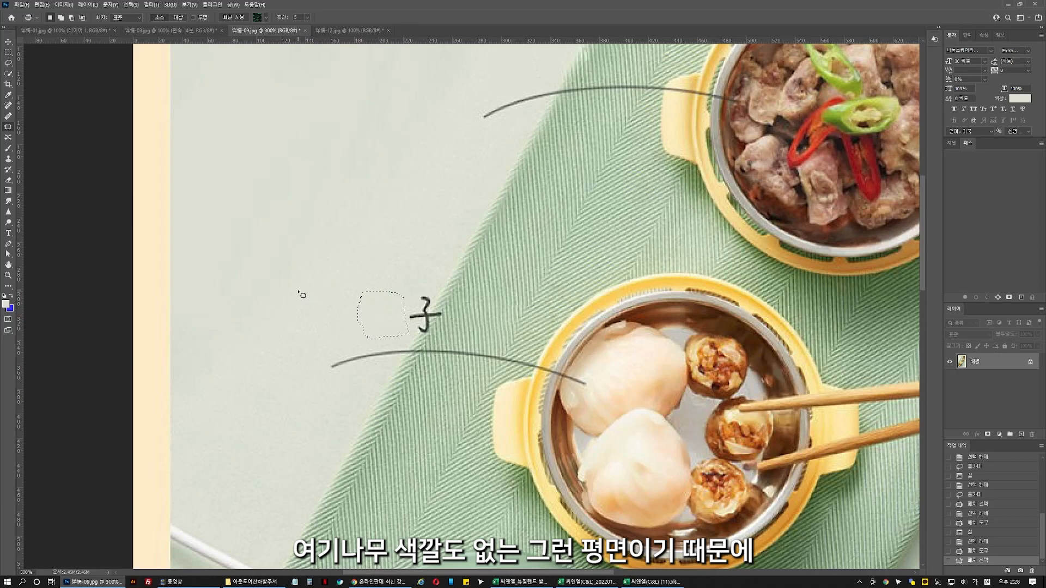
{"action": "left_click", "coordinate": [396, 348]}
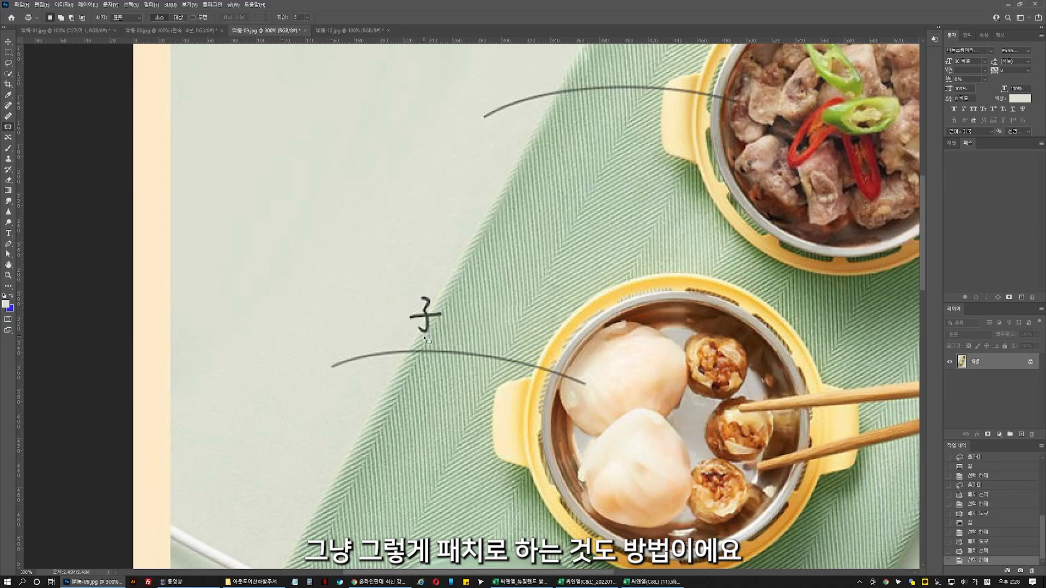
{"action": "mouse_move", "coordinate": [408, 315]}
{"action": "left_mouse_down"}
{"action": "mouse_move", "coordinate": [429, 294]}
{"action": "mouse_move", "coordinate": [448, 322]}
{"action": "mouse_move", "coordinate": [436, 339]}
{"action": "mouse_move", "coordinate": [426, 337]}
{"action": "mouse_move", "coordinate": [456, 278]}
{"action": "left_mouse_up"}
{"action": "key", "text": "ctrl+d"}
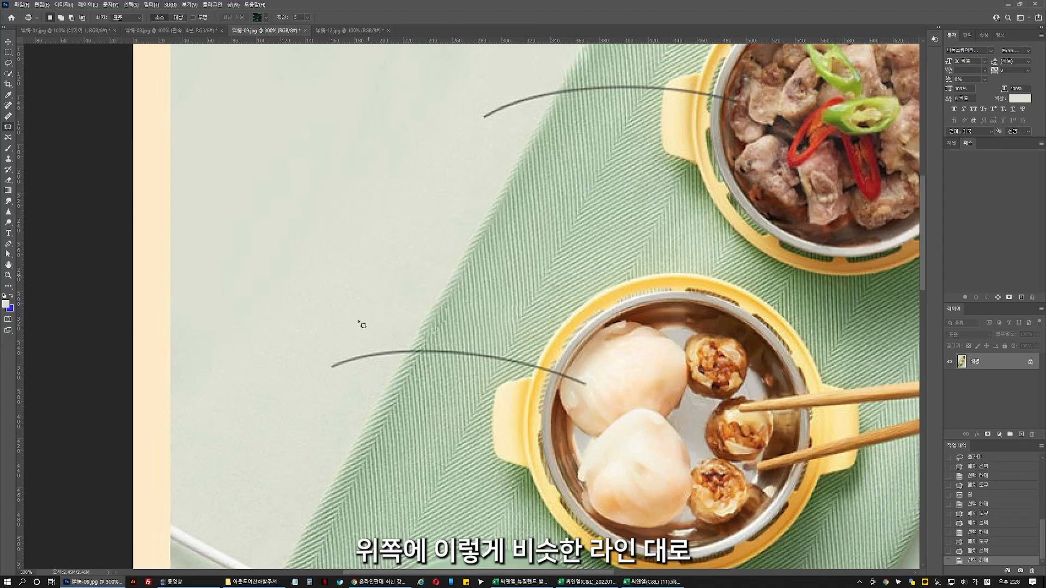
Outline the caption "蒸蛋羹" beside the steamed egg bowl, remove it with a Content-Aware fill, and deselect.
{"action": "left_click_drag", "start_coordinate": [467, 364], "coordinate": [524, 202]}
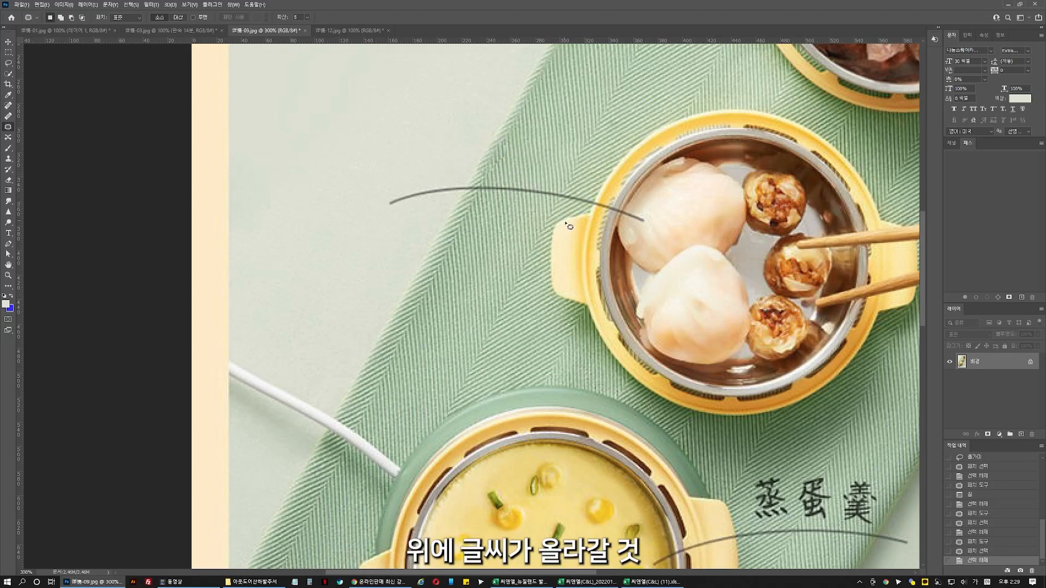
{"action": "left_click_drag", "start_coordinate": [567, 357], "coordinate": [442, 261]}
{"action": "double_click", "coordinate": [10, 277]}
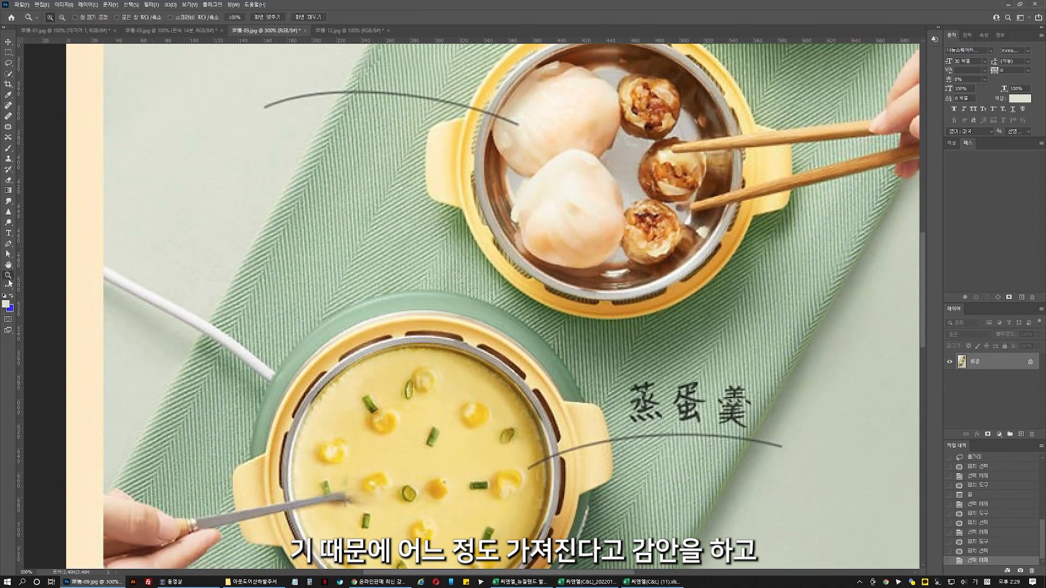
{"action": "left_click", "coordinate": [525, 325]}
{"action": "left_click", "coordinate": [525, 325]}
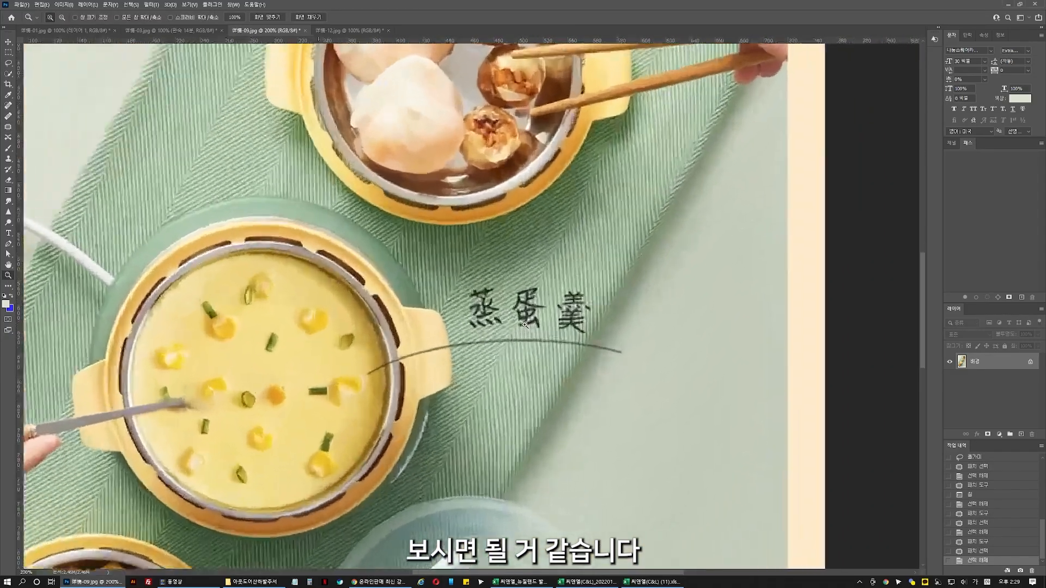
{"action": "left_click", "coordinate": [524, 325]}
{"action": "left_click_drag", "start_coordinate": [560, 336], "coordinate": [614, 342]}
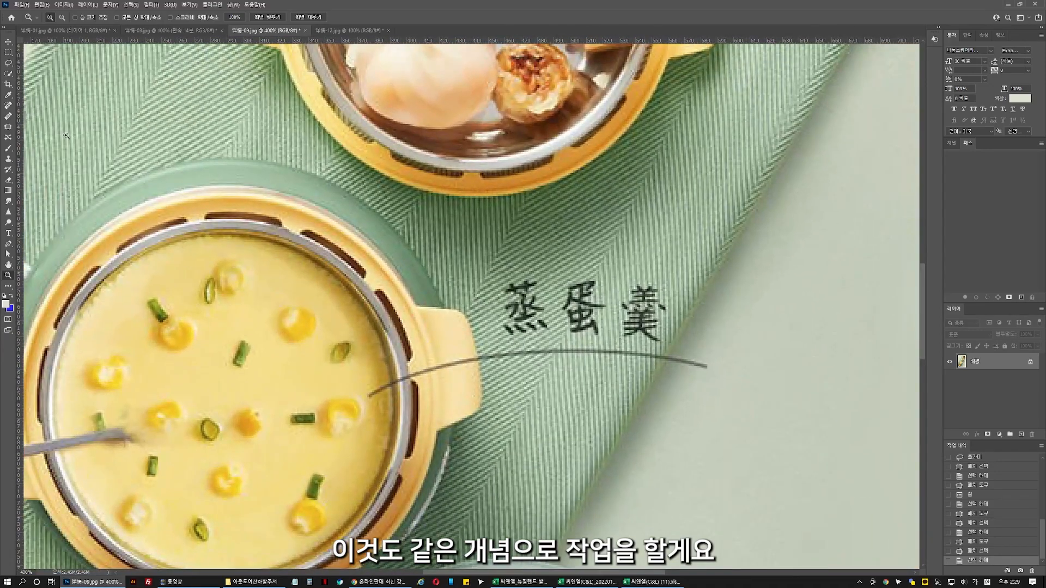
{"action": "left_click", "coordinate": [11, 131]}
{"action": "mouse_move", "coordinate": [549, 340]}
{"action": "left_mouse_down"}
{"action": "mouse_move", "coordinate": [499, 337]}
{"action": "mouse_move", "coordinate": [502, 281]}
{"action": "mouse_move", "coordinate": [594, 276]}
{"action": "mouse_move", "coordinate": [663, 282]}
{"action": "mouse_move", "coordinate": [675, 294]}
{"action": "mouse_move", "coordinate": [662, 344]}
{"action": "mouse_move", "coordinate": [539, 343]}
{"action": "left_mouse_up"}
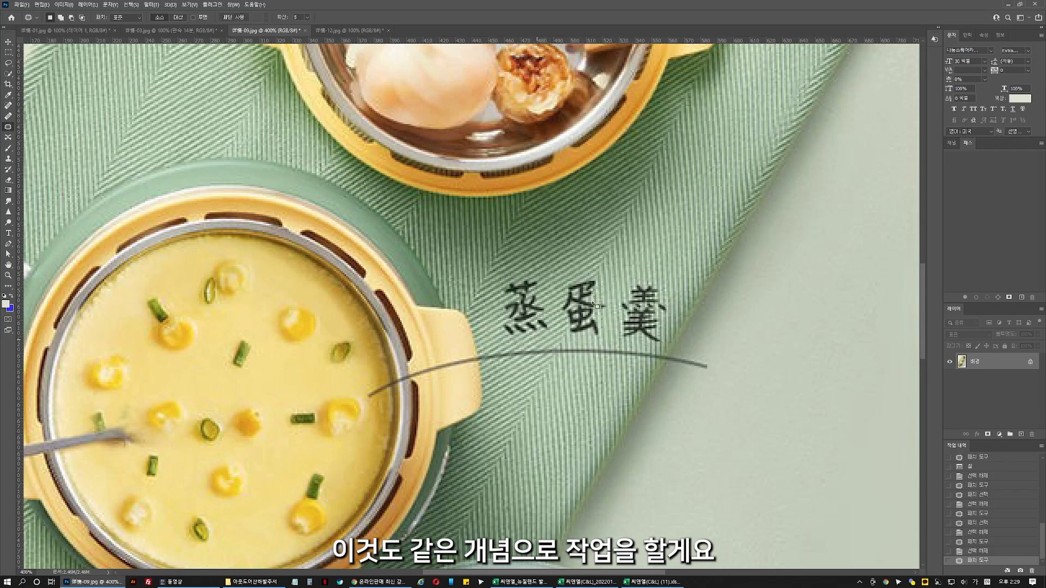
{"action": "right_click", "coordinate": [623, 275]}
{"action": "left_click", "coordinate": [641, 373]}
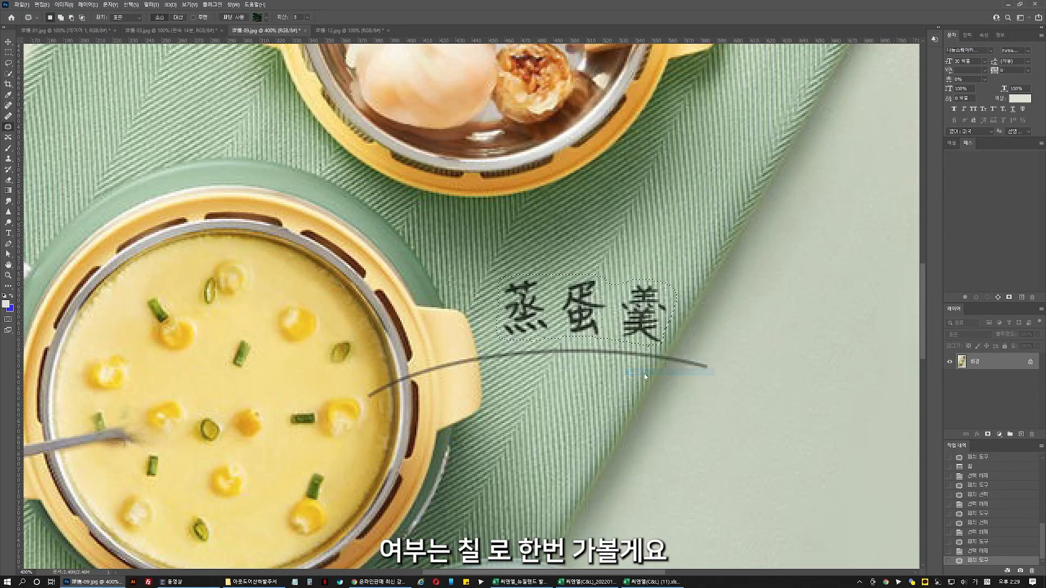
{"action": "left_click", "coordinate": [700, 159]}
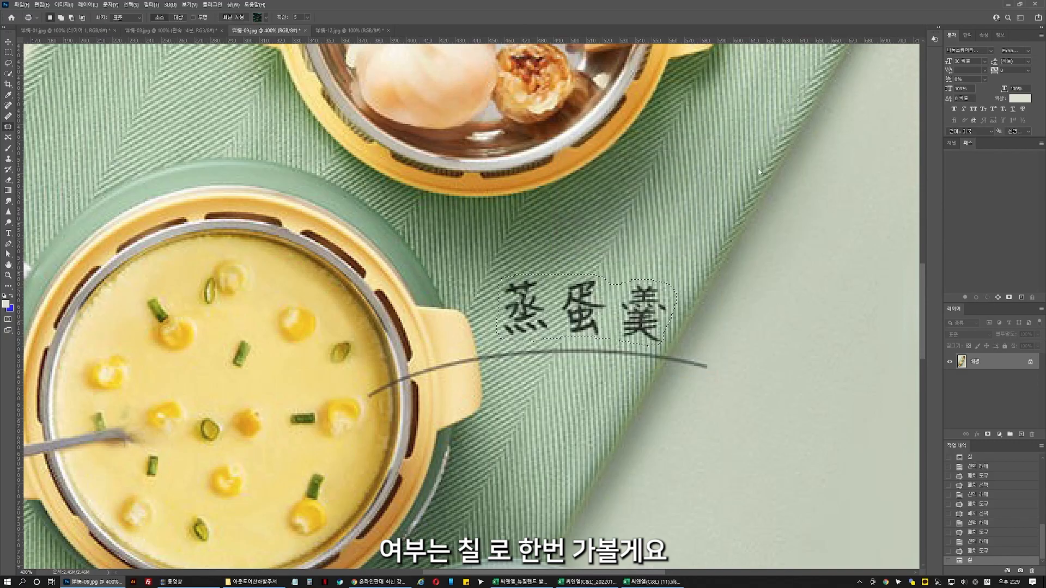
{"action": "key", "text": "ctrl+d"}
Outline the character "热" over the transparent lid beside the shrimp bowl, remove it with a Content-Aware fill, and deselect.
{"action": "scroll", "coordinate": [773, 260], "scroll_direction": "down", "scroll_amount": 10}
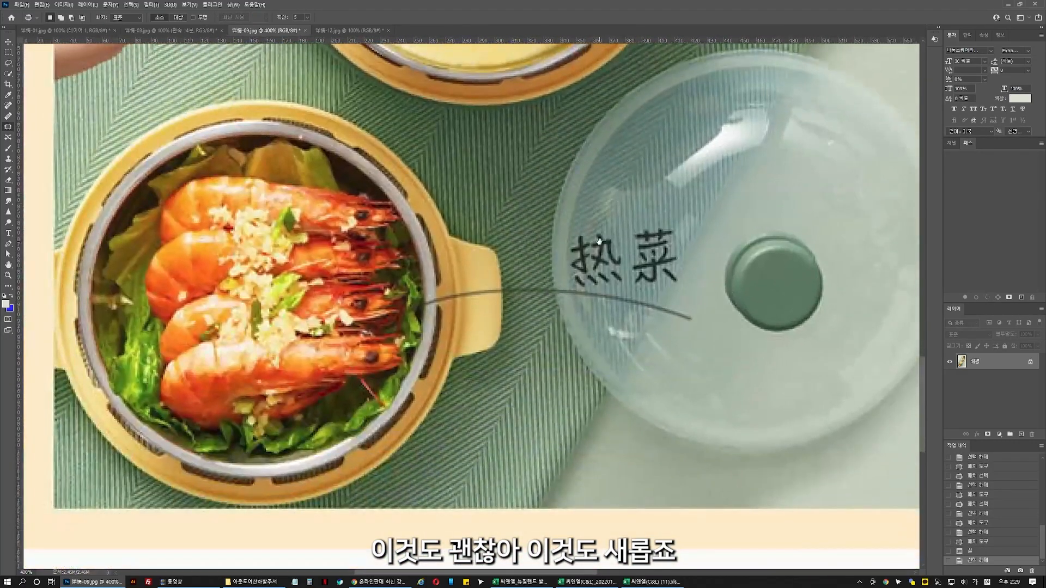
{"action": "left_click_drag", "start_coordinate": [599, 241], "coordinate": [526, 266]}
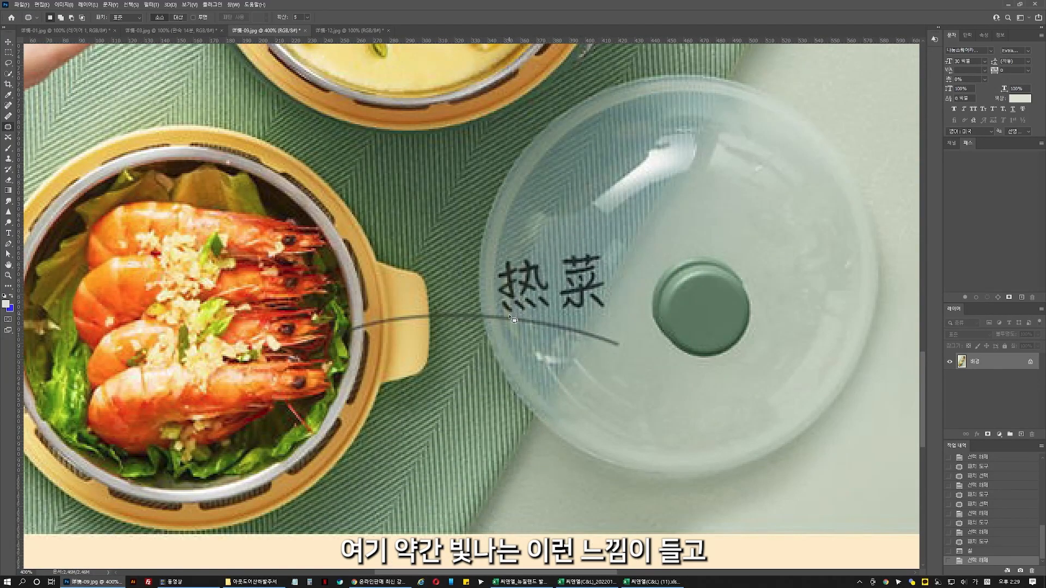
{"action": "mouse_move", "coordinate": [505, 315]}
{"action": "left_mouse_down"}
{"action": "mouse_move", "coordinate": [499, 260]}
{"action": "mouse_move", "coordinate": [544, 262]}
{"action": "mouse_move", "coordinate": [556, 314]}
{"action": "mouse_move", "coordinate": [515, 319]}
{"action": "left_mouse_up"}
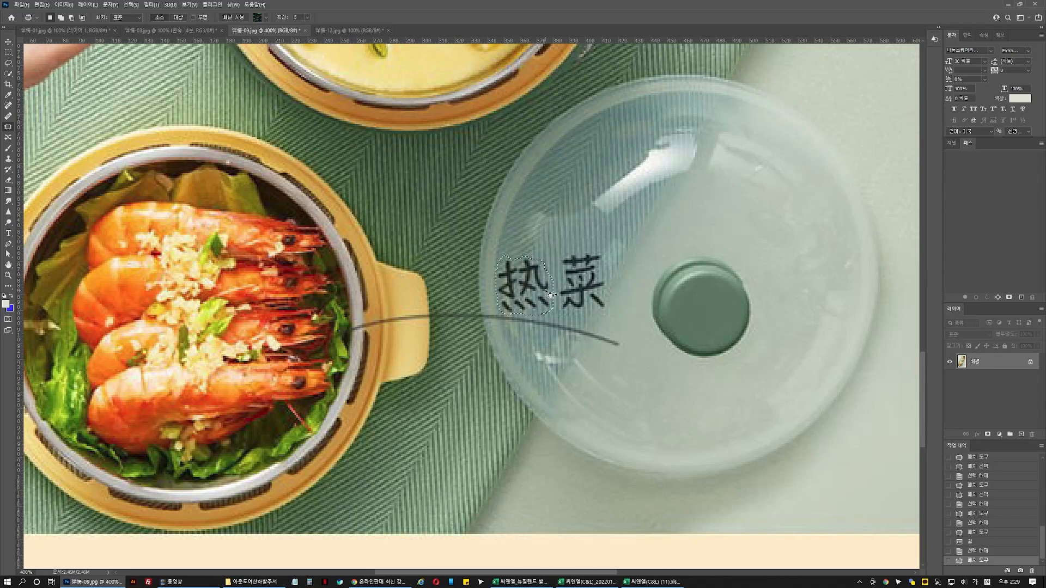
{"action": "right_click", "coordinate": [557, 277]}
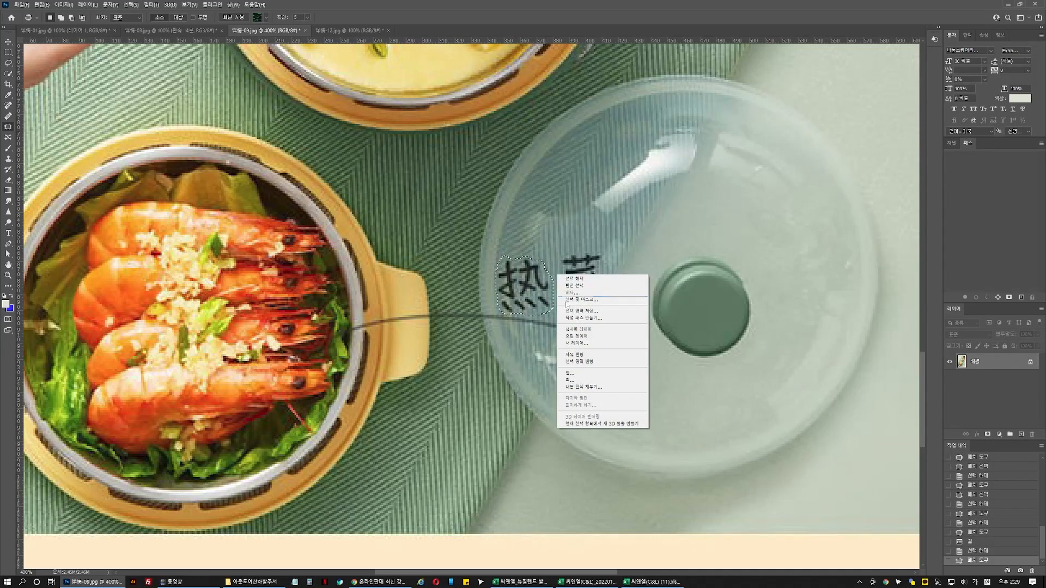
{"action": "left_click", "coordinate": [599, 374]}
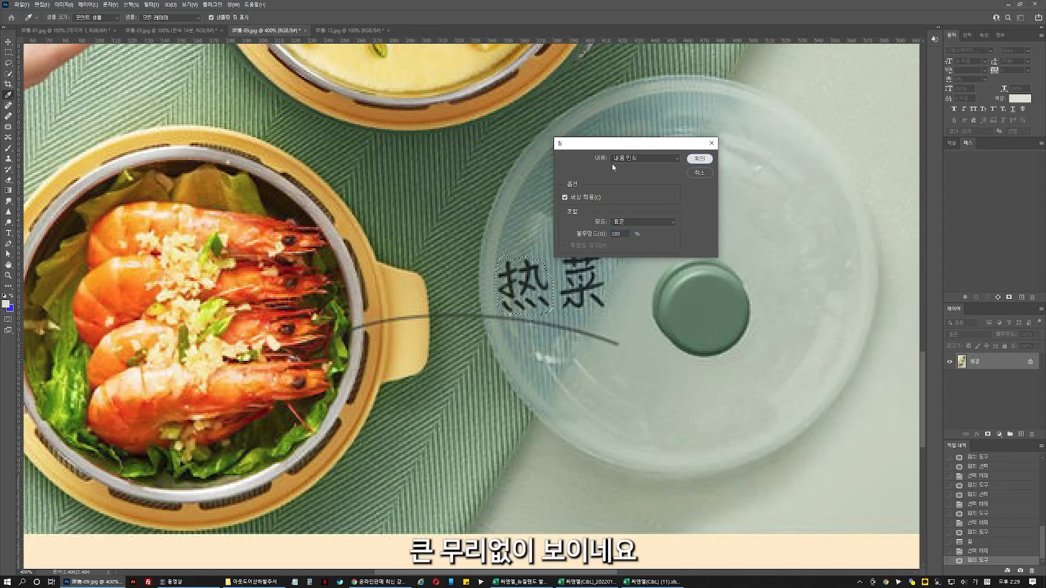
{"action": "left_click", "coordinate": [700, 159]}
{"action": "key", "text": "ctrl+d"}
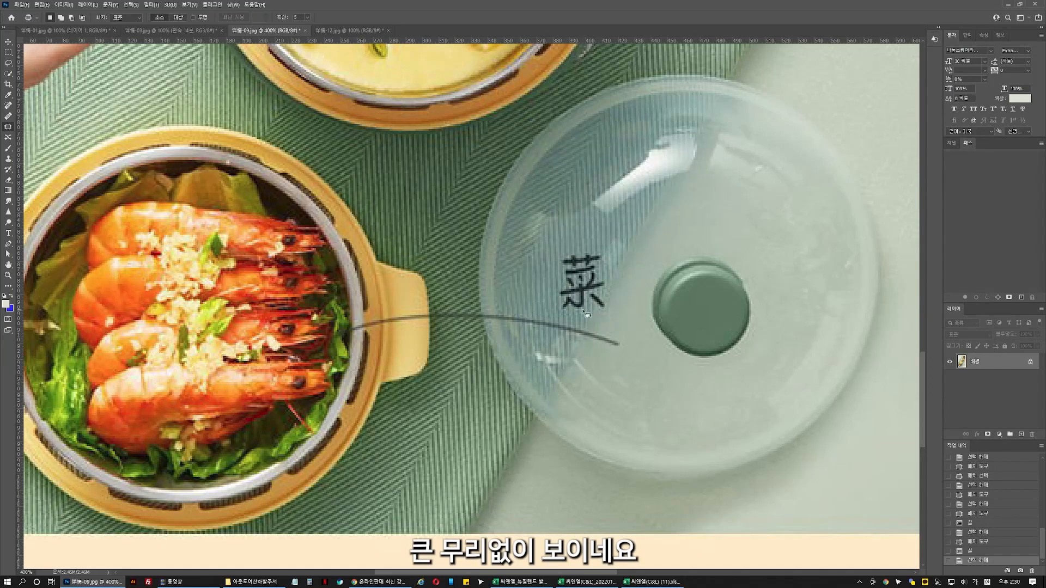
Outline the character "菜" over the transparent lid, remove it with a Content-Aware fill, and deselect.
{"action": "mouse_move", "coordinate": [561, 287]}
{"action": "left_mouse_down"}
{"action": "mouse_move", "coordinate": [565, 252]}
{"action": "mouse_move", "coordinate": [601, 254]}
{"action": "mouse_move", "coordinate": [609, 311]}
{"action": "mouse_move", "coordinate": [569, 316]}
{"action": "left_mouse_up"}
{"action": "right_click", "coordinate": [615, 272]}
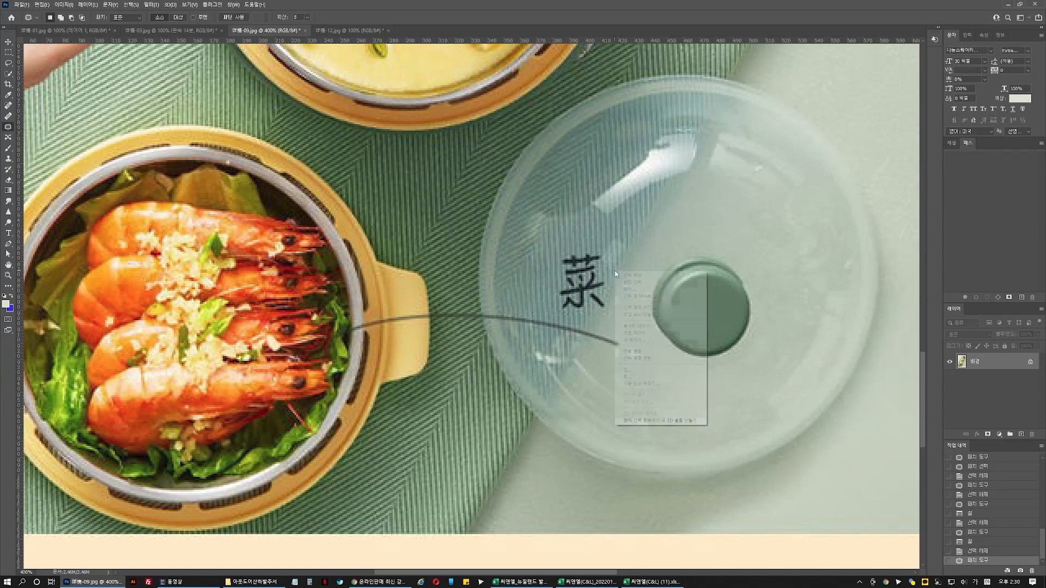
{"action": "left_click", "coordinate": [631, 370]}
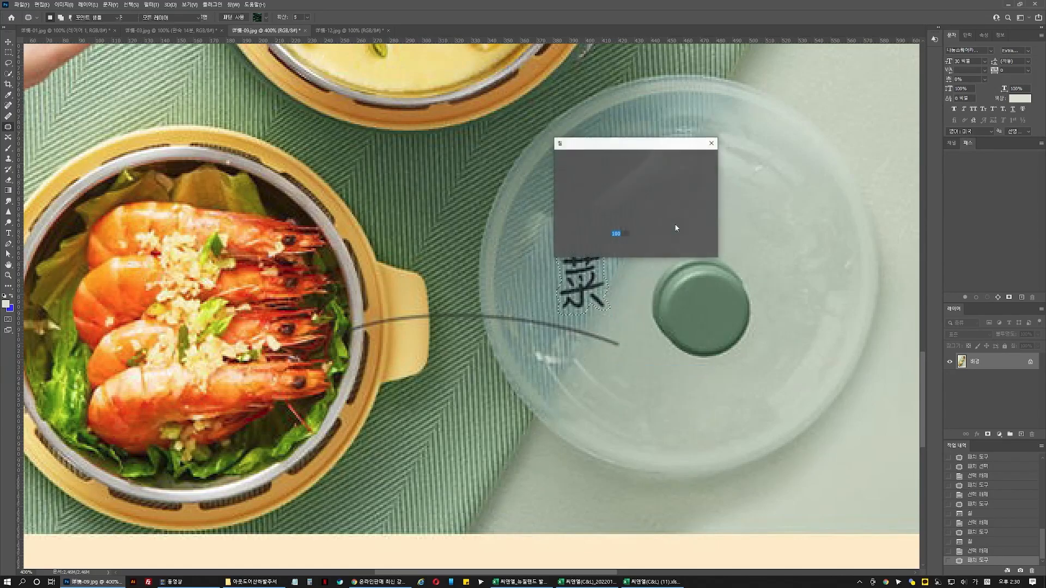
{"action": "left_click", "coordinate": [699, 158]}
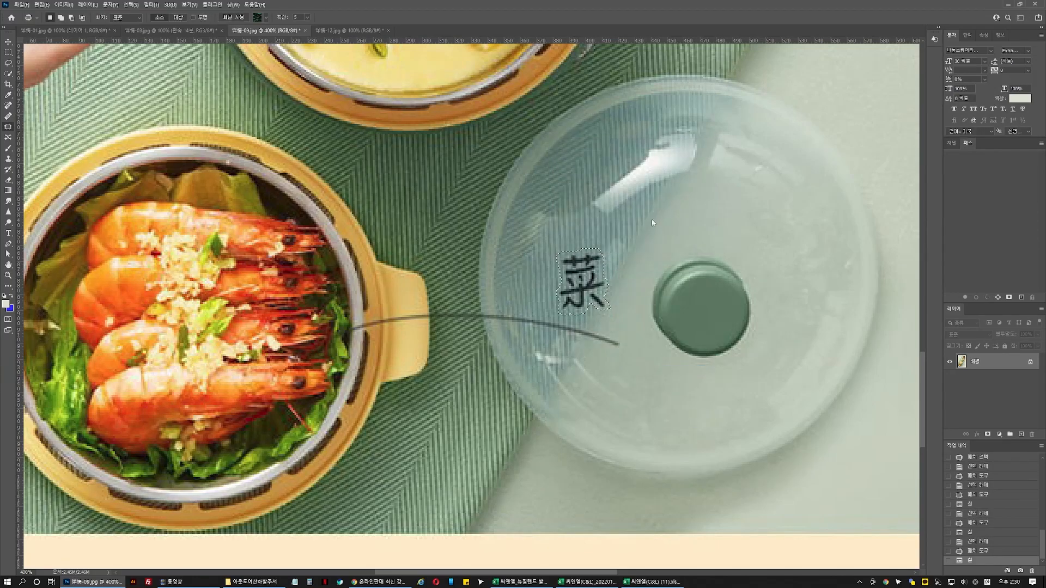
{"action": "key", "text": "ctrl+d"}
Add the text caption "고기찜" on the plain backdrop beside the meat bowl and colour it black (000000).
{"action": "left_click_drag", "start_coordinate": [578, 304], "coordinate": [762, 545]}
{"action": "left_click_drag", "start_coordinate": [722, 188], "coordinate": [575, 295]}
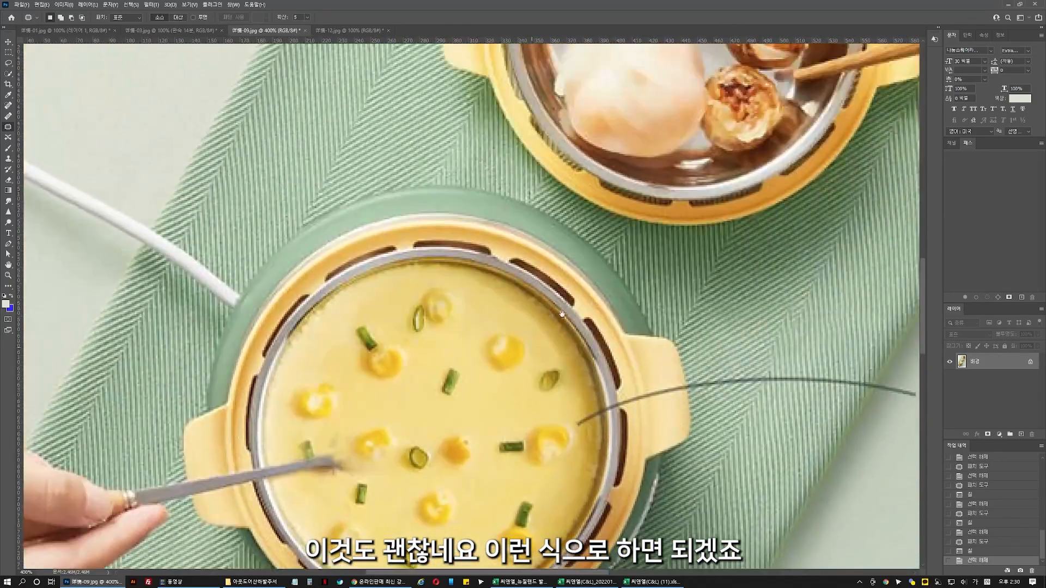
{"action": "double_click", "coordinate": [9, 276]}
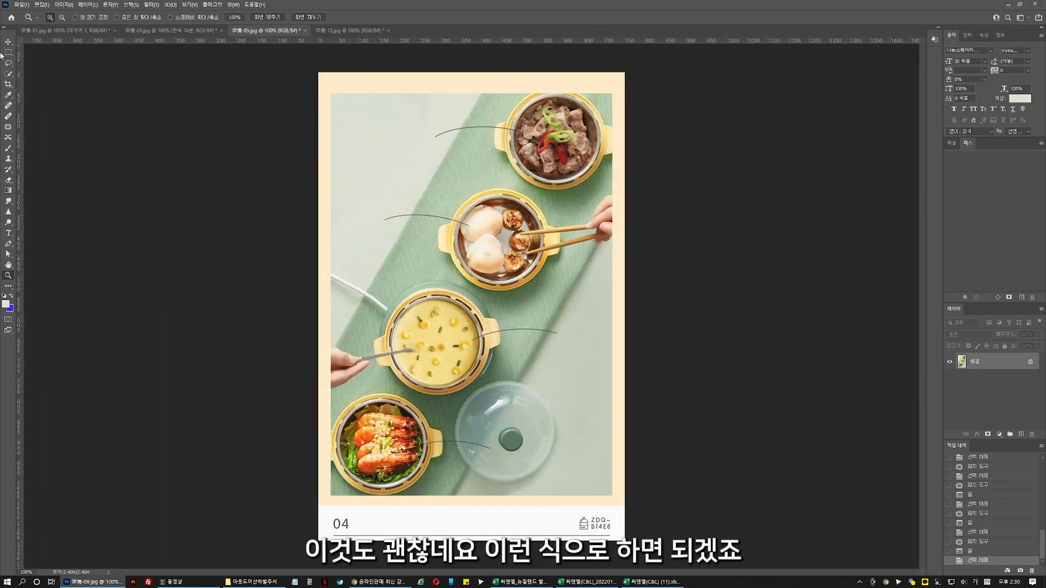
{"action": "left_click", "coordinate": [8, 232]}
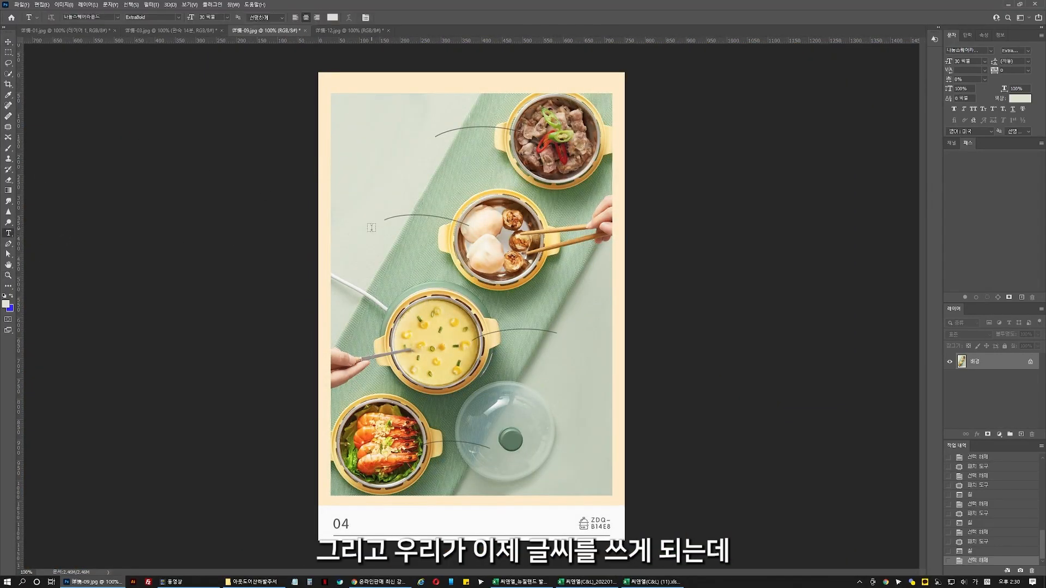
{"action": "left_click", "coordinate": [397, 153]}
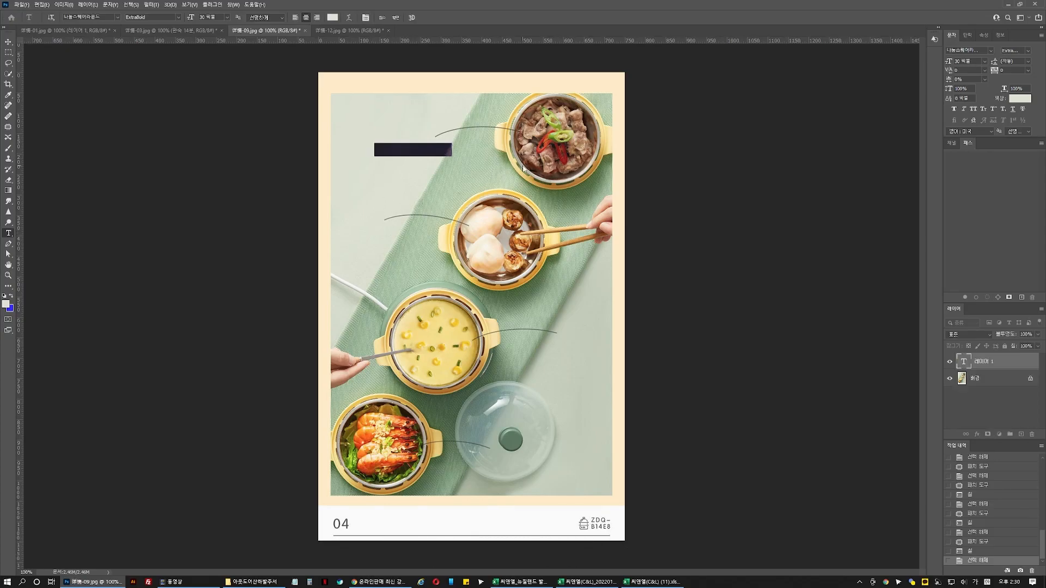
{"action": "left_click", "coordinate": [6, 303]}
{"action": "left_click", "coordinate": [723, 298]}
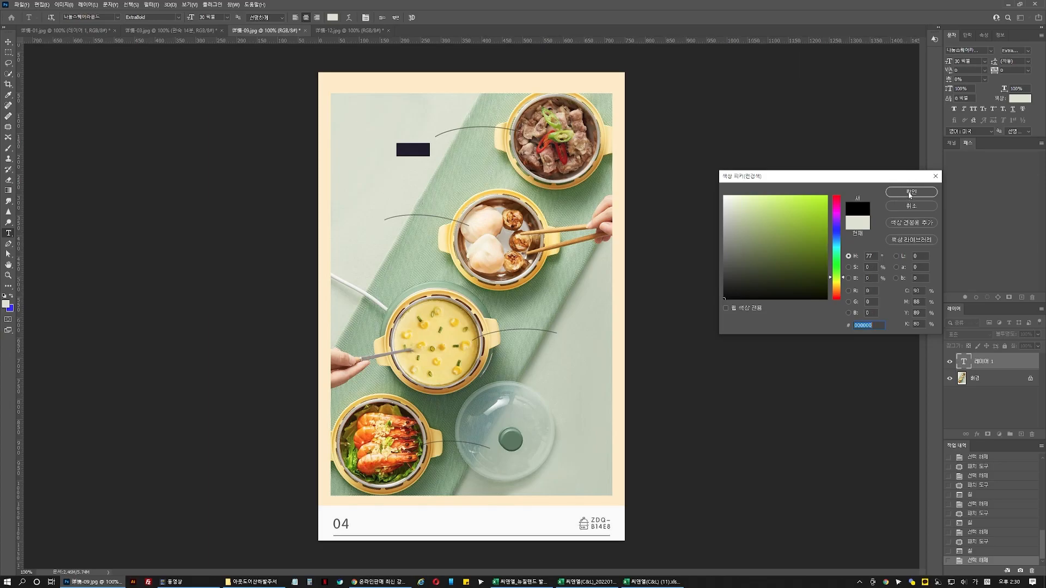
{"action": "left_click", "coordinate": [909, 192]}
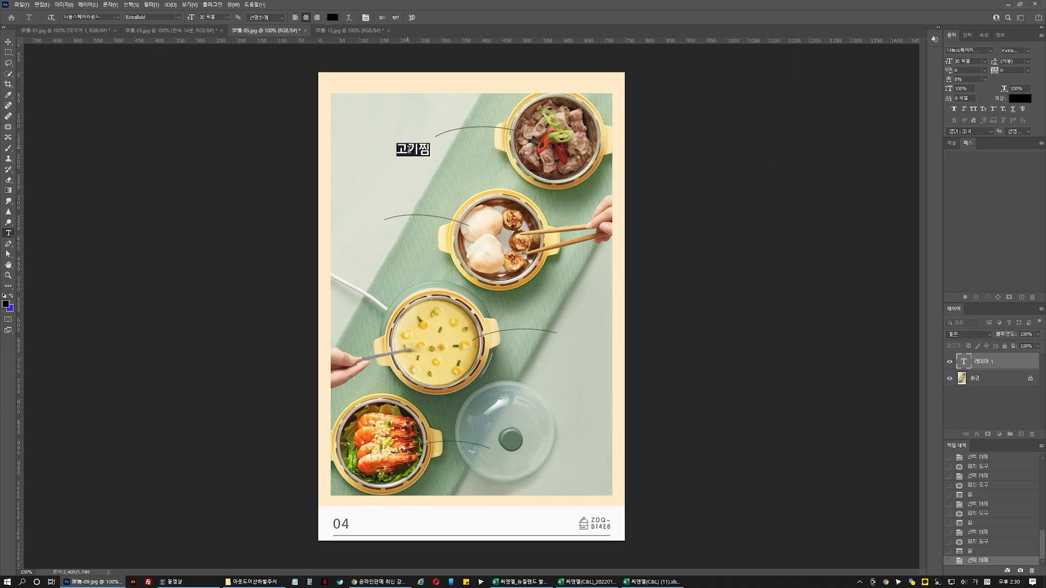
Move "고기찜" to the end of the meat bowl's leader line and duplicate it beside the dumpling bowl as "만두찜".
{"action": "left_click", "coordinate": [9, 41]}
{"action": "left_click_drag", "start_coordinate": [457, 163], "coordinate": [354, 227]}
{"action": "key", "text": "t"}
{"action": "type", "text": "만두찜"}
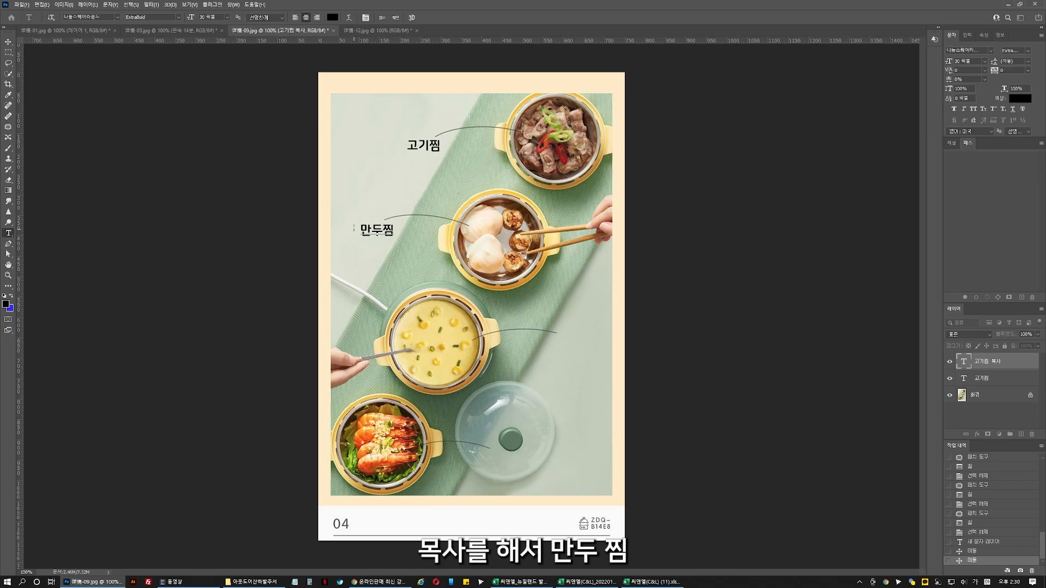
Reposition the caption "만두찜" just above the dumpling bowl's leader line.
{"action": "left_click", "coordinate": [8, 41]}
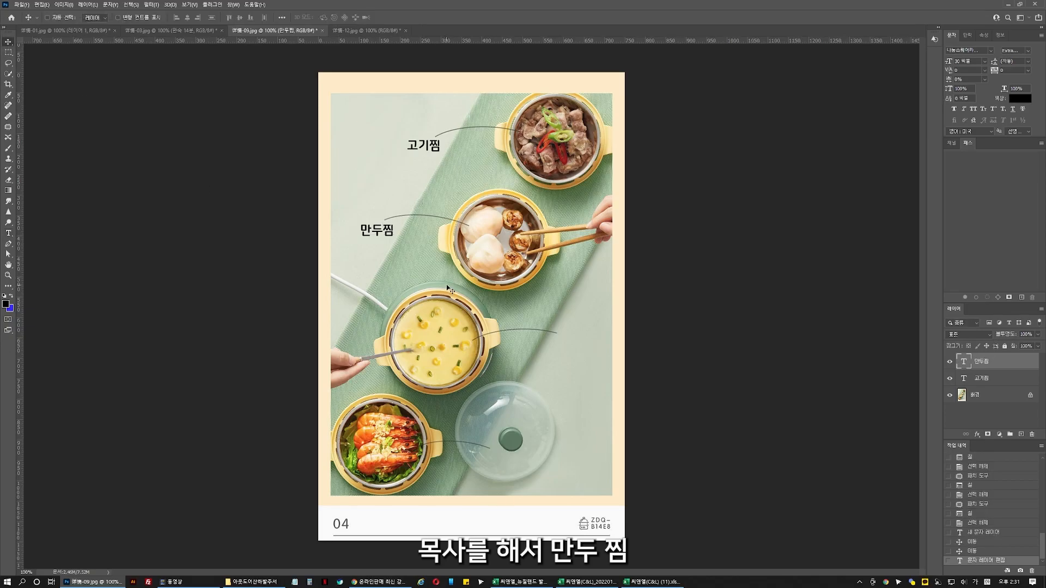
{"action": "left_click_drag", "start_coordinate": [456, 286], "coordinate": [460, 289]}
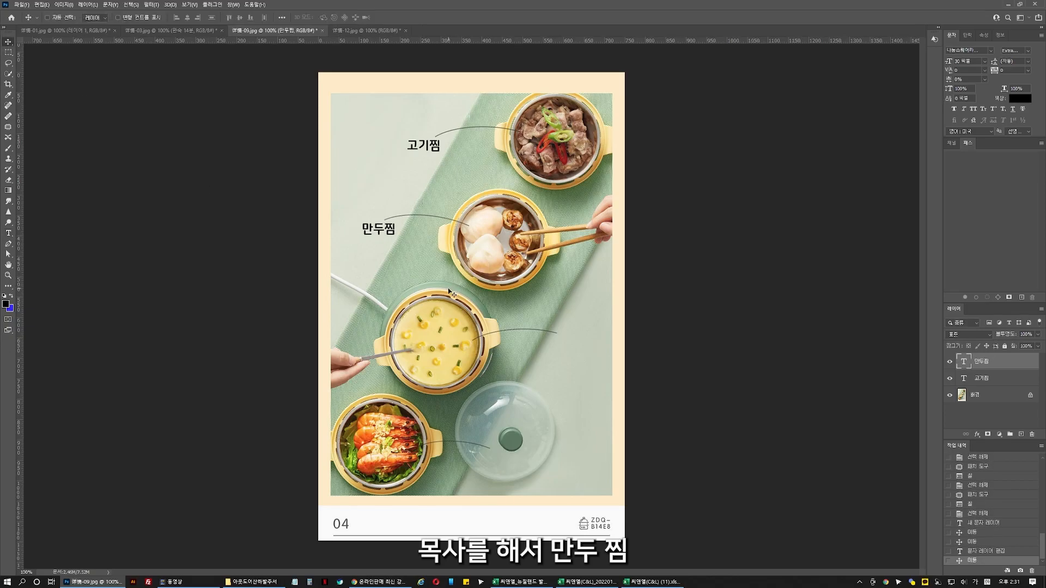
{"action": "left_click_drag", "start_coordinate": [402, 252], "coordinate": [431, 225]}
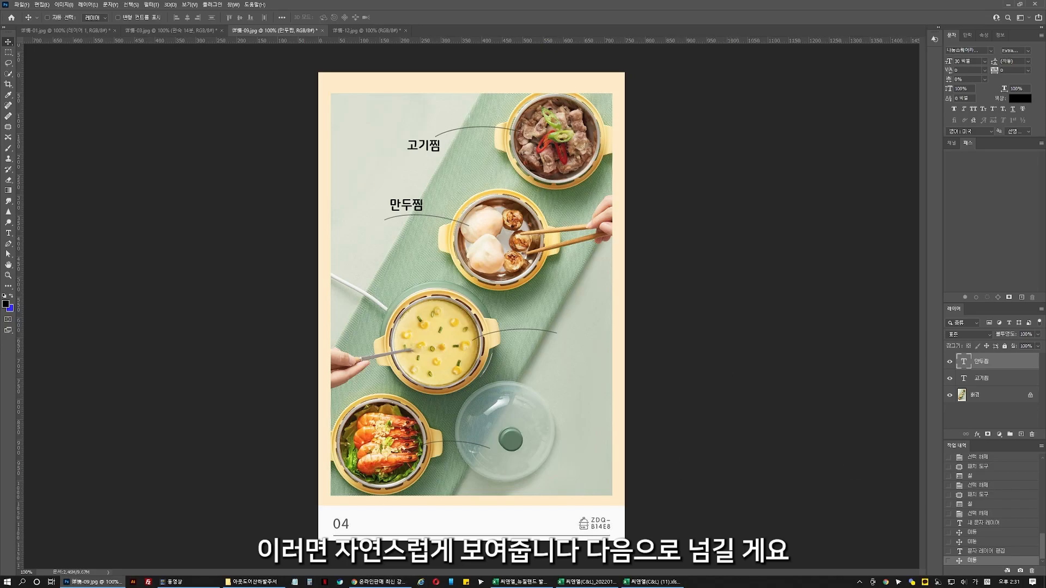
Switch to the steel pan image and outline "不锈钢" on the shield badge with a freehand lasso selection.
{"action": "key", "text": "ctrl+Tab"}
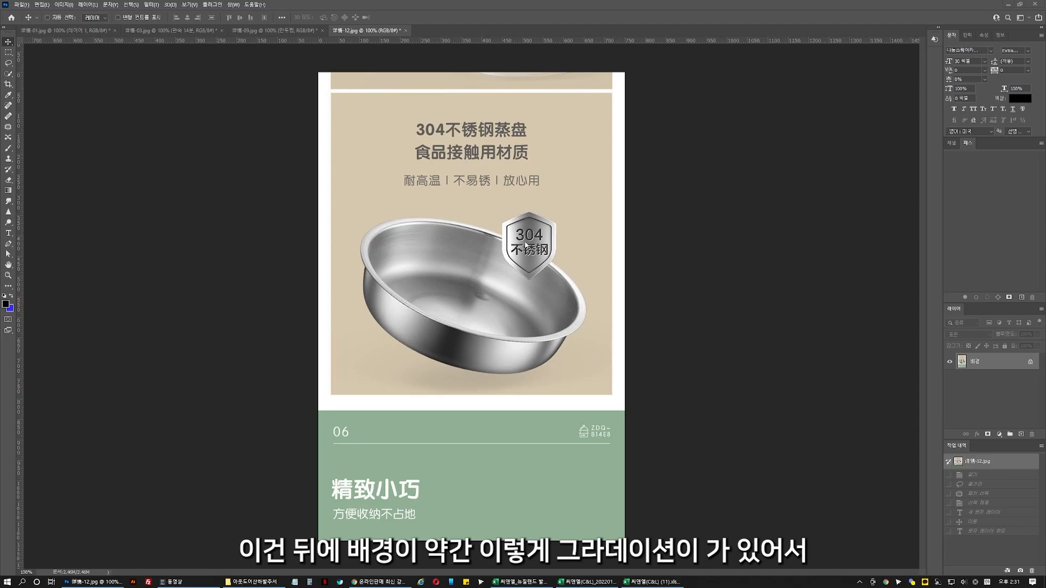
{"action": "left_click", "coordinate": [8, 278]}
{"action": "left_click", "coordinate": [510, 275]}
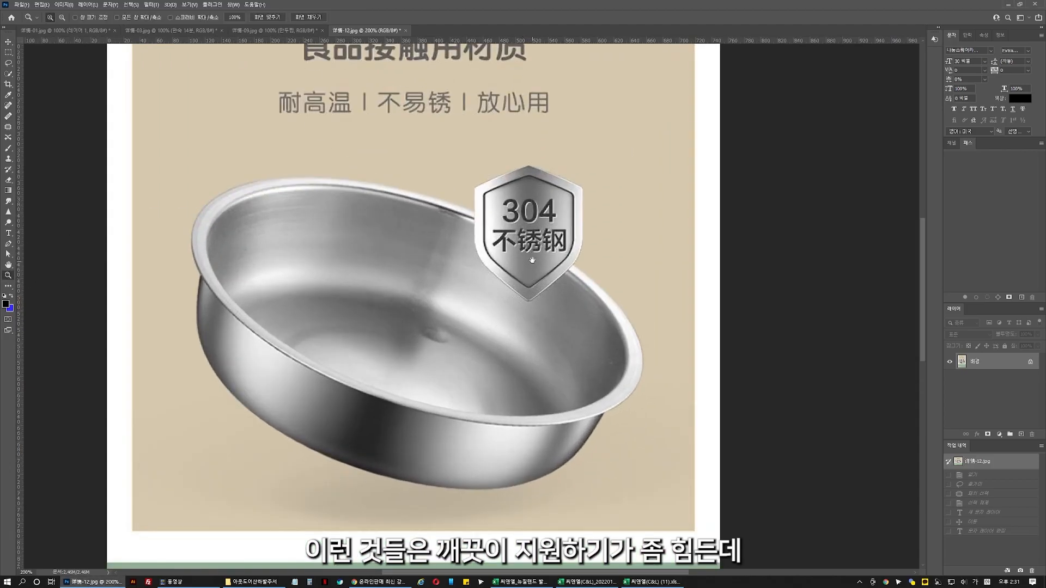
{"action": "left_click", "coordinate": [8, 63]}
{"action": "mouse_move", "coordinate": [510, 303]}
{"action": "left_mouse_down"}
{"action": "mouse_move", "coordinate": [488, 300]}
{"action": "mouse_move", "coordinate": [488, 271]}
{"action": "mouse_move", "coordinate": [569, 275]}
{"action": "mouse_move", "coordinate": [566, 297]}
{"action": "mouse_move", "coordinate": [512, 311]}
{"action": "left_mouse_up"}
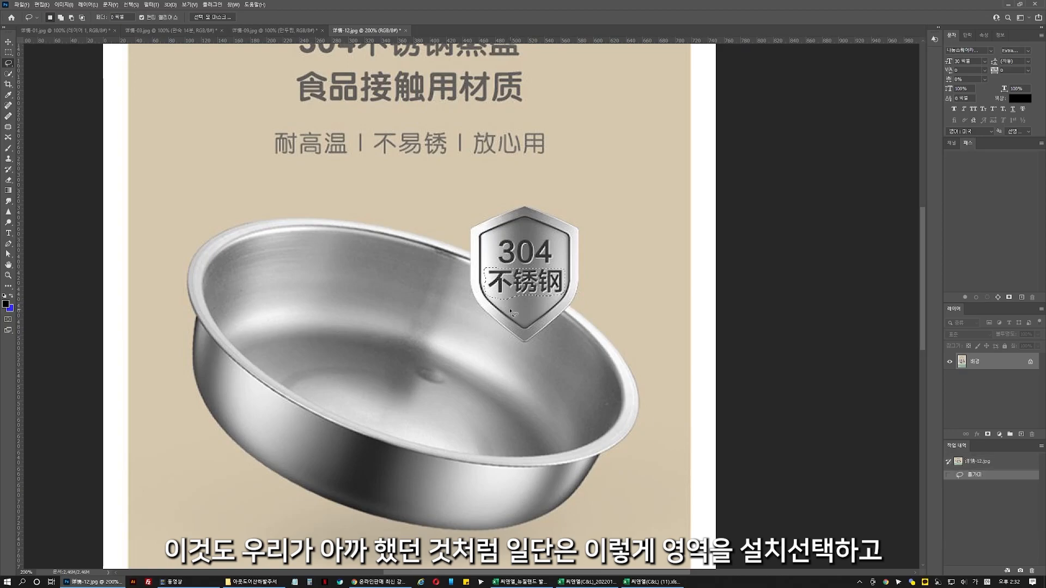
Try to remove the selected "不锈钢" from the badge with a Content-Aware fill, and undo it.
{"action": "right_click", "coordinate": [568, 299]}
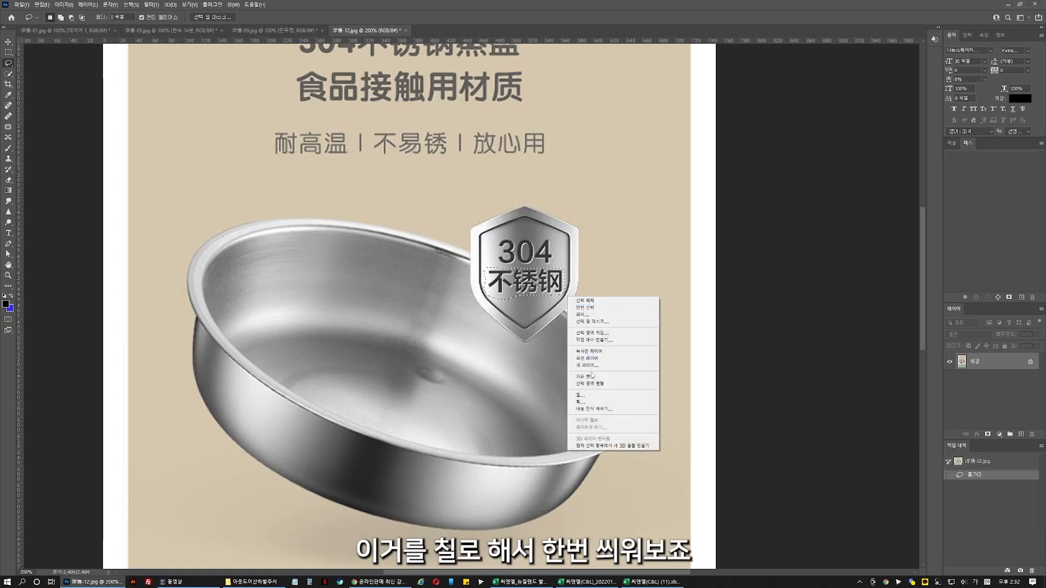
{"action": "left_click", "coordinate": [582, 396]}
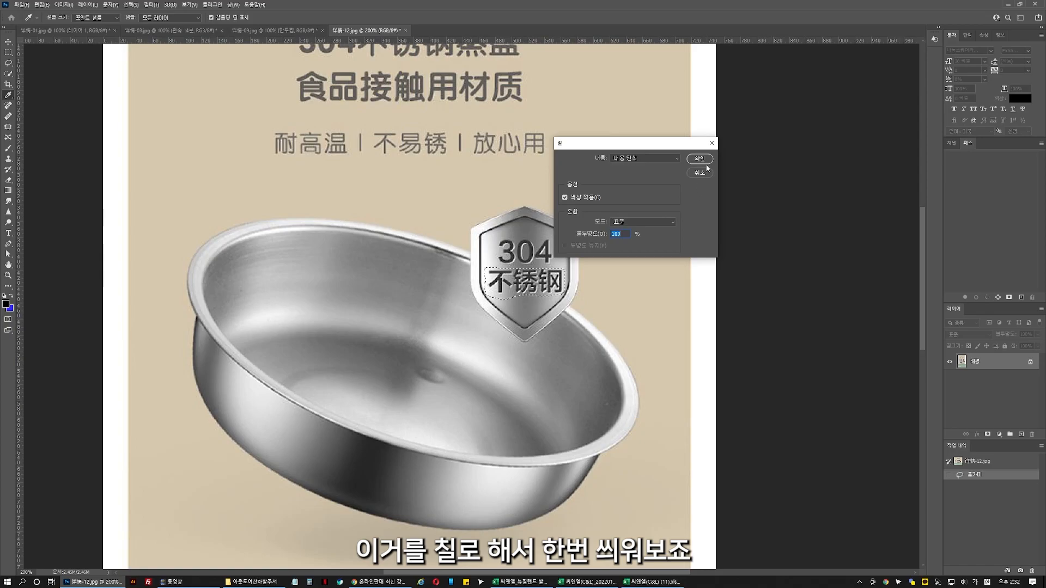
{"action": "left_click", "coordinate": [706, 160]}
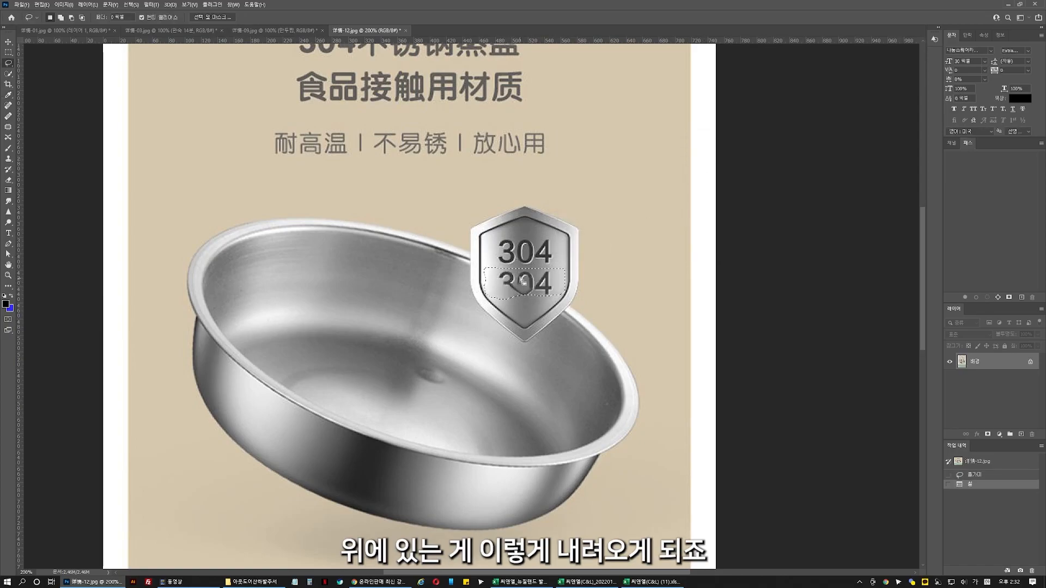
{"action": "key", "text": "ctrl+z"}
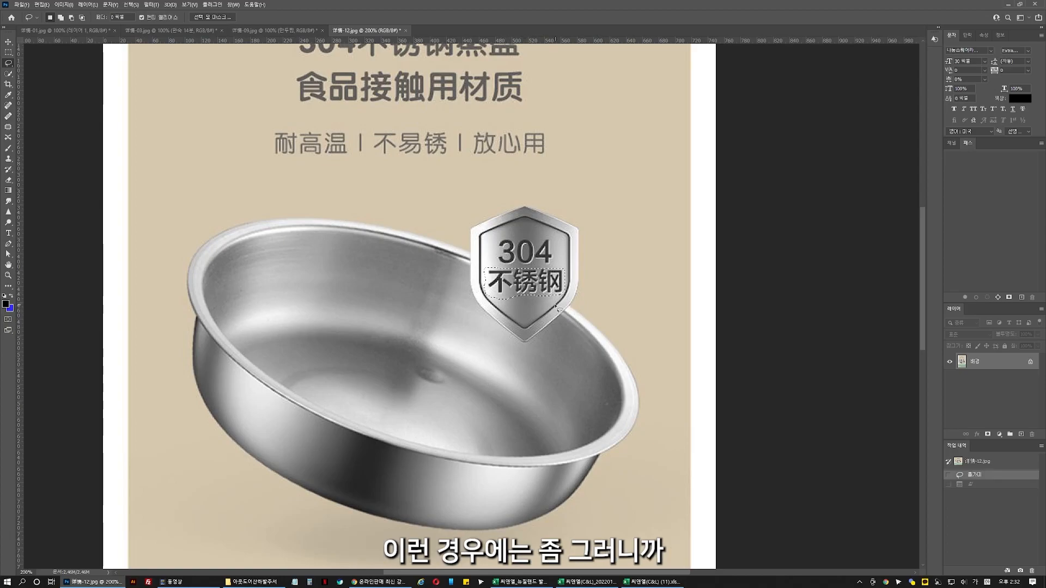
Patch out the selected "不锈钢" with smooth metal from the pan's inner wall below the badge, and deselect.
{"action": "left_click", "coordinate": [8, 128]}
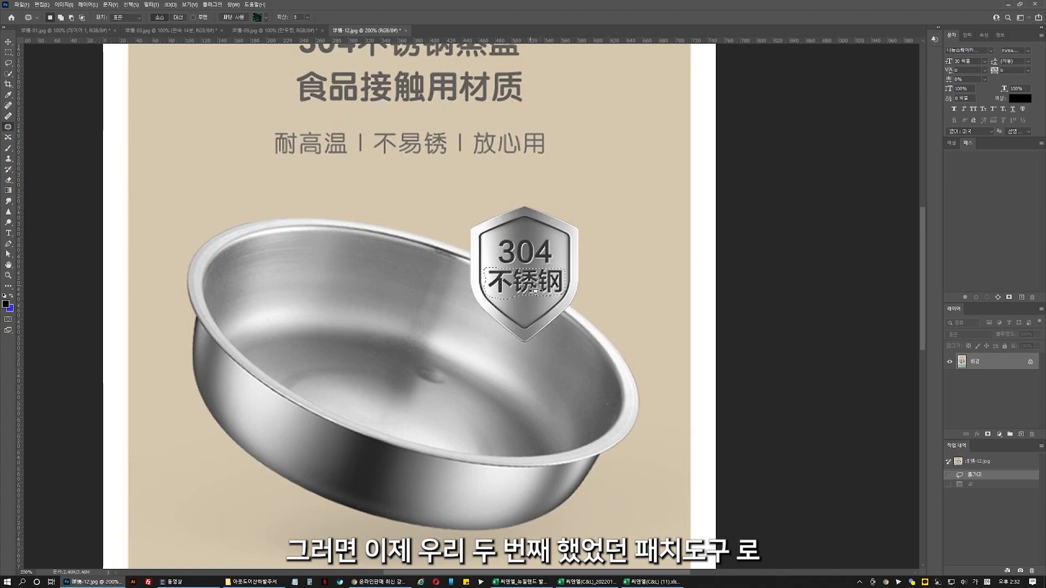
{"action": "left_click_drag", "start_coordinate": [537, 289], "coordinate": [556, 374]}
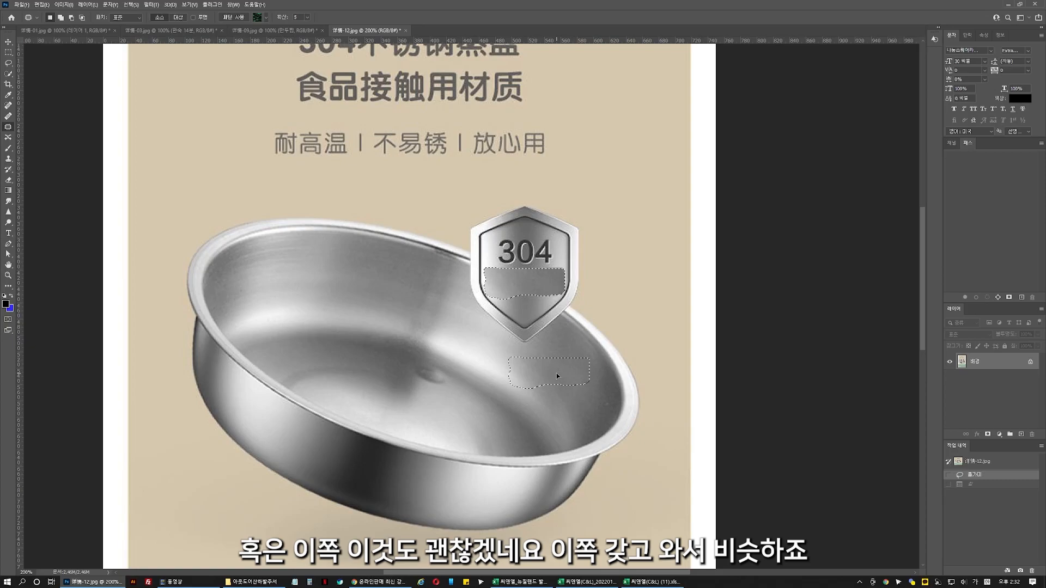
{"action": "left_click_drag", "start_coordinate": [557, 375], "coordinate": [556, 375]}
{"action": "key", "text": "ctrl+d"}
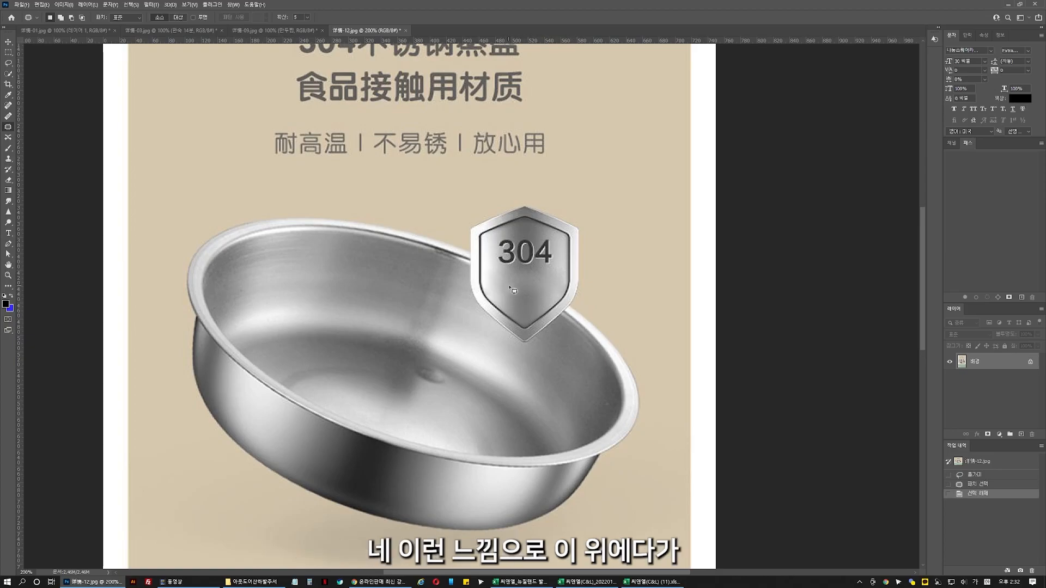
Add the two-line text "스테인레스" / "스틸" below "304" on the badge and set its line spacing to 33 px.
{"action": "left_click", "coordinate": [8, 233]}
{"action": "left_click", "coordinate": [529, 300]}
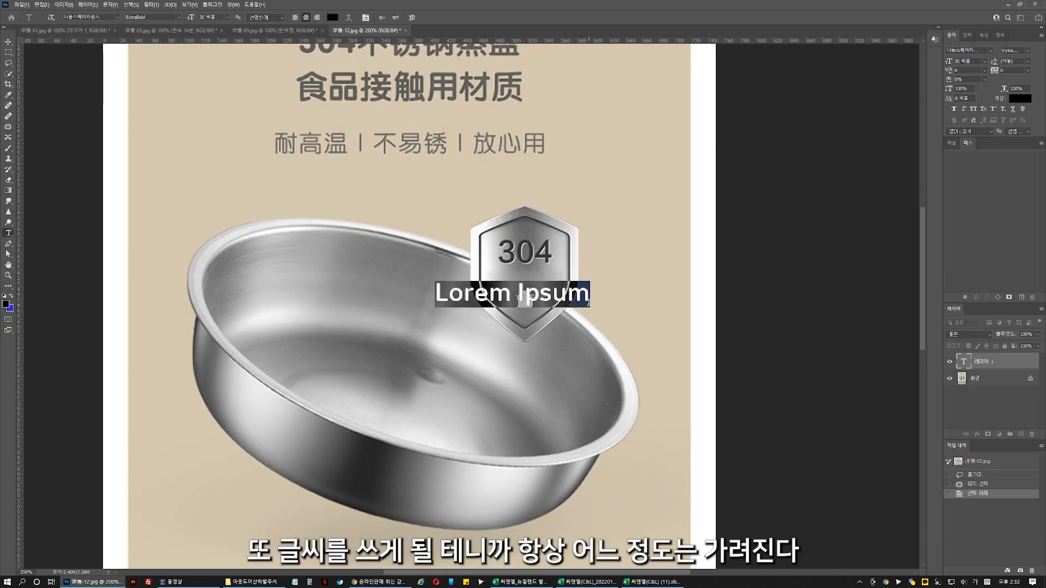
{"action": "type", "text": "스테인레스"}
{"action": "key", "text": "Return"}
{"action": "type", "text": "스틸"}
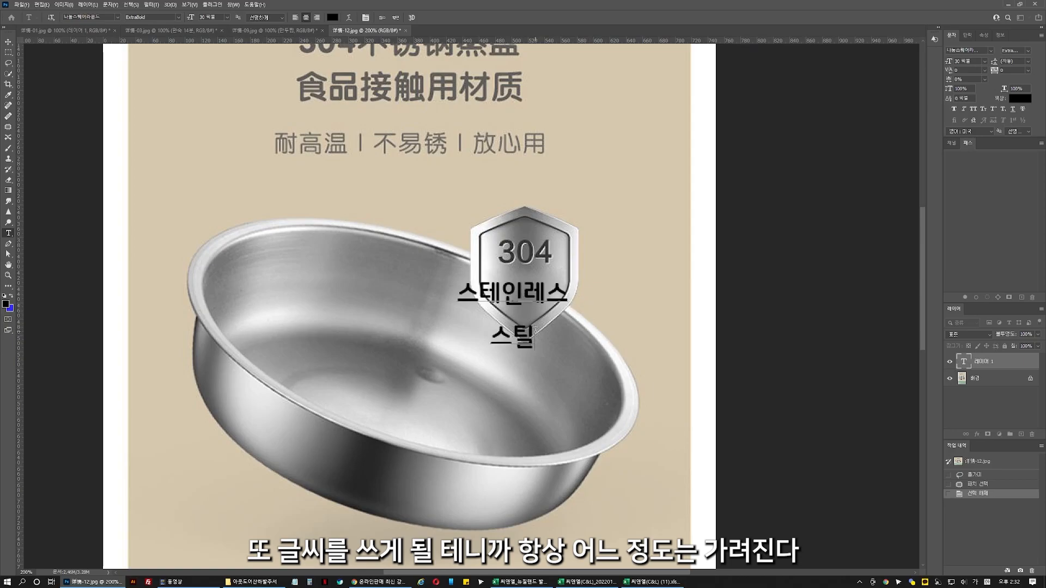
{"action": "left_click_drag", "start_coordinate": [536, 329], "coordinate": [450, 294]}
{"action": "left_click_drag", "start_coordinate": [995, 62], "coordinate": [985, 66]}
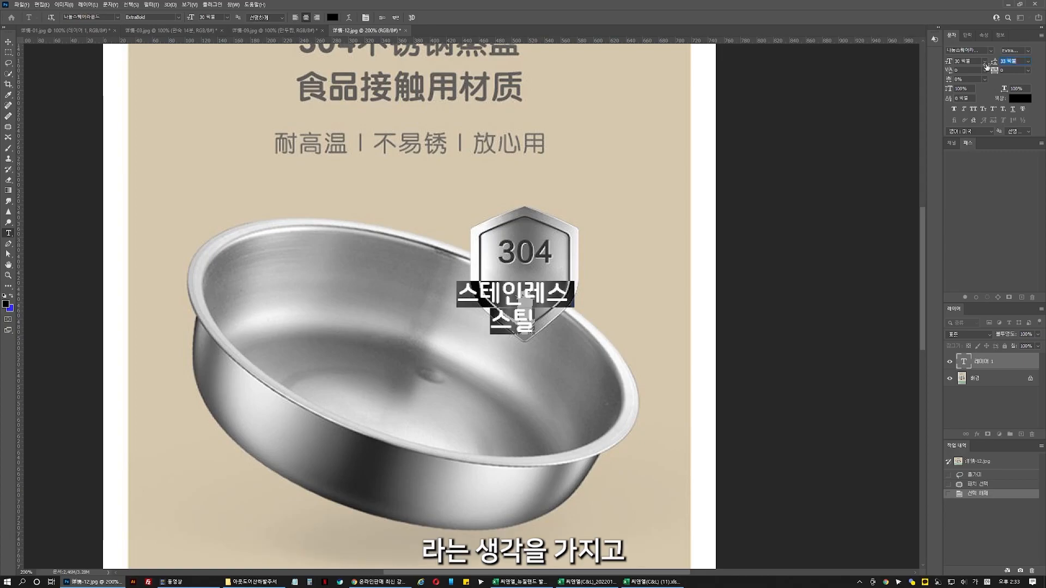
Scale the "스테인레스 스틸" text to about 67% and position it inside the shield badge below "304".
{"action": "left_click", "coordinate": [8, 41]}
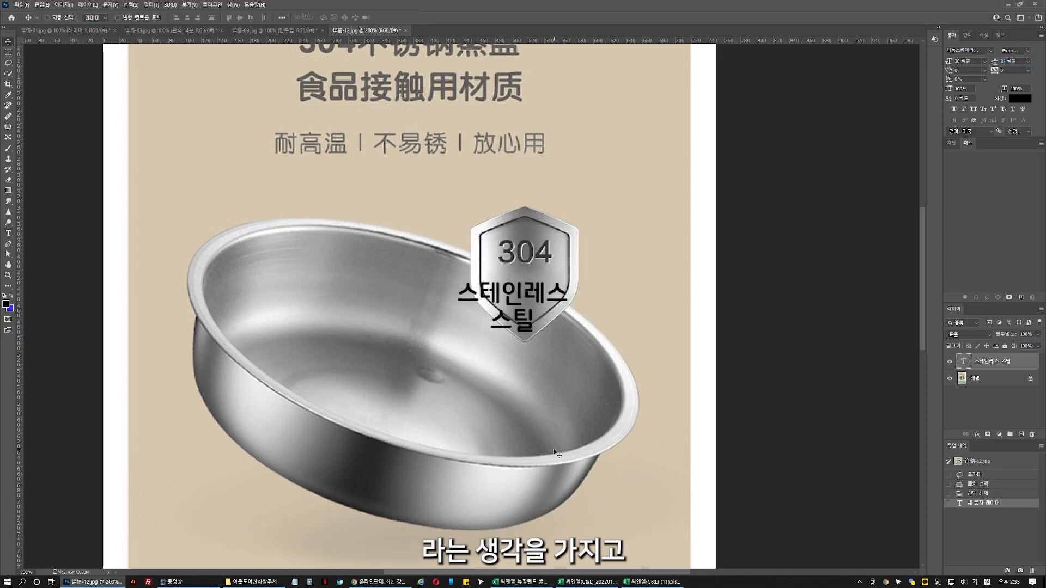
{"action": "key", "text": "ctrl+t"}
{"action": "left_click_drag", "start_coordinate": [460, 289], "coordinate": [527, 289]}
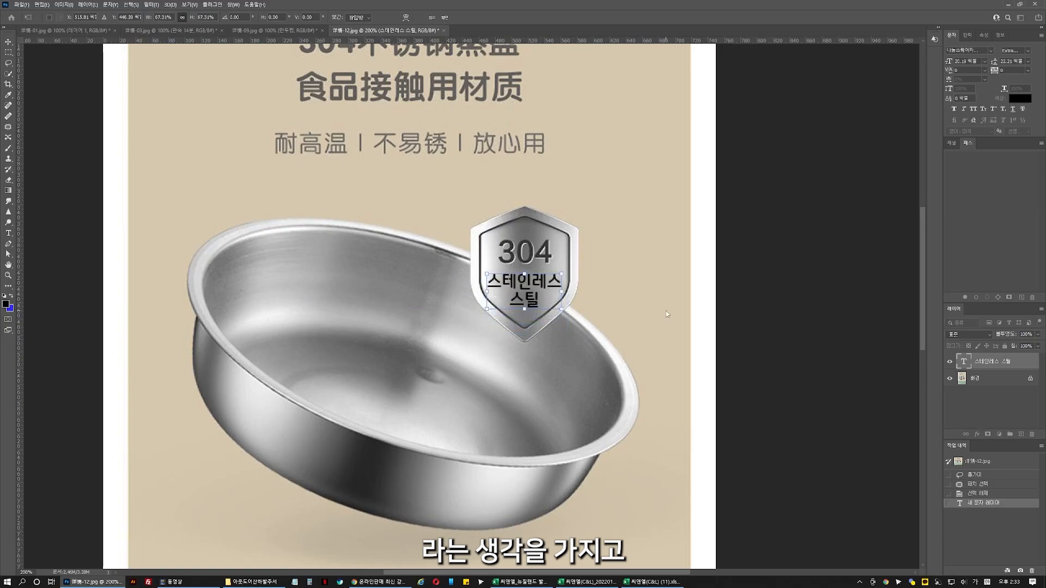
{"action": "key", "text": "Return"}
Nudge the "스테인레스 스틸" text slightly upward within the shield badge.
{"action": "left_click", "coordinate": [9, 276]}
{"action": "double_click", "coordinate": [9, 276]}
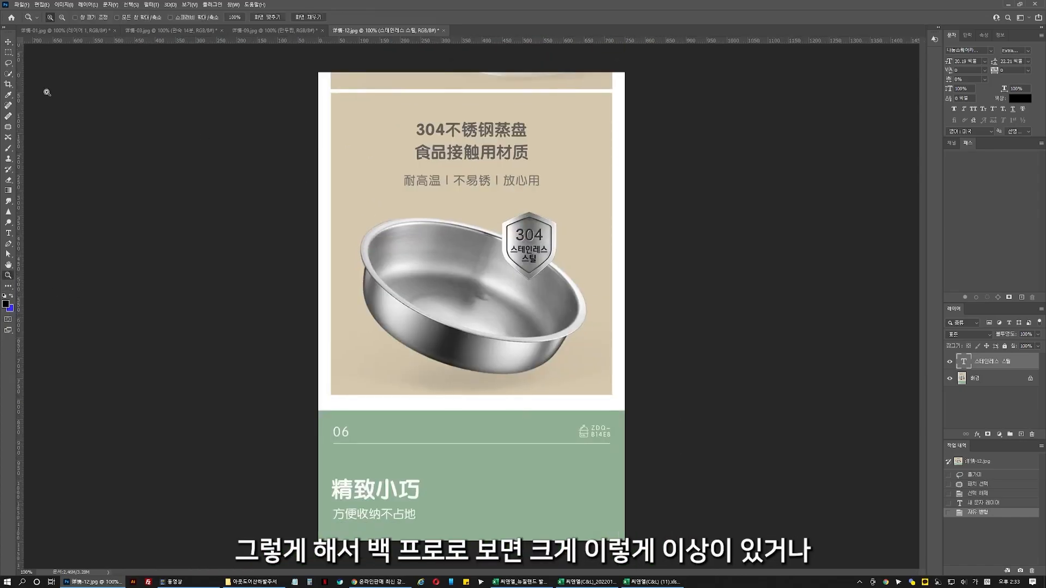
{"action": "left_click", "coordinate": [9, 43]}
{"action": "key", "text": "Up"}
{"action": "key", "text": "Up"}
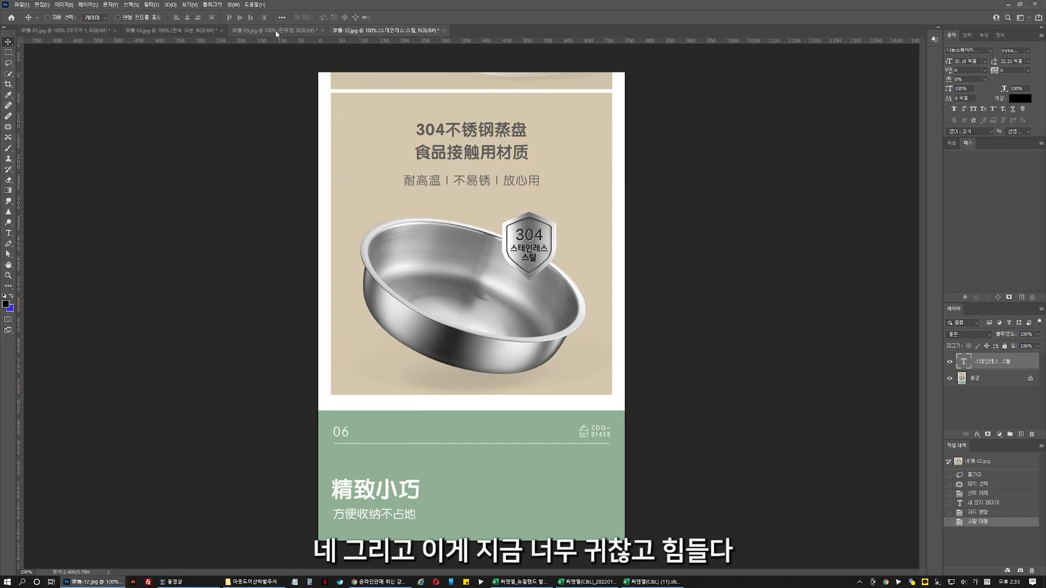
Return to the food photo document and revert it to its originally opened state through the history.
{"action": "left_click", "coordinate": [243, 31]}
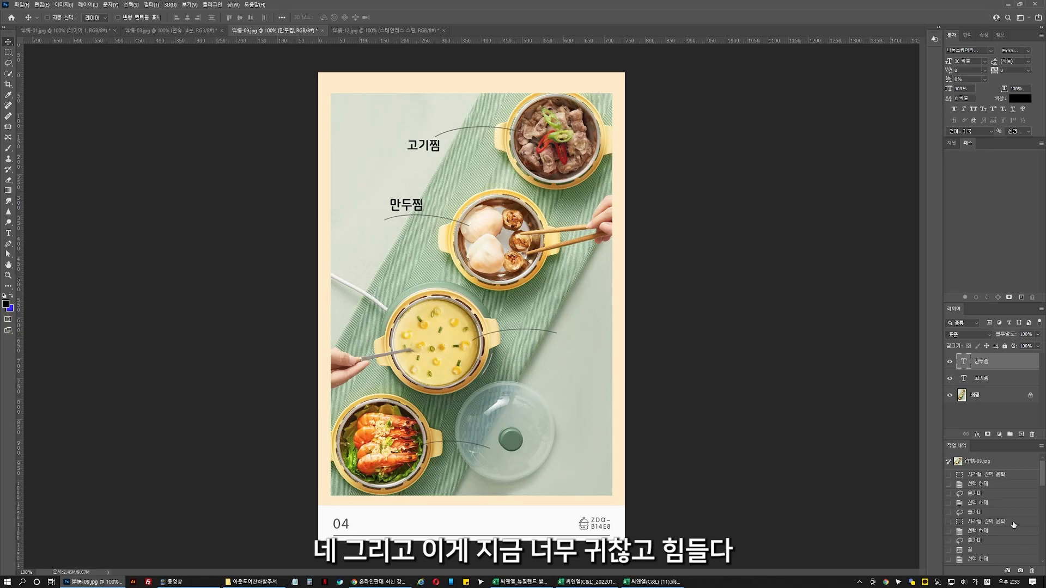
{"action": "left_click", "coordinate": [978, 462]}
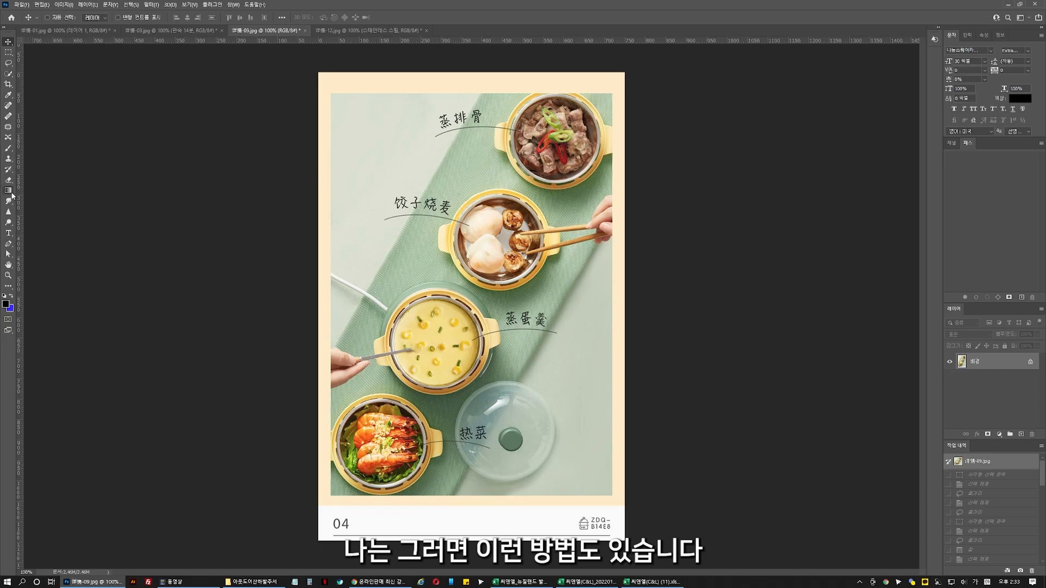
Select a rectangle around the caption "饺子烧麦" beside the dumpling bowl and add a new empty layer.
{"action": "left_click", "coordinate": [8, 52]}
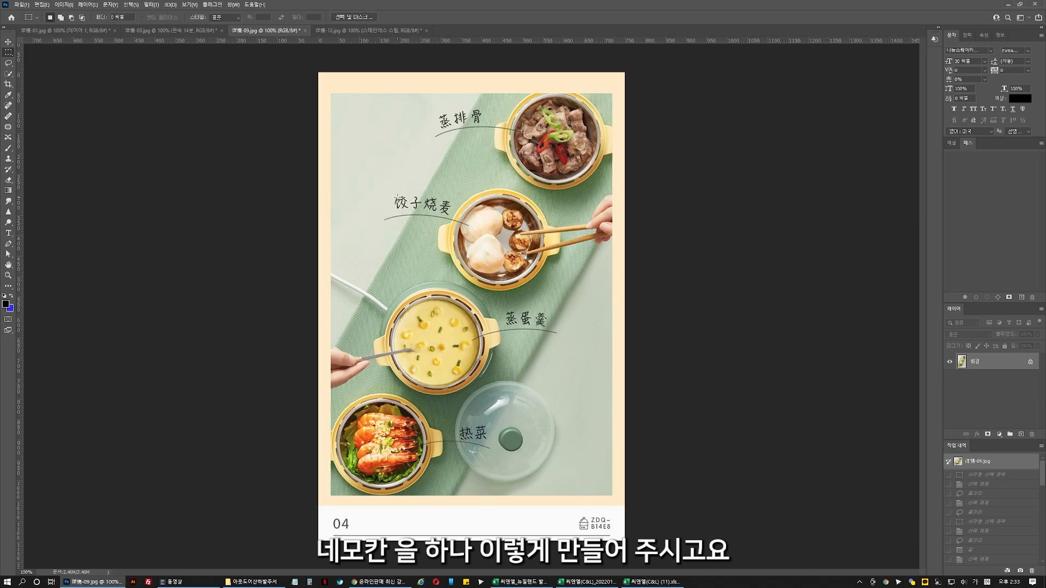
{"action": "left_click_drag", "start_coordinate": [390, 192], "coordinate": [453, 215]}
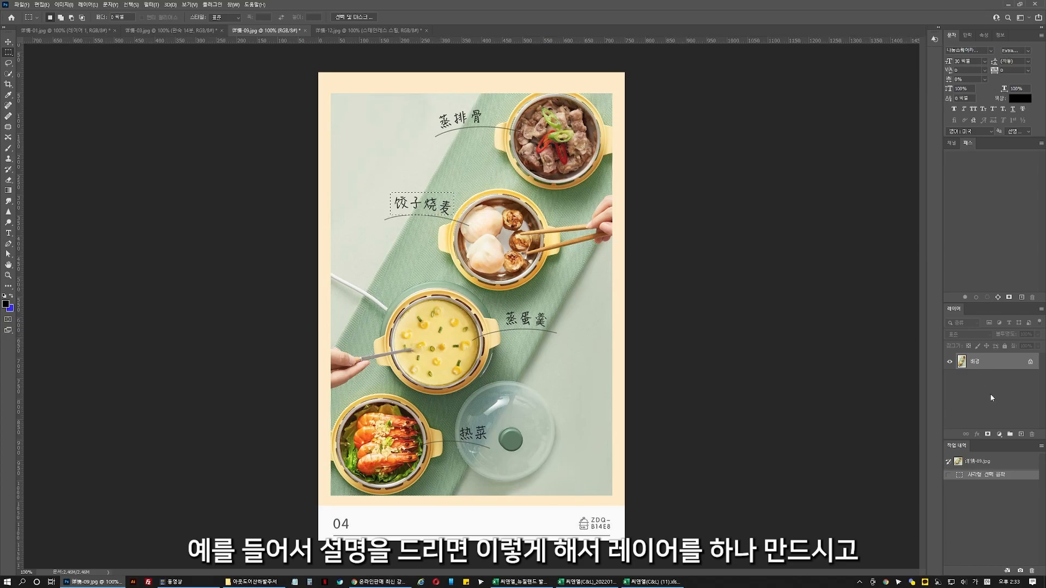
{"action": "left_click", "coordinate": [1018, 434]}
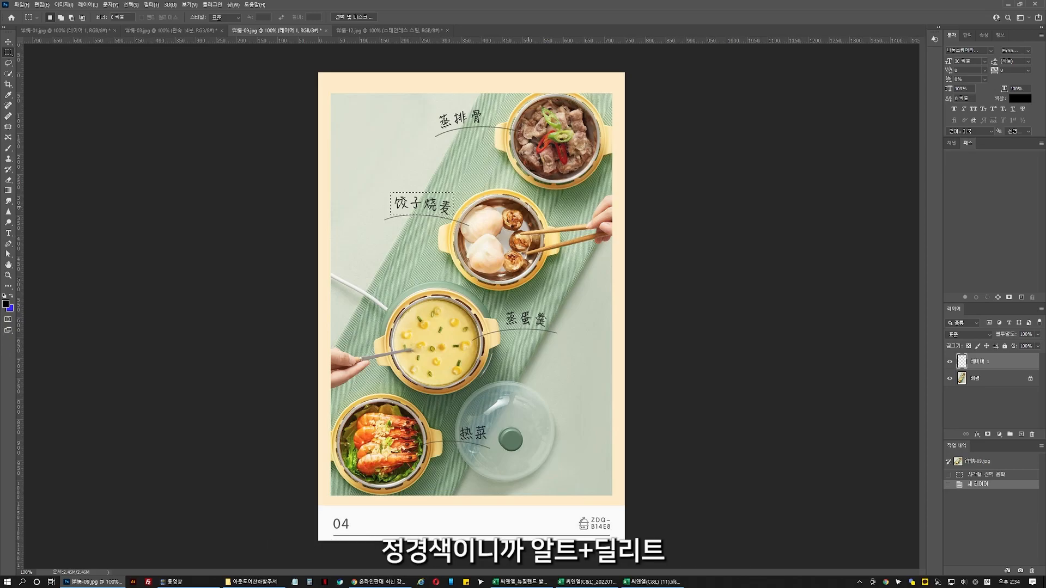
Fill the selected caption rectangle beside the dumpling bowl with black, deselect it, and shift the box slightly left.
{"action": "key", "text": "alt+Delete"}
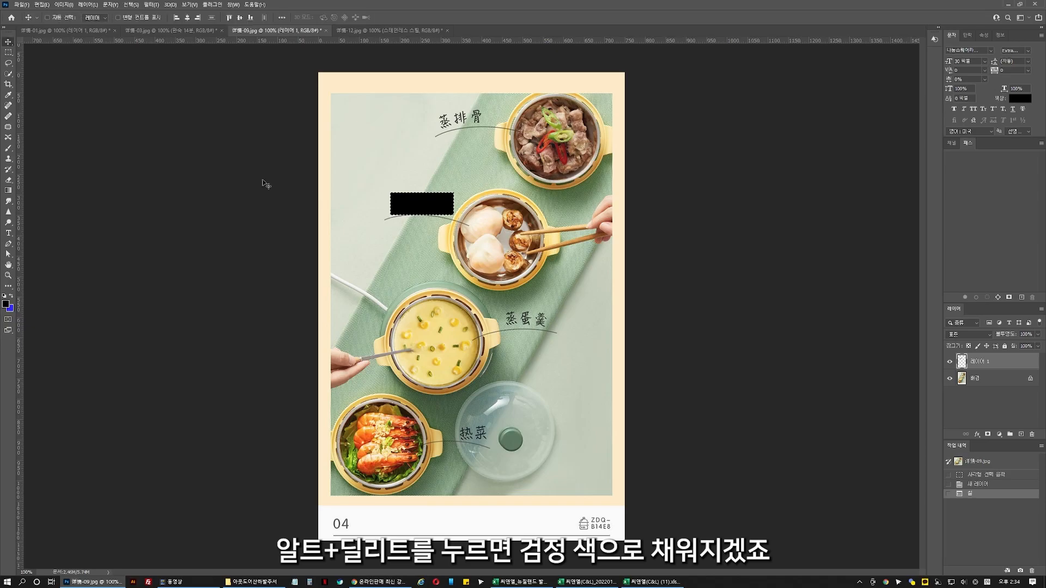
{"action": "key", "text": "v"}
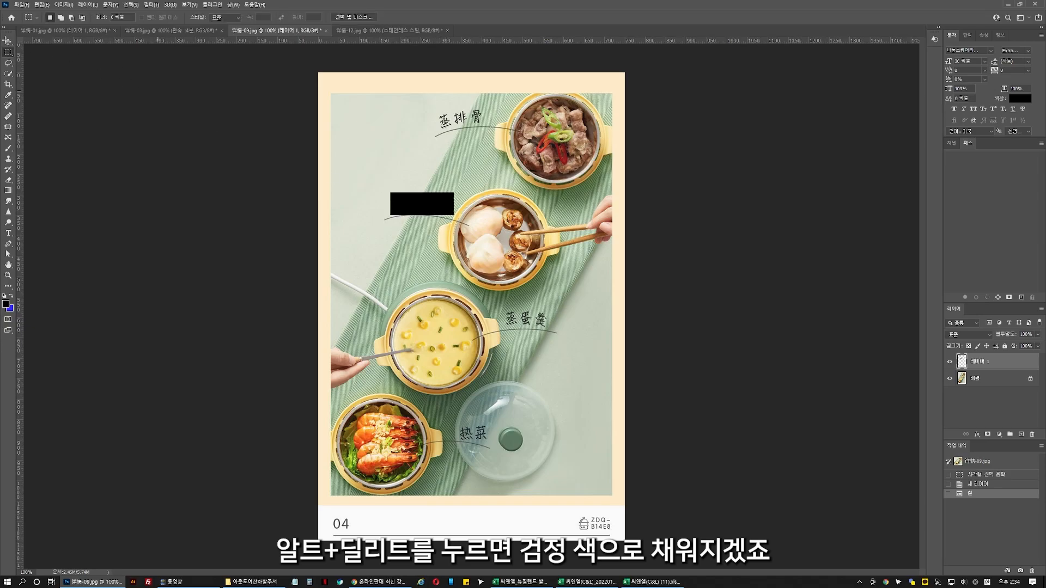
{"action": "key", "text": "ctrl+d"}
{"action": "left_click_drag", "start_coordinate": [438, 211], "coordinate": [432, 211]}
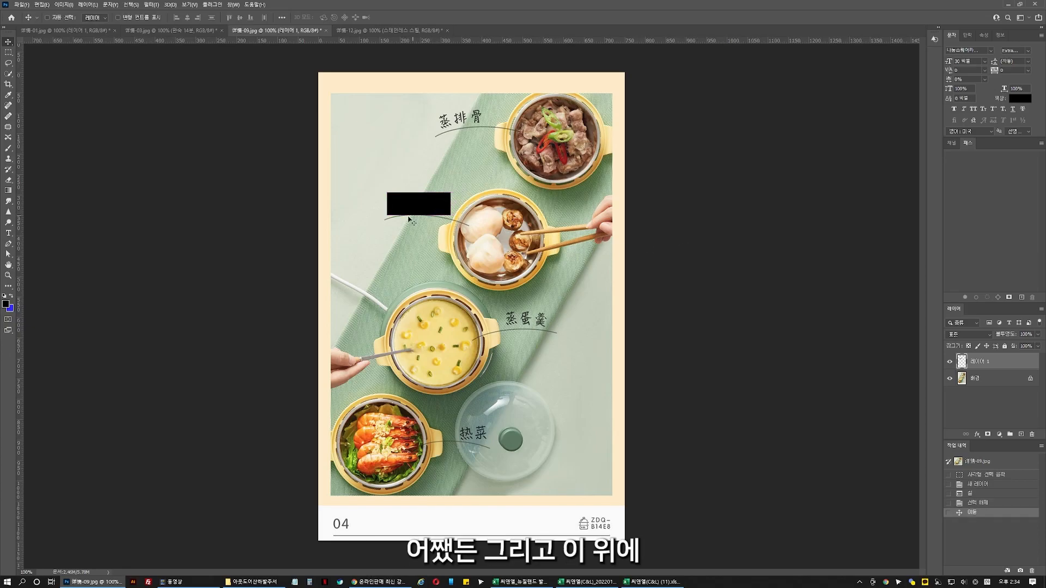
Add the text "고기찜" on the empty background below the black box.
{"action": "left_click", "coordinate": [9, 232]}
{"action": "left_click", "coordinate": [372, 260]}
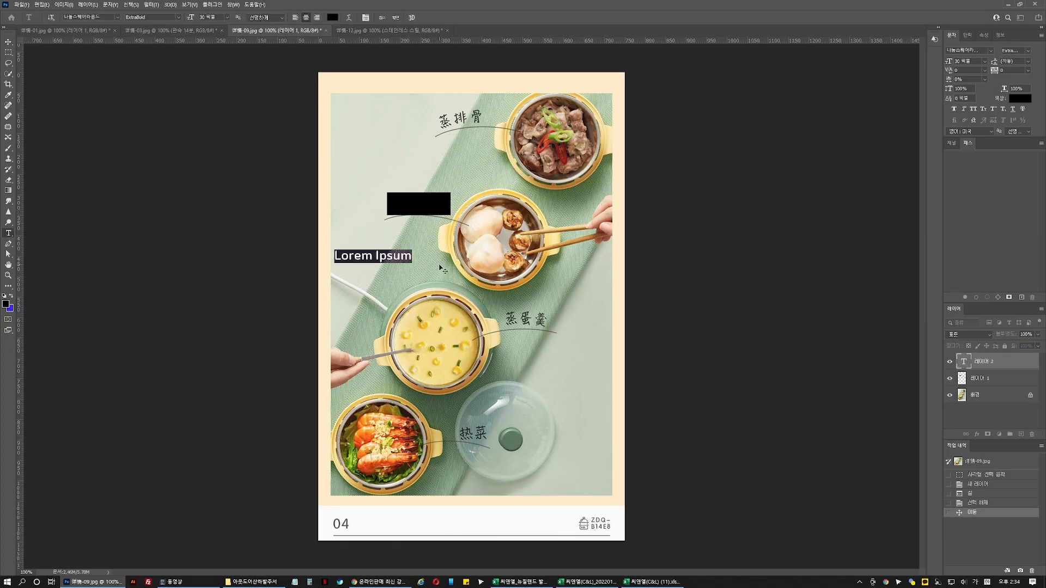
{"action": "type", "text": "고기찜"}
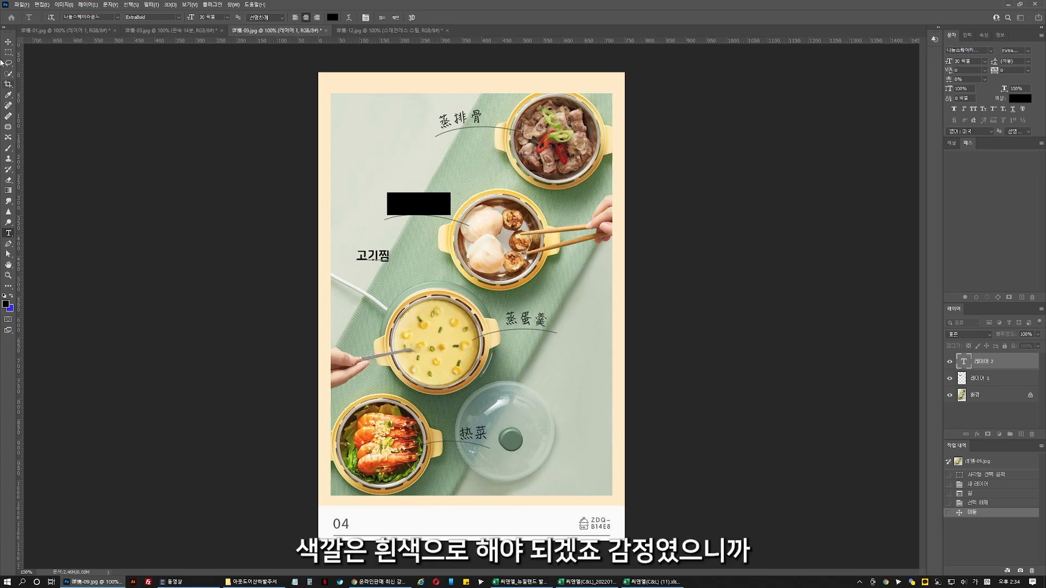
{"action": "left_click", "coordinate": [8, 42]}
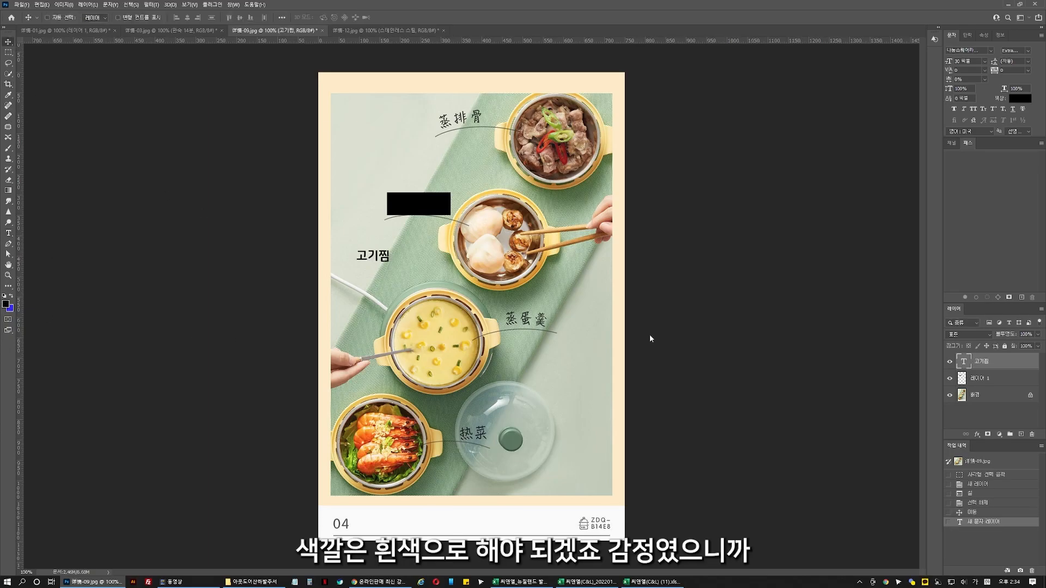
Recolor the "고기찜" text near-white (#fefffc) and center it on the black box beside the dumpling bowl.
{"action": "left_click", "coordinate": [1020, 98]}
{"action": "left_click_drag", "start_coordinate": [726, 199], "coordinate": [708, 184]}
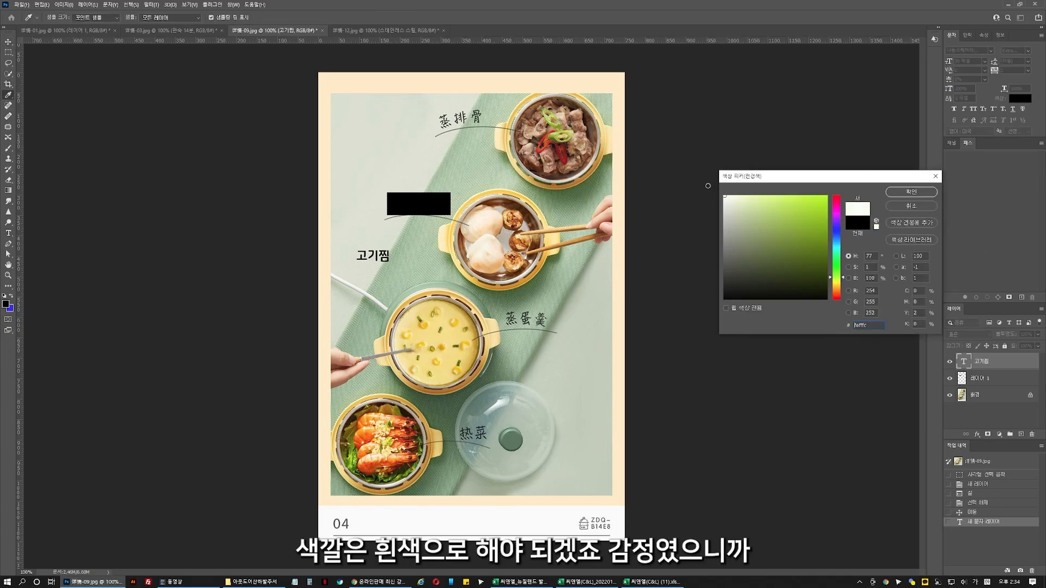
{"action": "left_click", "coordinate": [896, 193]}
{"action": "left_click_drag", "start_coordinate": [383, 287], "coordinate": [482, 227]}
{"action": "key", "text": "Left"}
{"action": "key", "text": "Left"}
{"action": "key", "text": "Left"}
{"action": "key", "text": "Left"}
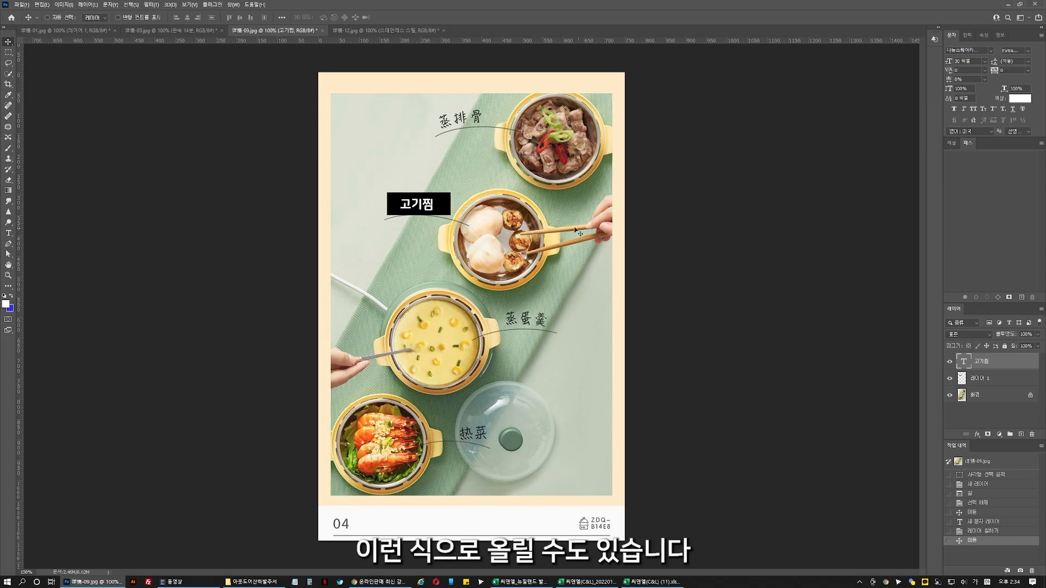
Select the black box together with its "고기찜" text and place copies over the other three Chinese captions.
{"action": "left_click", "coordinate": [444, 206], "text": "ctrl"}
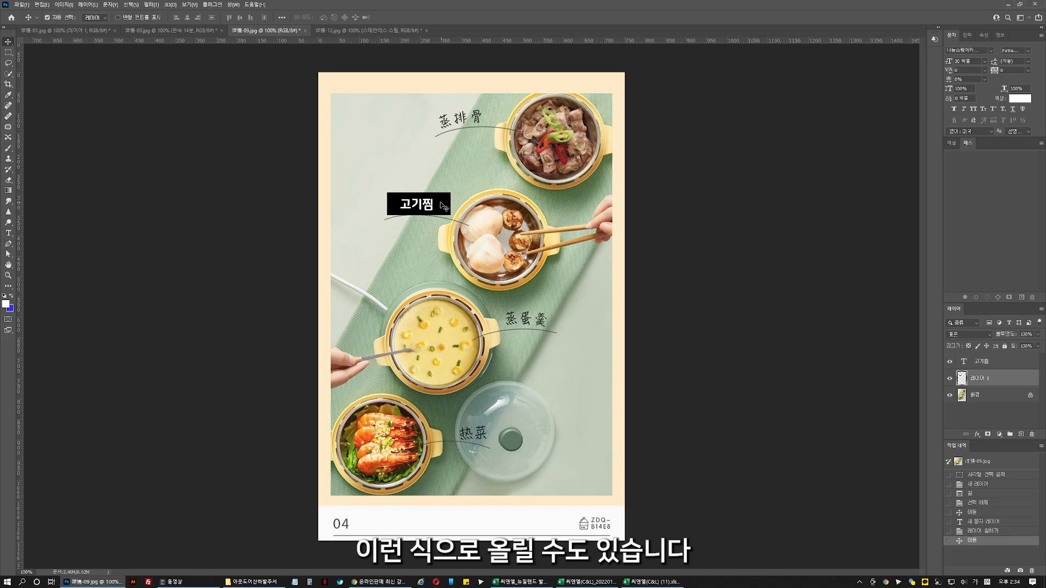
{"action": "left_click", "coordinate": [444, 207], "text": "ctrl+shift"}
{"action": "left_click_drag", "start_coordinate": [444, 207], "coordinate": [518, 448]}
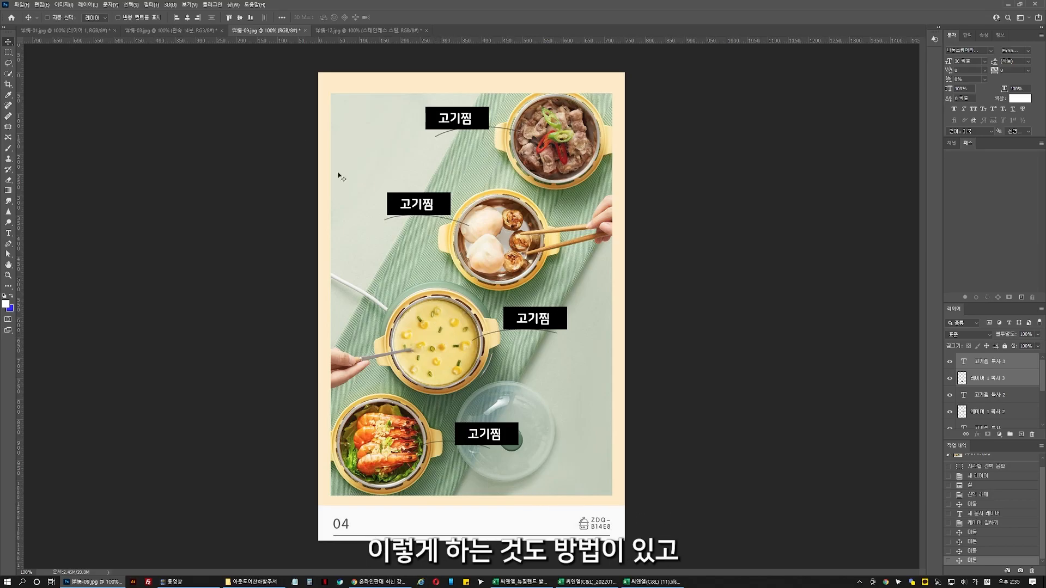
Look through the other open product images and return to the food photo document.
{"action": "left_click", "coordinate": [184, 34]}
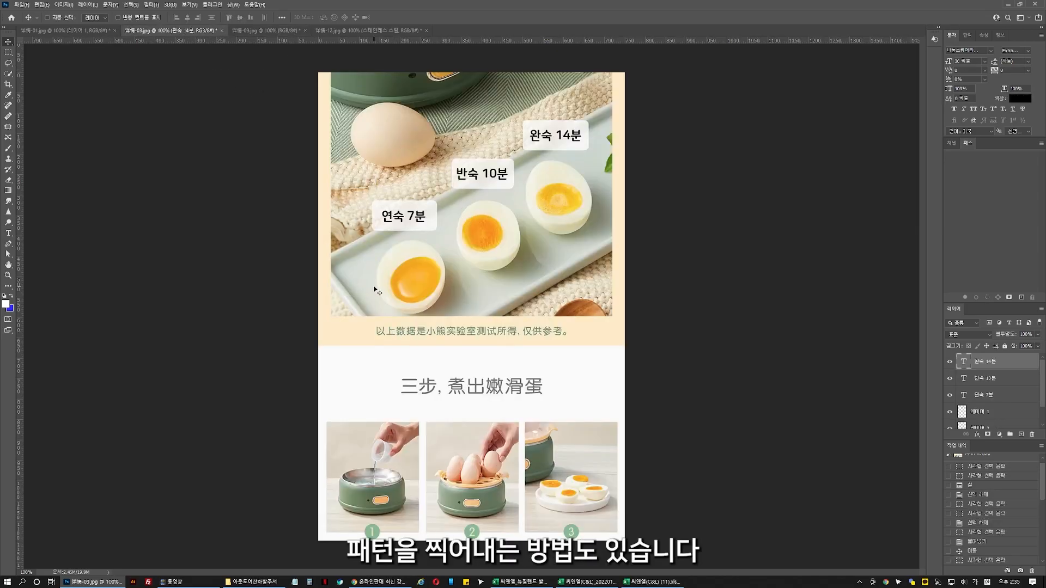
{"action": "left_click", "coordinate": [63, 32]}
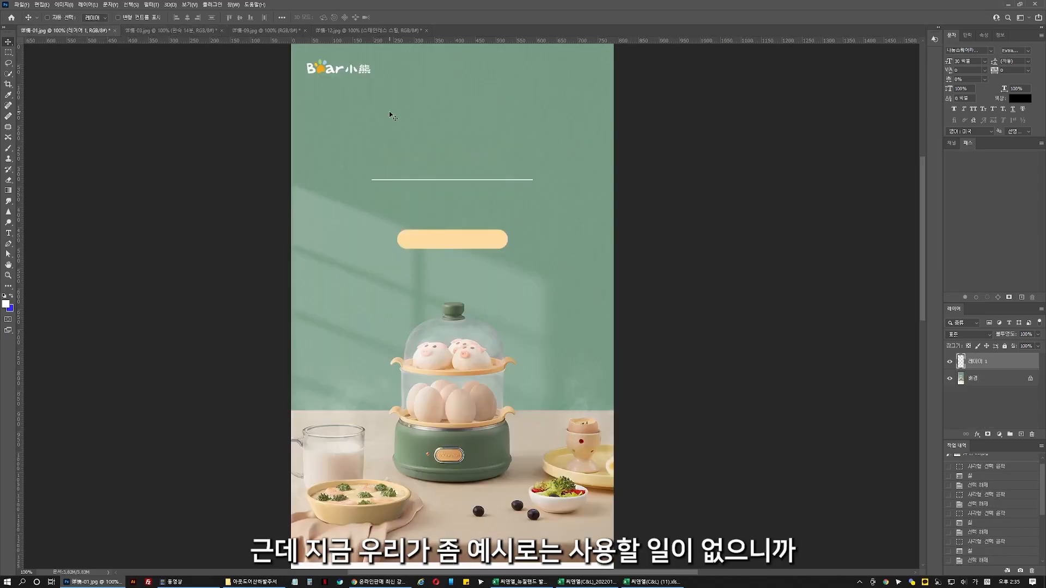
{"action": "left_click", "coordinate": [170, 31]}
{"action": "left_click", "coordinate": [266, 31]}
{"action": "left_click", "coordinate": [347, 31]}
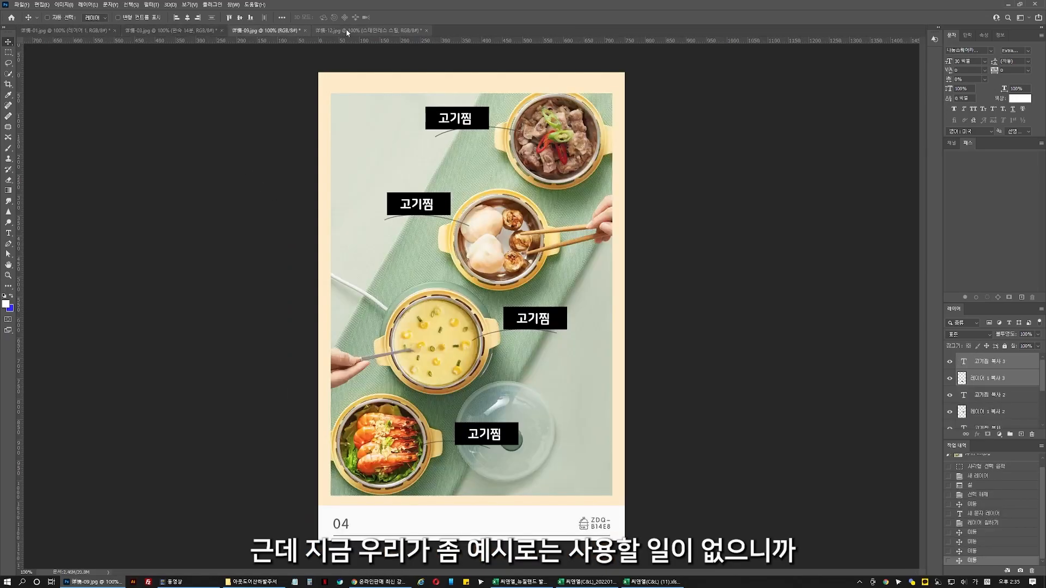
{"action": "left_click", "coordinate": [281, 34]}
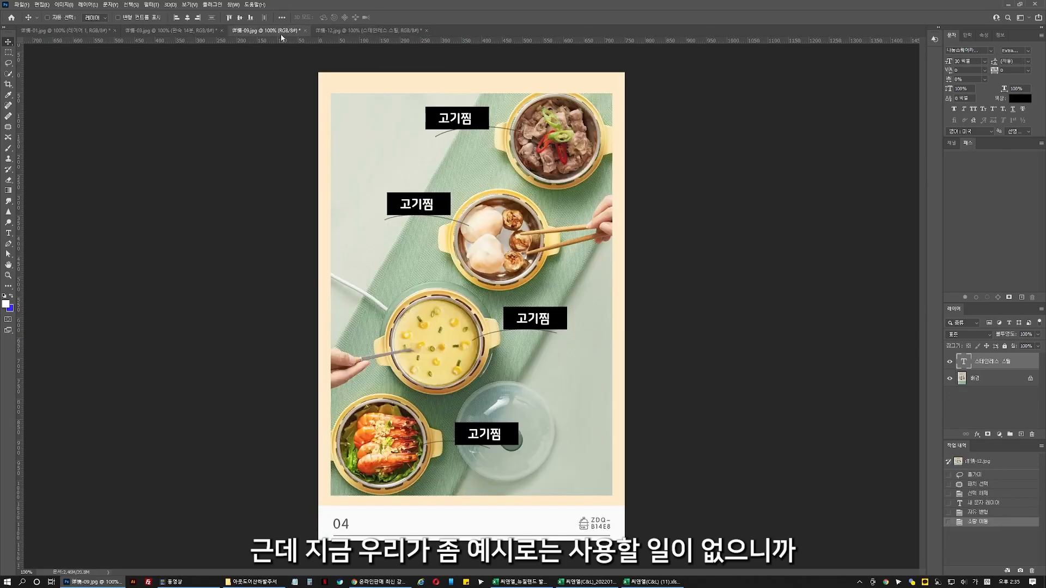